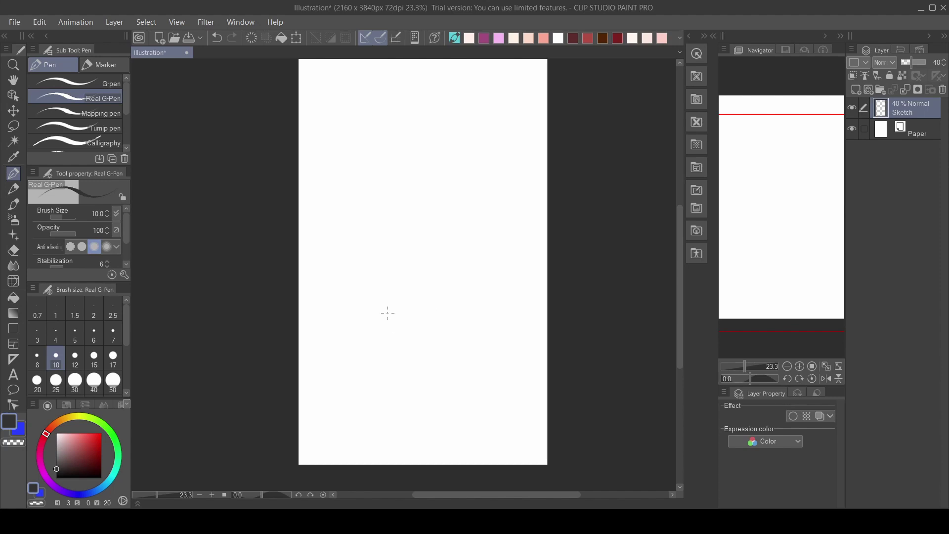
# Sketch a pelvis circle with a diagonal axis, a waist circle and a smaller chest oval above it
pyautogui.moveTo(444, 199); pyautogui.dragTo(405, 233)
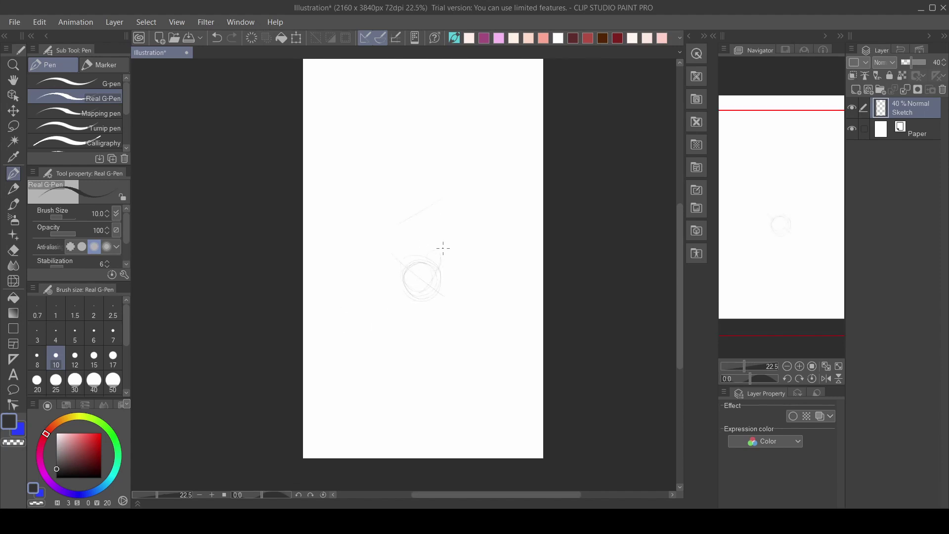
pyautogui.scroll(2, 440, 250)
pyautogui.moveTo(436, 177); pyautogui.dragTo(436, 275)
pyautogui.scroll(-1, 434, 190)
pyautogui.hotkey('ctrl', 'z')
pyautogui.moveTo(441, 241)
pyautogui.mouseDown()
pyautogui.moveTo(435, 203)
pyautogui.moveTo(436, 230)
pyautogui.mouseUp()
# Erase the slanted guideline above the chest oval, set the eraser size to 250, and return to the pen
pyautogui.press('e')
pyautogui.moveTo(384, 206); pyautogui.dragTo(445, 174)
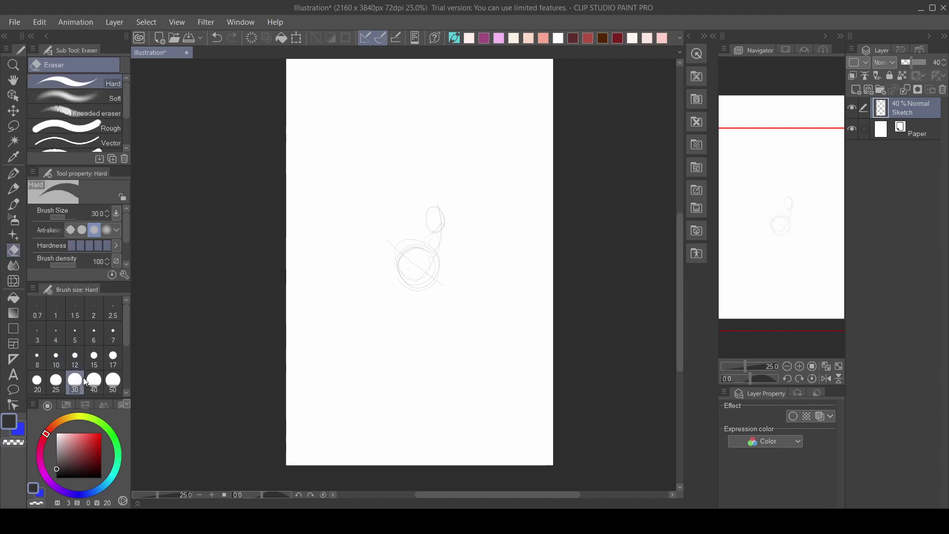
pyautogui.scroll(-3, 94, 358)
pyautogui.click(93, 357)
pyautogui.press('p')
pyautogui.scroll(2, 420, 222)
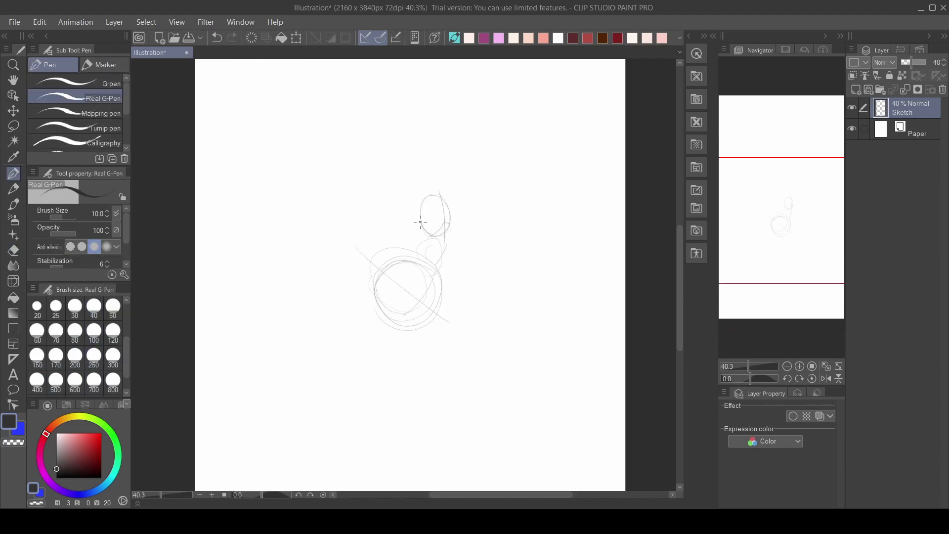
# Sketch the curved hip contours and leg openings inside the pelvis circle
pyautogui.moveTo(414, 263); pyautogui.dragTo(409, 315)
pyautogui.moveTo(440, 285); pyautogui.dragTo(416, 317)
pyautogui.moveTo(414, 273); pyautogui.dragTo(392, 316)
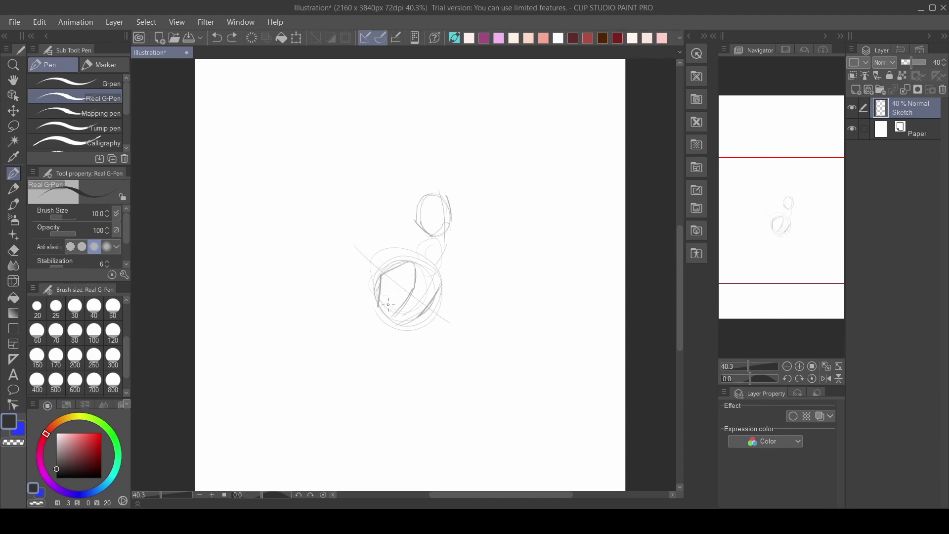
pyautogui.moveTo(437, 237); pyautogui.dragTo(433, 252)
pyautogui.hotkey('ctrl', 'z')
# Draw a slanted shoulder guideline through the top of the chest oval, extending it past the torso
pyautogui.moveTo(392, 208); pyautogui.dragTo(465, 200)
pyautogui.moveTo(412, 210)
pyautogui.mouseDown()
pyautogui.moveTo(418, 197)
pyautogui.moveTo(410, 315)
pyautogui.moveTo(353, 219)
pyautogui.mouseUp()
pyautogui.scroll(-5, 424, 286)
pyautogui.scroll(4, 417, 253)
pyautogui.hotkey('ctrl', 'z')
# Extend the pelvis axis diagonally upward so it converges with the shoulder guideline beside the torso
pyautogui.moveTo(425, 314); pyautogui.dragTo(355, 247)
pyautogui.hotkey('ctrl', 'z')
pyautogui.moveTo(424, 315); pyautogui.dragTo(343, 238)
pyautogui.moveTo(452, 225); pyautogui.dragTo(345, 248)
pyautogui.hotkey('ctrl', 'z')
pyautogui.hotkey('ctrl', 'z')
pyautogui.moveTo(460, 226)
pyautogui.mouseDown()
pyautogui.moveTo(346, 241)
pyautogui.moveTo(442, 223)
pyautogui.mouseUp()
pyautogui.hotkey('ctrl', 'z')
pyautogui.hotkey('ctrl', 'z')
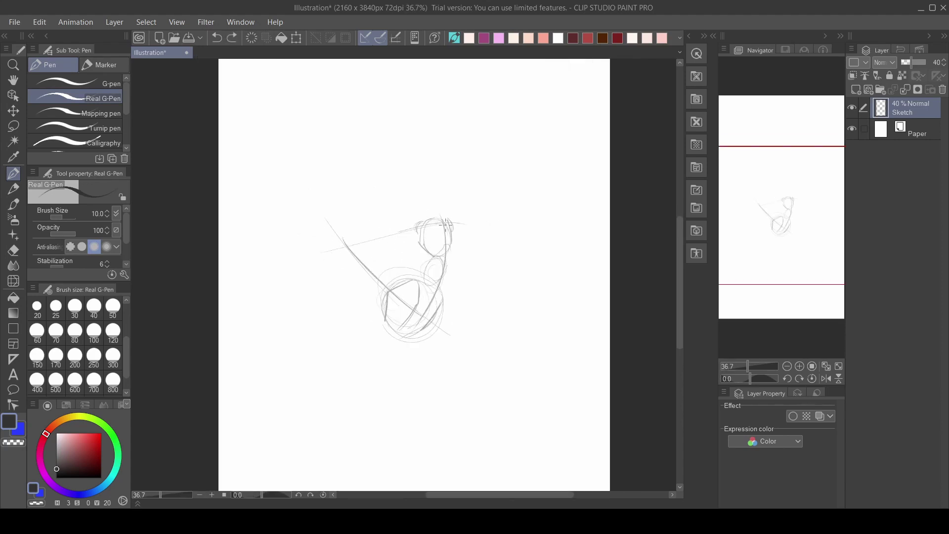
# Darken the shoulder guideline and reinforce the leg-opening curve on the pelvis
pyautogui.moveTo(344, 241)
pyautogui.mouseDown()
pyautogui.moveTo(442, 221)
pyautogui.moveTo(359, 247)
pyautogui.mouseUp()
pyautogui.hotkey('ctrl', 'z')
pyautogui.scroll(1, 441, 249)
pyautogui.moveTo(406, 293); pyautogui.dragTo(376, 360)
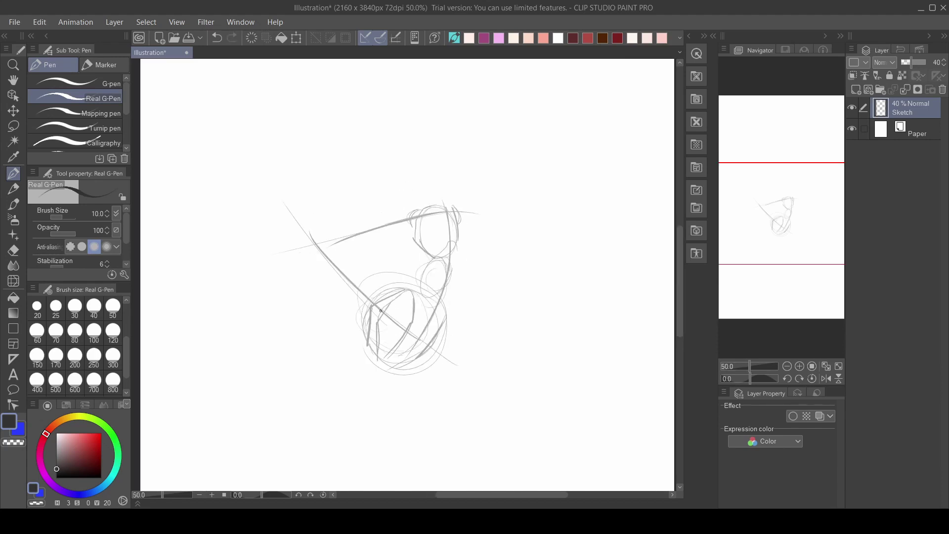
# Undo the torso strokes back to the rough pelvis circle and its guidelines
pyautogui.scroll(-1, 383, 318)
pyautogui.hotkey('ctrl', 'z')
pyautogui.hotkey('ctrl', 'z')
pyautogui.hotkey('ctrl', 'z')
pyautogui.hotkey('ctrl', 'z')
pyautogui.hotkey('ctrl', 'z')
pyautogui.hotkey('ctrl', 'z')
pyautogui.hotkey('ctrl', 'z')
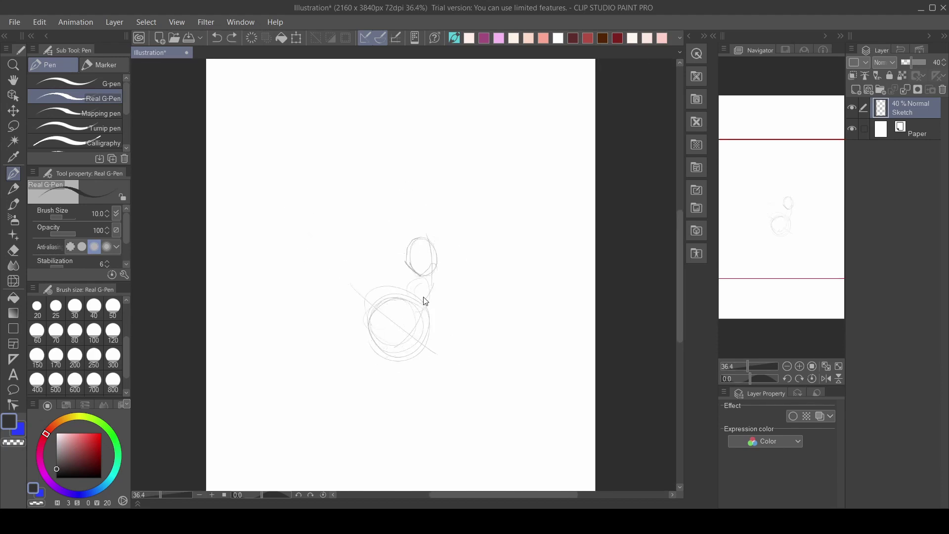
pyautogui.hotkey('ctrl', 'z')
# Rework the pelvis circle with a vertical centreline up to the shoulders and a crossing diagonal axis
pyautogui.moveTo(398, 352); pyautogui.dragTo(393, 348)
pyautogui.moveTo(396, 302); pyautogui.dragTo(402, 357)
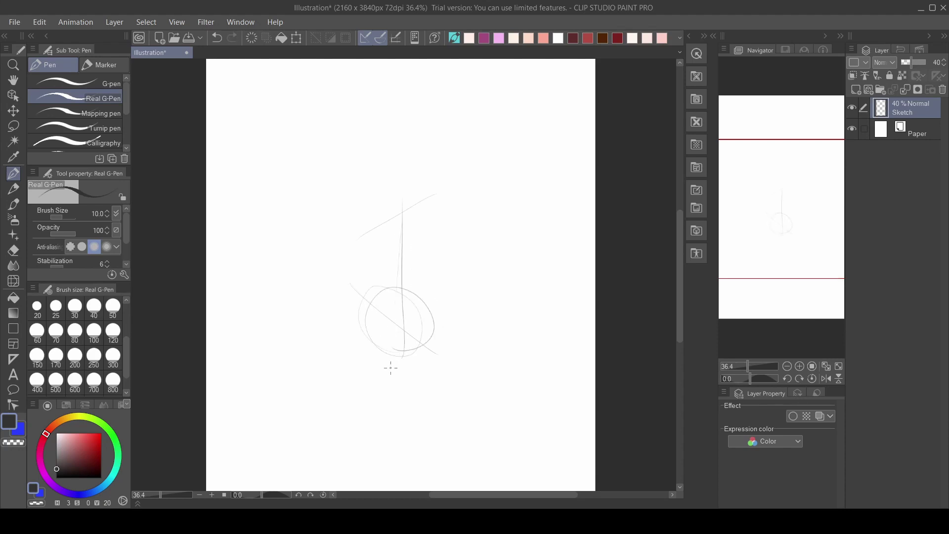
pyautogui.moveTo(402, 292); pyautogui.dragTo(395, 374)
pyautogui.moveTo(397, 195); pyautogui.dragTo(401, 263)
pyautogui.moveTo(418, 361); pyautogui.dragTo(364, 305)
pyautogui.moveTo(426, 294)
pyautogui.mouseDown()
pyautogui.moveTo(402, 366)
pyautogui.moveTo(377, 372)
pyautogui.moveTo(388, 356)
pyautogui.mouseUp()
pyautogui.hotkey('ctrl', 'z')
pyautogui.hotkey('ctrl', 'z')
pyautogui.hotkey('ctrl', 'z')
pyautogui.moveTo(424, 285); pyautogui.dragTo(385, 351)
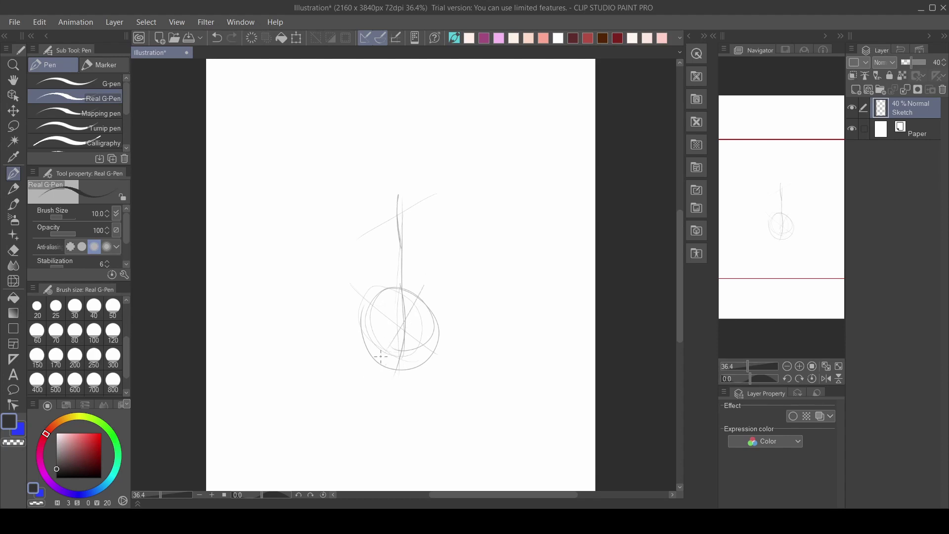
# Undo all remaining torso strokes to clear the canvas for a fresh sketch
pyautogui.moveTo(394, 289)
pyautogui.mouseDown()
pyautogui.moveTo(378, 353)
pyautogui.moveTo(452, 343)
pyautogui.mouseUp()
pyautogui.hotkey('ctrl', 'z')
pyautogui.hotkey('ctrl', 'z')
pyautogui.hotkey('ctrl', 'z')
pyautogui.hotkey('ctrl', 'z')
pyautogui.hotkey('ctrl', 'z')
pyautogui.hotkey('ctrl', 'z')
pyautogui.hotkey('ctrl', 'z')
pyautogui.hotkey('ctrl', 'z')
pyautogui.hotkey('ctrl', 'z')
pyautogui.hotkey('ctrl', 'z')
pyautogui.hotkey('ctrl', 'z')
pyautogui.hotkey('ctrl', 'z')
pyautogui.hotkey('ctrl', 'z')
pyautogui.hotkey('ctrl', 'z')
pyautogui.hotkey('ctrl', 'z')
pyautogui.hotkey('ctrl', 'z')
# Draw a tilted pelvis circle with a long diagonal hip axis, a crossing centreline and inner leg-opening contours
pyautogui.moveTo(337, 274); pyautogui.dragTo(469, 367)
pyautogui.moveTo(447, 276); pyautogui.dragTo(385, 381)
pyautogui.hotkey('ctrl', 'z')
pyautogui.moveTo(427, 298); pyautogui.dragTo(382, 373)
pyautogui.moveTo(441, 274); pyautogui.dragTo(392, 359)
pyautogui.moveTo(405, 288); pyautogui.dragTo(376, 359)
pyautogui.moveTo(402, 289)
pyautogui.mouseDown()
pyautogui.moveTo(431, 296)
pyautogui.moveTo(406, 354)
pyautogui.mouseUp()
pyautogui.moveTo(447, 321); pyautogui.dragTo(386, 363)
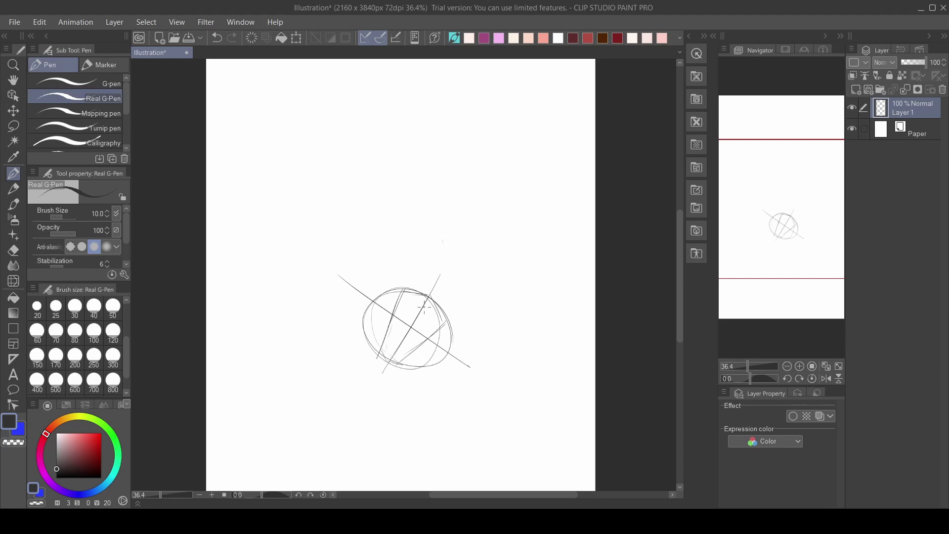
# Draw a waist circle and a ribcage oval above the pelvis, adding a chest centreline and a rib arch
pyautogui.hotkey('ctrl', 'z')
pyautogui.moveTo(434, 291)
pyautogui.mouseDown()
pyautogui.moveTo(440, 225)
pyautogui.moveTo(411, 178)
pyautogui.moveTo(426, 290)
pyautogui.moveTo(418, 298)
pyautogui.mouseUp()
pyautogui.hotkey('ctrl', 'z')
pyautogui.hotkey('ctrl', 'z')
pyautogui.hotkey('ctrl', 'z')
pyautogui.moveTo(423, 209); pyautogui.dragTo(436, 262)
pyautogui.moveTo(426, 264)
pyautogui.mouseDown()
pyautogui.moveTo(452, 227)
pyautogui.moveTo(426, 264)
pyautogui.mouseUp()
pyautogui.moveTo(424, 262)
pyautogui.mouseDown()
pyautogui.moveTo(449, 258)
pyautogui.moveTo(426, 264)
pyautogui.mouseUp()
pyautogui.moveTo(451, 257); pyautogui.dragTo(439, 251)
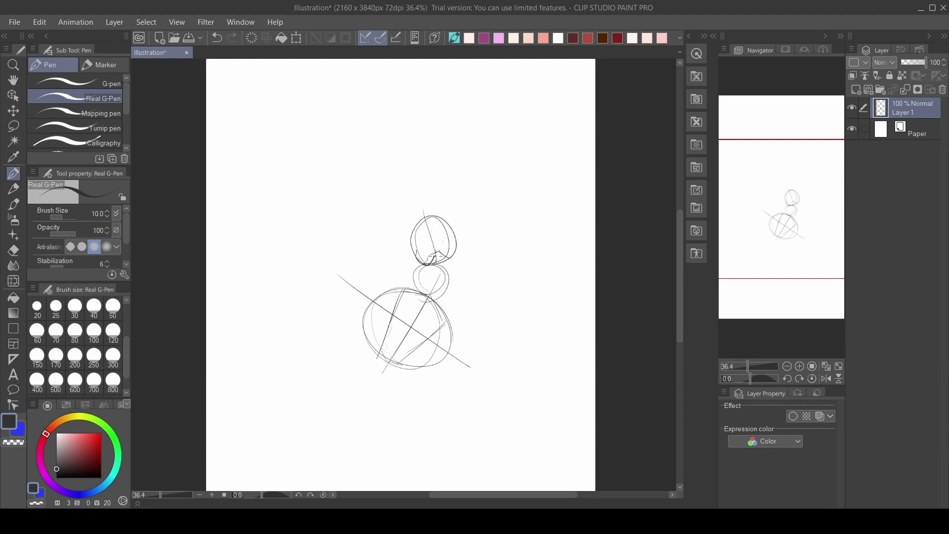
pyautogui.hotkey('ctrl', 'z')
# Draw a slanted shoulder line through the ribcage, extend the hip axis to meet it, and circle their intersection
pyautogui.moveTo(374, 247); pyautogui.dragTo(484, 202)
pyautogui.moveTo(379, 243)
pyautogui.mouseDown()
pyautogui.moveTo(337, 263)
pyautogui.moveTo(312, 246)
pyautogui.mouseUp()
pyautogui.moveTo(349, 256); pyautogui.dragTo(312, 271)
pyautogui.moveTo(326, 261); pyautogui.dragTo(324, 263)
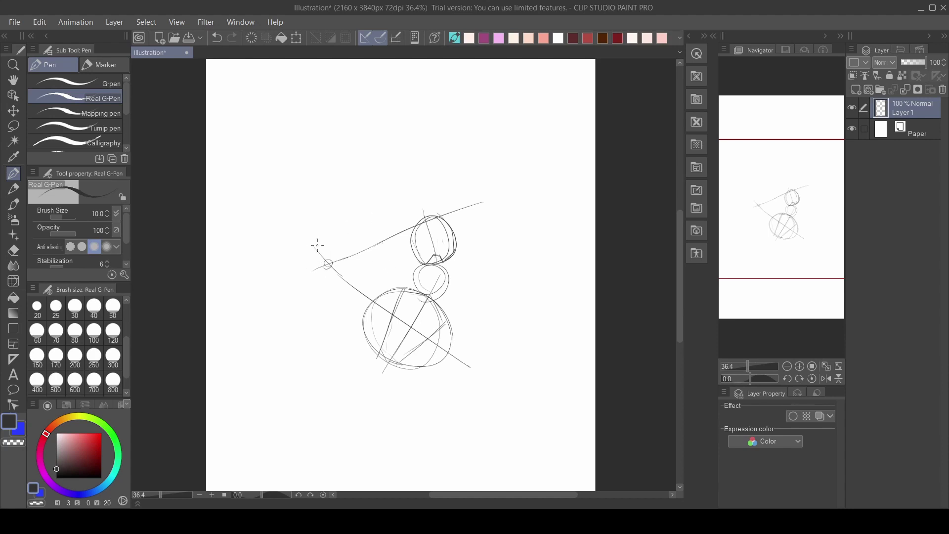
# Draw the curved spine line from the ribcage down through the waist and pelvis
pyautogui.moveTo(435, 256)
pyautogui.mouseDown()
pyautogui.moveTo(404, 339)
pyautogui.moveTo(373, 368)
pyautogui.mouseUp()
pyautogui.scroll(-7, 454, 277)
pyautogui.scroll(6, 455, 234)
pyautogui.moveTo(460, 223); pyautogui.dragTo(470, 438)
pyautogui.scroll(-5, 482, 404)
pyautogui.hotkey('ctrl', 'z')
pyautogui.hotkey('ctrl', 'z')
pyautogui.hotkey('ctrl', 'z')
# Draw the straight standing leg from the hip, with a knee circle, an ankle and a triangular foot
pyautogui.moveTo(468, 294); pyautogui.dragTo(475, 394)
pyautogui.moveTo(473, 359); pyautogui.dragTo(473, 418)
pyautogui.moveTo(471, 417); pyautogui.dragTo(470, 426)
pyautogui.moveTo(471, 416); pyautogui.dragTo(478, 432)
pyautogui.moveTo(490, 356); pyautogui.dragTo(487, 365)
pyautogui.moveTo(487, 365); pyautogui.dragTo(486, 374)
pyautogui.moveTo(486, 375); pyautogui.dragTo(494, 416)
pyautogui.hotkey('ctrl', 'z')
pyautogui.hotkey('ctrl', 'z')
pyautogui.hotkey('ctrl', 'z')
pyautogui.hotkey('ctrl', 'z')
pyautogui.hotkey('ctrl', 'z')
pyautogui.hotkey('ctrl', 'z')
# Try a second leg with the thigh angled outward, the shin bent back inward, and a small foot
pyautogui.moveTo(496, 314)
pyautogui.mouseDown()
pyautogui.moveTo(510, 390)
pyautogui.moveTo(507, 372)
pyautogui.mouseUp()
pyautogui.moveTo(507, 368); pyautogui.dragTo(494, 415)
pyautogui.moveTo(493, 410); pyautogui.dragTo(492, 418)
pyautogui.moveTo(493, 413); pyautogui.dragTo(484, 423)
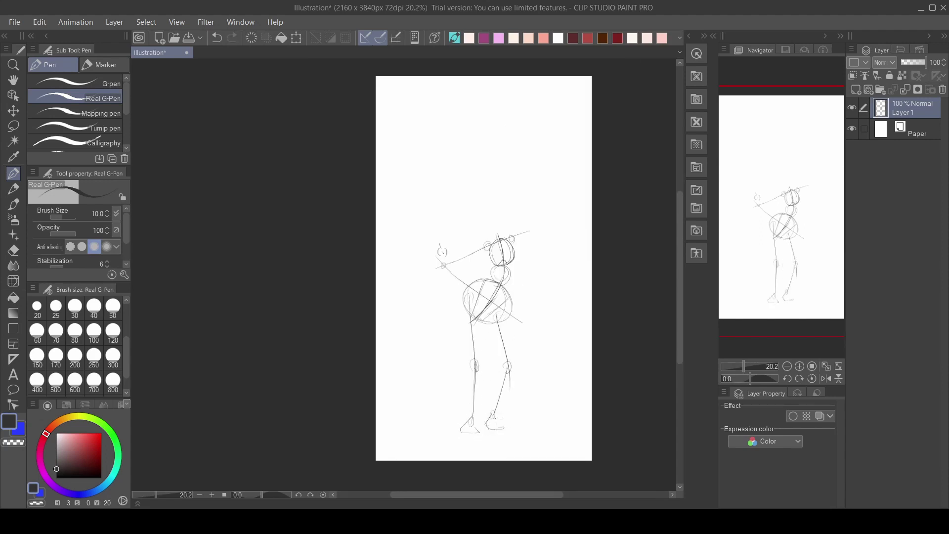
pyautogui.hotkey('ctrl', 'z')
pyautogui.hotkey('ctrl', 'z')
pyautogui.hotkey('ctrl', 'z')
pyautogui.hotkey('ctrl', 'z')
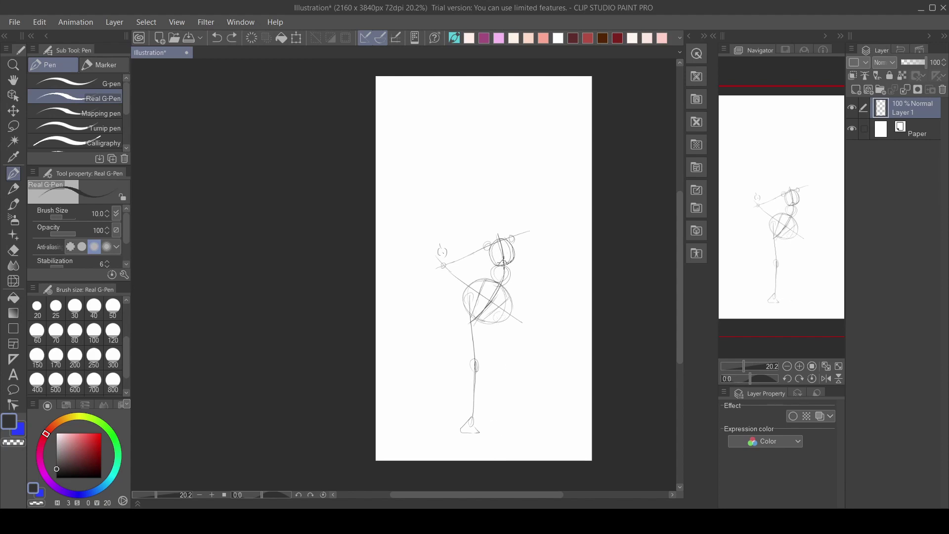
# Try a second leg extended diagonally outward, with a knee circle and a straight shin
pyautogui.scroll(1, 472, 265)
pyautogui.moveTo(507, 334); pyautogui.dragTo(529, 392)
pyautogui.moveTo(522, 389); pyautogui.dragTo(555, 441)
pyautogui.scroll(-2, 530, 431)
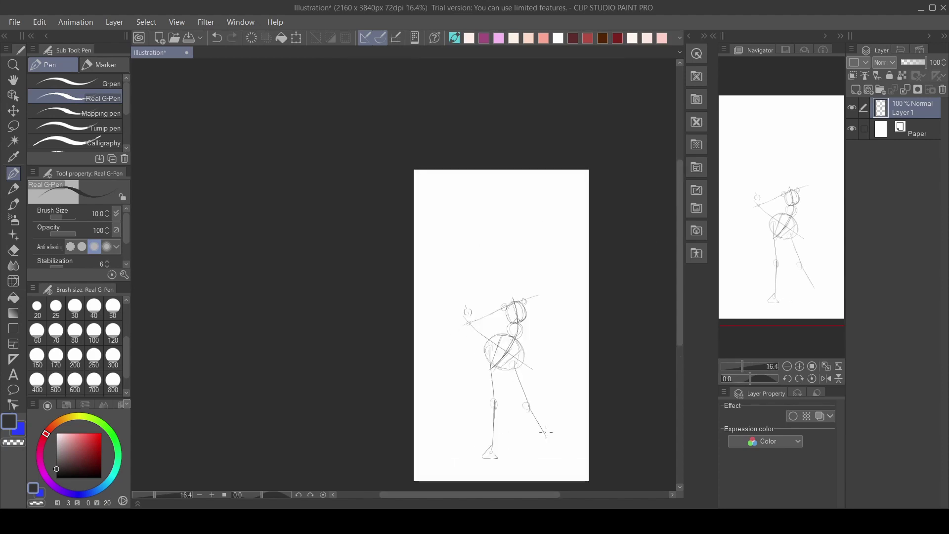
pyautogui.scroll(2, 518, 404)
pyautogui.rightClick(520, 405)
pyautogui.rightClick(538, 418)
pyautogui.hotkey('ctrl', 'z')
pyautogui.hotkey('ctrl', 'z')
pyautogui.hotkey('ctrl', 'z')
pyautogui.hotkey('ctrl', 'z')
pyautogui.hotkey('ctrl', 'z')
pyautogui.hotkey('ctrl', 'z')
# Draw the trailing leg angled away from the pelvis, with a knee circle, a shin stretched outward and a foot
pyautogui.moveTo(512, 346); pyautogui.dragTo(535, 411)
pyautogui.moveTo(531, 408); pyautogui.dragTo(535, 414)
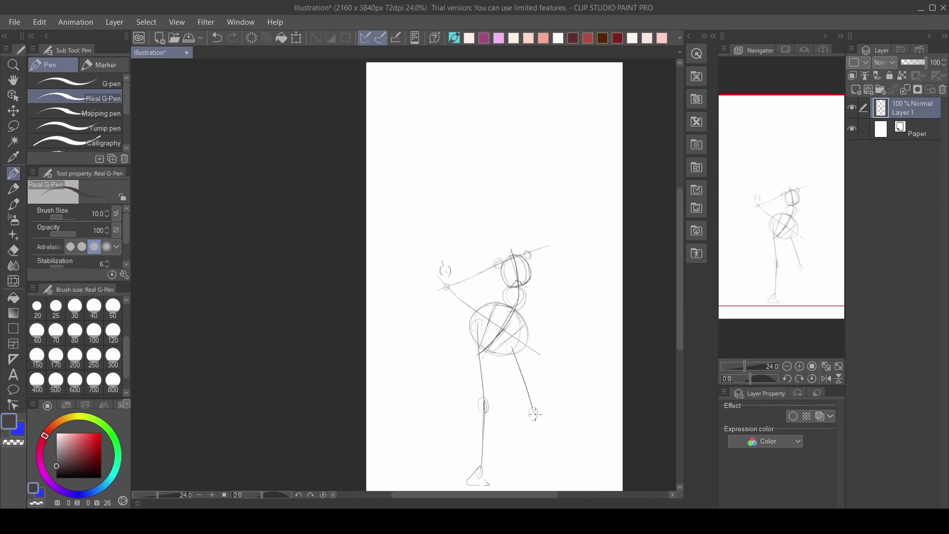
pyautogui.moveTo(576, 451); pyautogui.dragTo(575, 452)
pyautogui.moveTo(582, 456); pyautogui.dragTo(588, 479)
# Draw both arms from the shoulder joints, one hanging outward and one bent at the elbow toward the guideline intersection
pyautogui.scroll(1, 530, 264)
pyautogui.moveTo(529, 253); pyautogui.dragTo(548, 308)
pyautogui.moveTo(550, 317); pyautogui.dragTo(573, 353)
pyautogui.moveTo(574, 353); pyautogui.dragTo(576, 354)
pyautogui.moveTo(479, 265); pyautogui.dragTo(453, 300)
pyautogui.moveTo(452, 300); pyautogui.dragTo(450, 301)
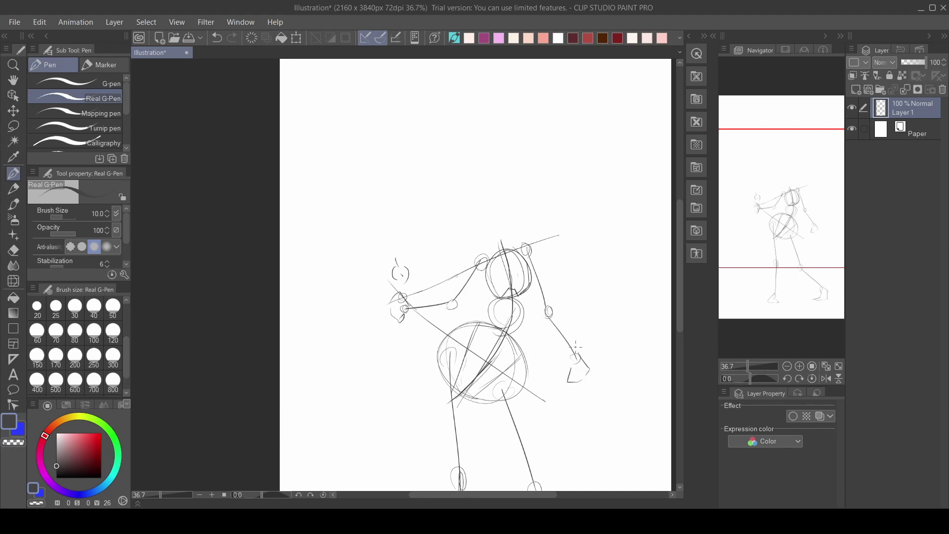
# Draw a head circle above the shoulder line and add hanging contour lines below both hands
pyautogui.moveTo(501, 228); pyautogui.dragTo(500, 228)
pyautogui.hotkey('ctrl', 'z')
pyautogui.hotkey('ctrl', 'z')
pyautogui.scroll(-3, 538, 232)
pyautogui.scroll(3, 467, 266)
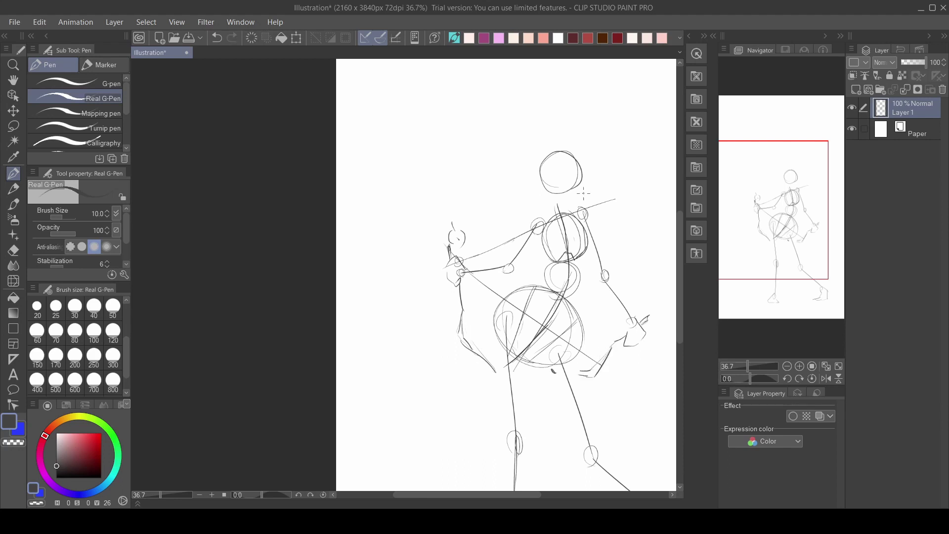
# Draw light ground guidelines beneath the standing and trailing feet
pyautogui.scroll(-3, 545, 265)
pyautogui.moveTo(537, 435); pyautogui.dragTo(643, 446)
pyautogui.moveTo(485, 458); pyautogui.dragTo(513, 463)
pyautogui.scroll(3, 492, 295)
pyautogui.scroll(-2, 524, 240)
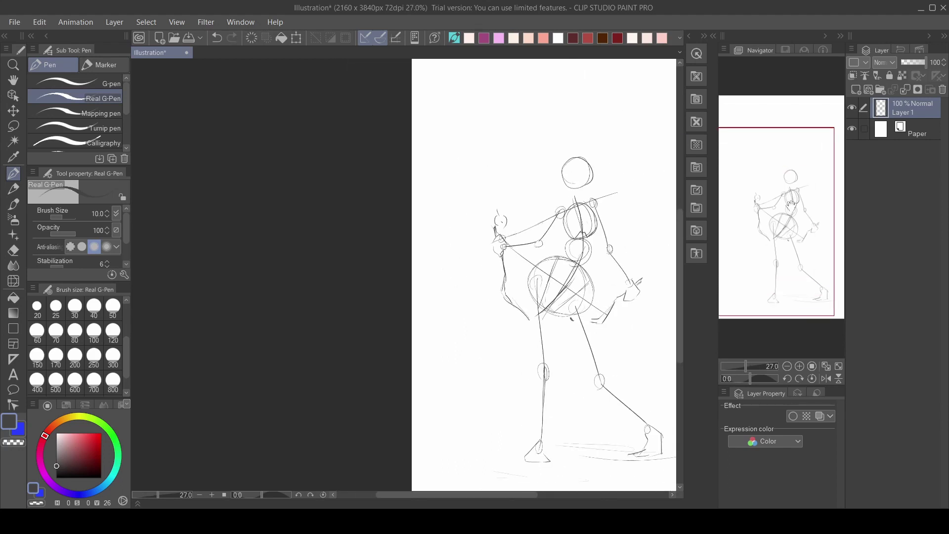
pyautogui.scroll(2, 573, 171)
pyautogui.hotkey('ctrl', 'z')
pyautogui.moveTo(604, 137); pyautogui.dragTo(573, 226)
pyautogui.moveTo(541, 182); pyautogui.dragTo(616, 186)
pyautogui.hotkey('ctrl', 'z')
pyautogui.hotkey('ctrl', 'z')
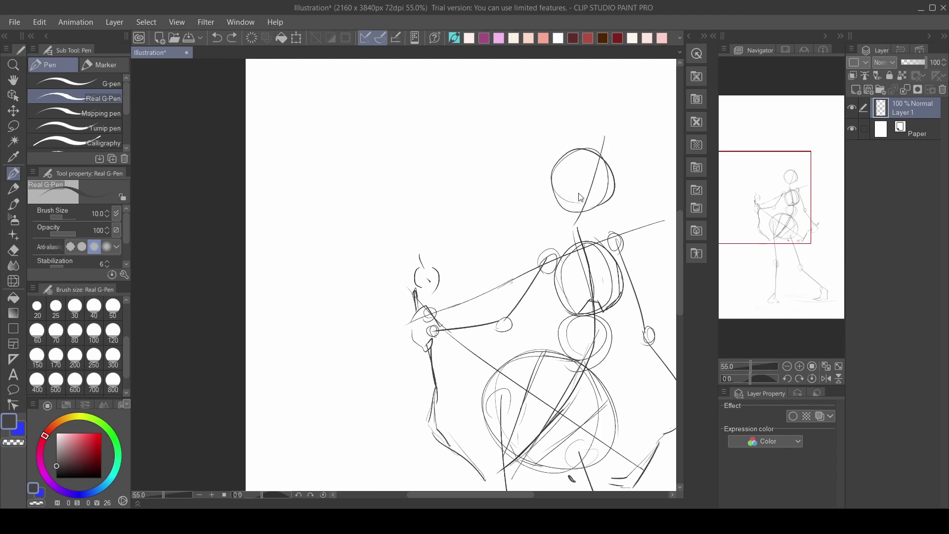
pyautogui.moveTo(582, 138); pyautogui.dragTo(576, 226)
pyautogui.moveTo(534, 186); pyautogui.dragTo(603, 186)
pyautogui.hotkey('ctrl', 'z')
pyautogui.hotkey('ctrl', 'z')
# Draw a tilted vertical centre line and a slanted horizontal line across the head circle as face guidelines
pyautogui.moveTo(586, 130); pyautogui.dragTo(573, 228)
pyautogui.hotkey('ctrl', 'z')
pyautogui.moveTo(528, 186); pyautogui.dragTo(618, 202)
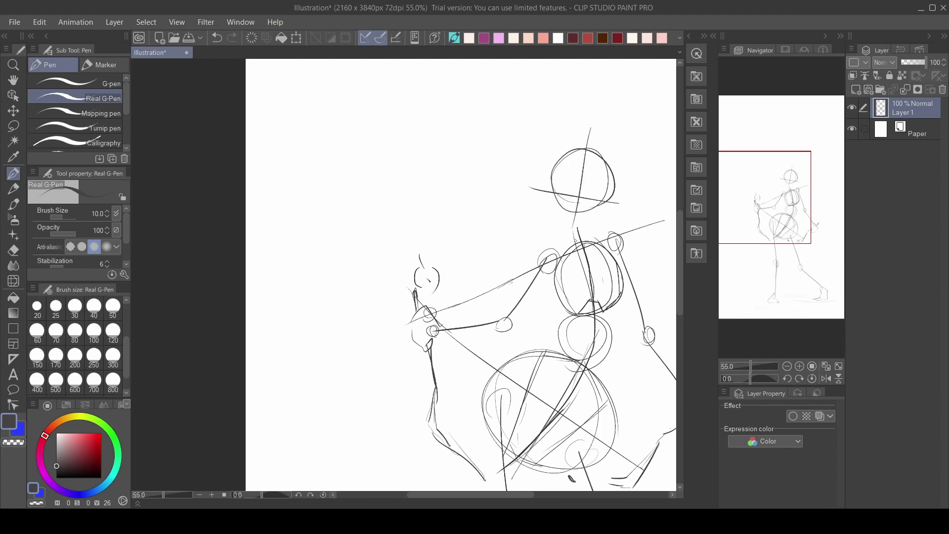
# Lower the opacity of the construction sketch layer to 36% and add a new layer above it
pyautogui.scroll(-5, 568, 163)
pyautogui.moveTo(922, 63); pyautogui.dragTo(909, 61)
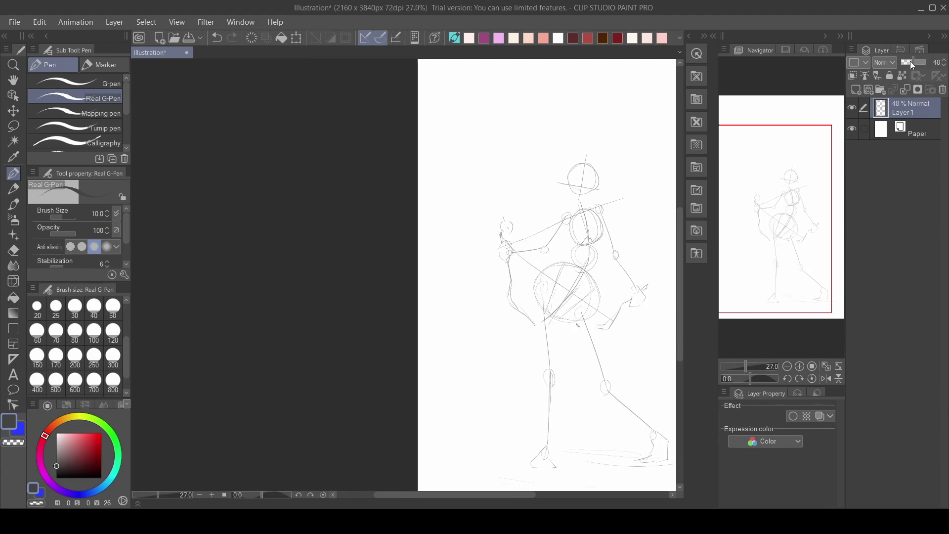
pyautogui.scroll(3, 583, 177)
pyautogui.scroll(4, 583, 177)
pyautogui.scroll(-4, 563, 173)
pyautogui.click(855, 89)
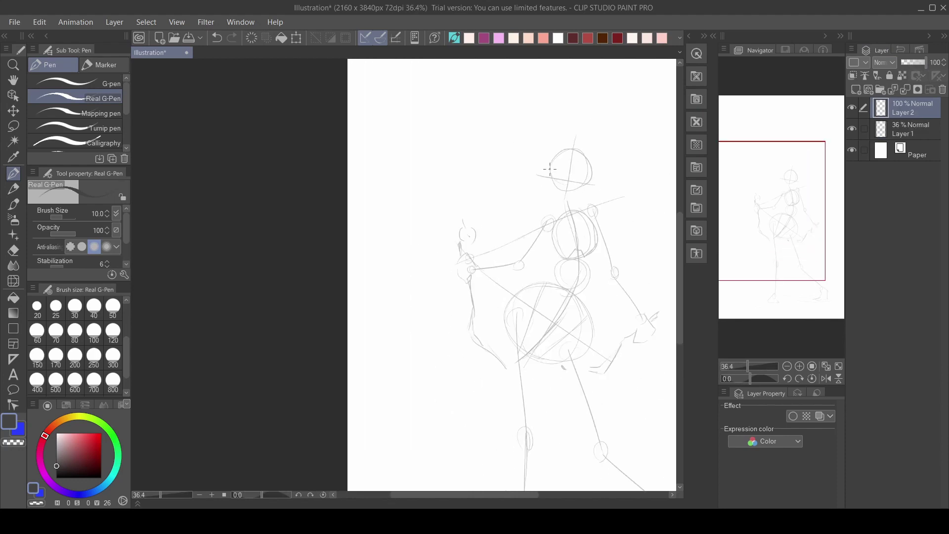
# Try to outline the jaw, ears and skull over the faded head circle
pyautogui.scroll(-5, 771, 267)
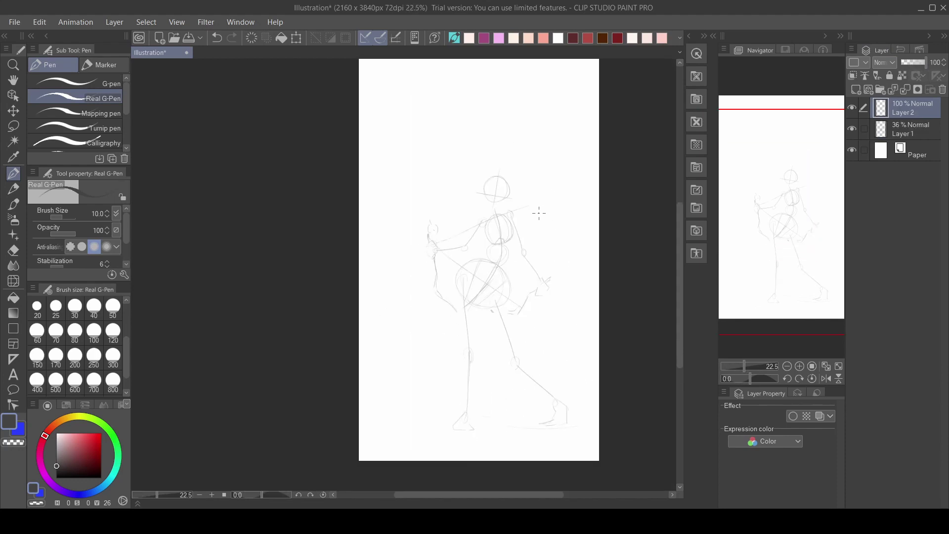
pyautogui.scroll(4, 533, 207)
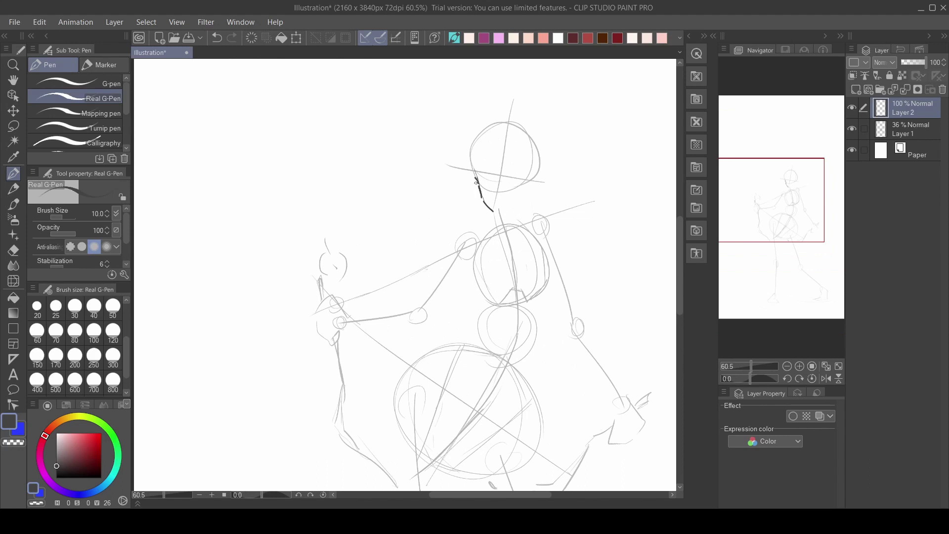
pyautogui.moveTo(526, 184); pyautogui.dragTo(536, 161)
pyautogui.moveTo(473, 174); pyautogui.dragTo(512, 142)
pyautogui.hotkey('ctrl', 'z')
pyautogui.hotkey('ctrl', 'z')
pyautogui.moveTo(472, 174); pyautogui.dragTo(497, 136)
pyautogui.moveTo(487, 141)
pyautogui.mouseDown()
pyautogui.moveTo(525, 157)
pyautogui.moveTo(473, 184)
pyautogui.mouseUp()
pyautogui.hotkey('ctrl', 'z')
pyautogui.hotkey('ctrl', 'z')
pyautogui.hotkey('ctrl', 'z')
pyautogui.hotkey('ctrl', 'z')
pyautogui.press('e')
pyautogui.moveTo(478, 145)
pyautogui.mouseDown()
pyautogui.moveTo(529, 143)
pyautogui.moveTo(486, 144)
pyautogui.mouseUp()
pyautogui.scroll(-3, 384, 183)
pyautogui.click(13, 173)
pyautogui.scroll(3, 418, 110)
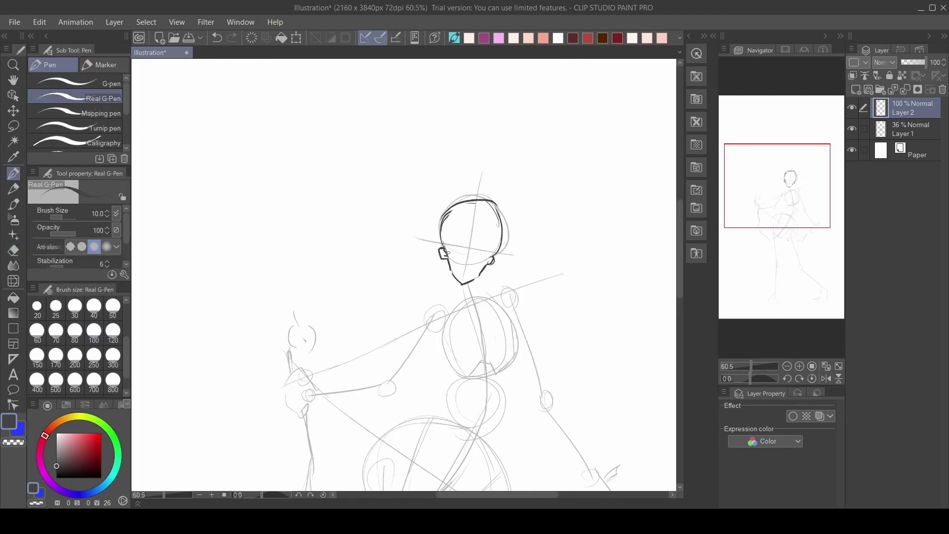
pyautogui.hotkey('ctrl', 'z')
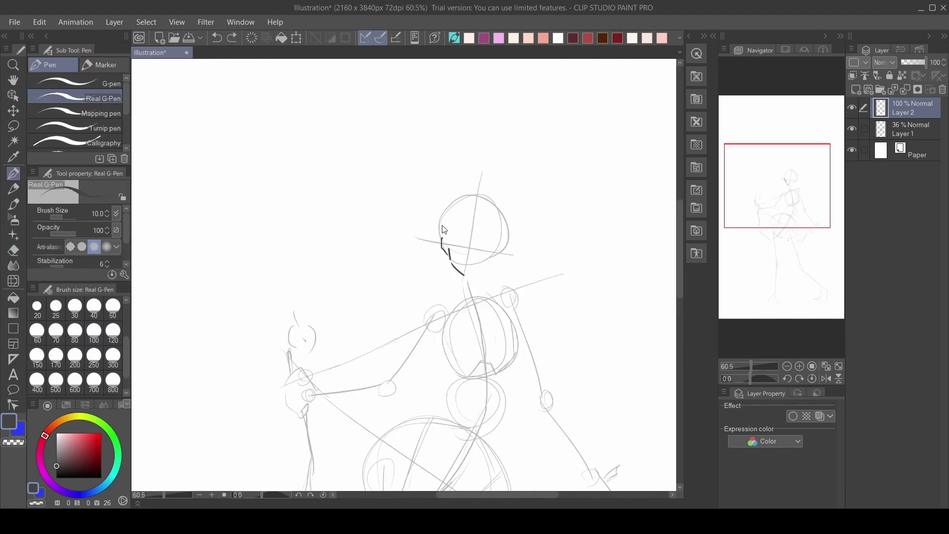
# Outline the skull, jaw and ear in dark lines over the faded head circle
pyautogui.moveTo(456, 204); pyautogui.dragTo(443, 237)
pyautogui.moveTo(451, 203)
pyautogui.mouseDown()
pyautogui.moveTo(498, 199)
pyautogui.moveTo(508, 227)
pyautogui.mouseUp()
pyautogui.scroll(-1, 437, 242)
pyautogui.press('m')
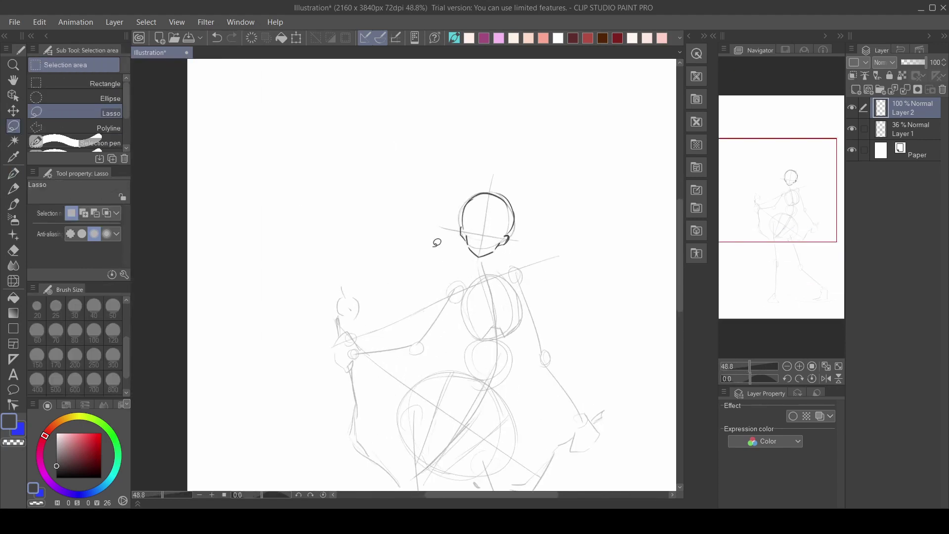
pyautogui.press('p')
pyautogui.scroll(3, 489, 226)
pyautogui.hotkey('ctrl', 'z')
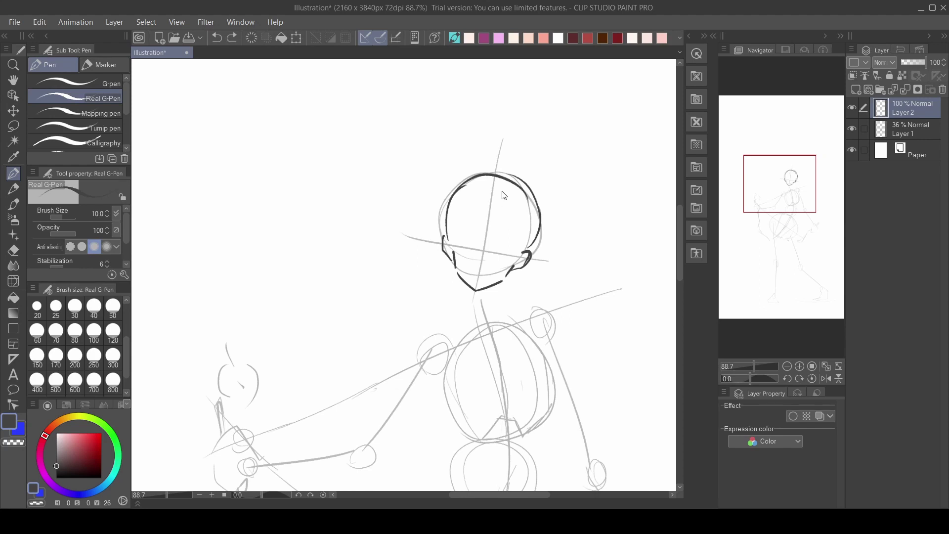
# Draw a hair parting on the forehead and thin strands running down past the chin to the chest
pyautogui.moveTo(500, 182); pyautogui.dragTo(494, 217)
pyautogui.moveTo(496, 214); pyautogui.dragTo(501, 219)
pyautogui.moveTo(502, 220); pyautogui.dragTo(498, 389)
pyautogui.hotkey('ctrl', 'z')
pyautogui.moveTo(523, 364); pyautogui.dragTo(517, 323)
pyautogui.moveTo(512, 268); pyautogui.dragTo(511, 332)
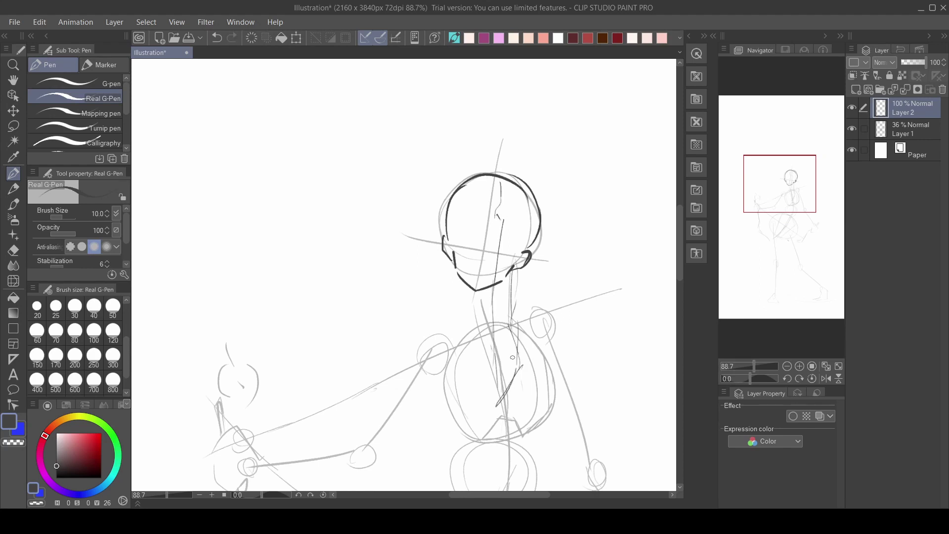
# Draw a fringe sweeping across the forehead, thicken the outer hair contour and darken the strands beside the neck
pyautogui.moveTo(496, 216); pyautogui.dragTo(459, 247)
pyautogui.moveTo(493, 218); pyautogui.dragTo(458, 249)
pyautogui.moveTo(447, 208)
pyautogui.mouseDown()
pyautogui.moveTo(486, 169)
pyautogui.moveTo(538, 239)
pyautogui.mouseUp()
pyautogui.moveTo(503, 220); pyautogui.dragTo(488, 341)
pyautogui.hotkey('ctrl', 'z')
pyautogui.moveTo(508, 275); pyautogui.dragTo(515, 349)
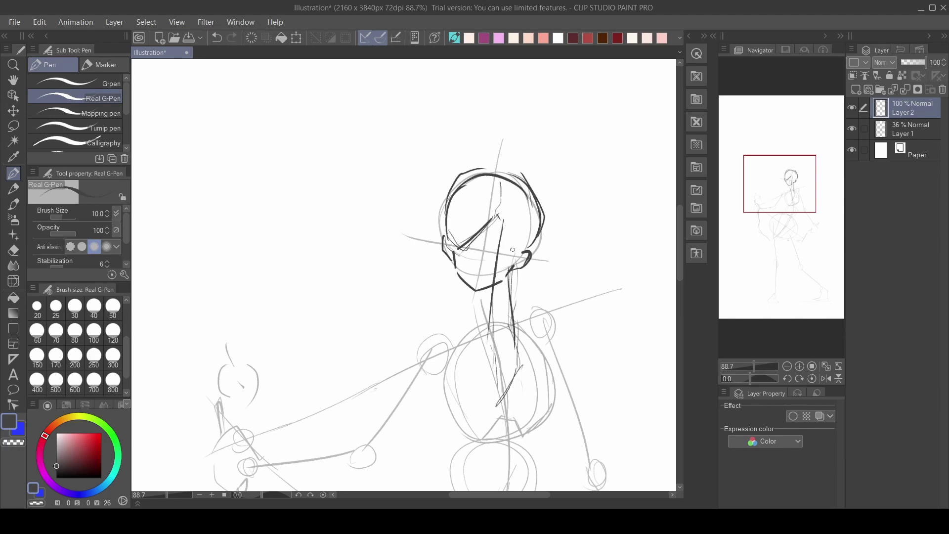
pyautogui.scroll(-8, 496, 276)
pyautogui.scroll(4, 464, 252)
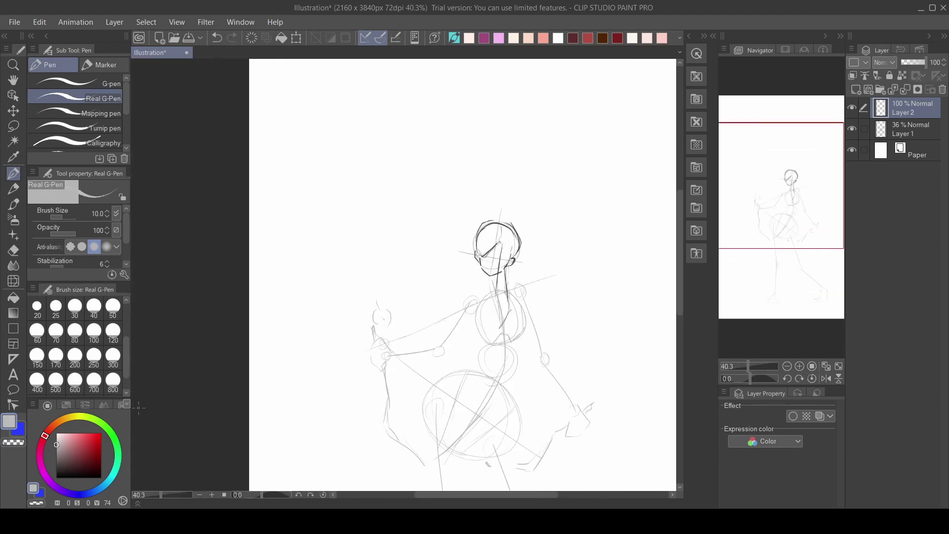
# Set the pen colour to a dark grey and draw outer hair locks framing the face down to the shoulders
pyautogui.moveTo(57, 447); pyautogui.dragTo(56, 463)
pyautogui.scroll(3, 508, 217)
pyautogui.moveTo(497, 237)
pyautogui.mouseDown()
pyautogui.moveTo(524, 297)
pyautogui.moveTo(510, 324)
pyautogui.mouseUp()
pyautogui.moveTo(441, 261); pyautogui.dragTo(466, 326)
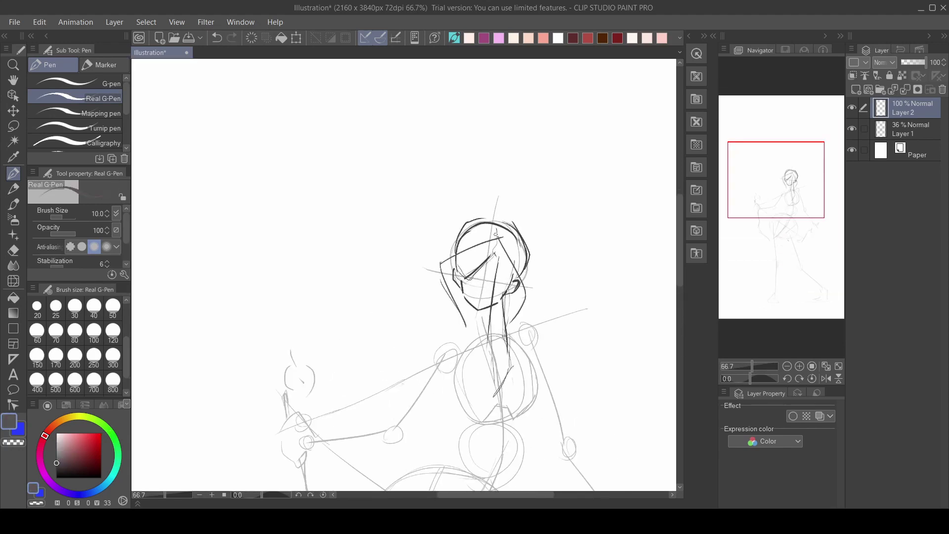
pyautogui.moveTo(504, 212)
pyautogui.mouseDown()
pyautogui.moveTo(436, 256)
pyautogui.moveTo(437, 338)
pyautogui.mouseUp()
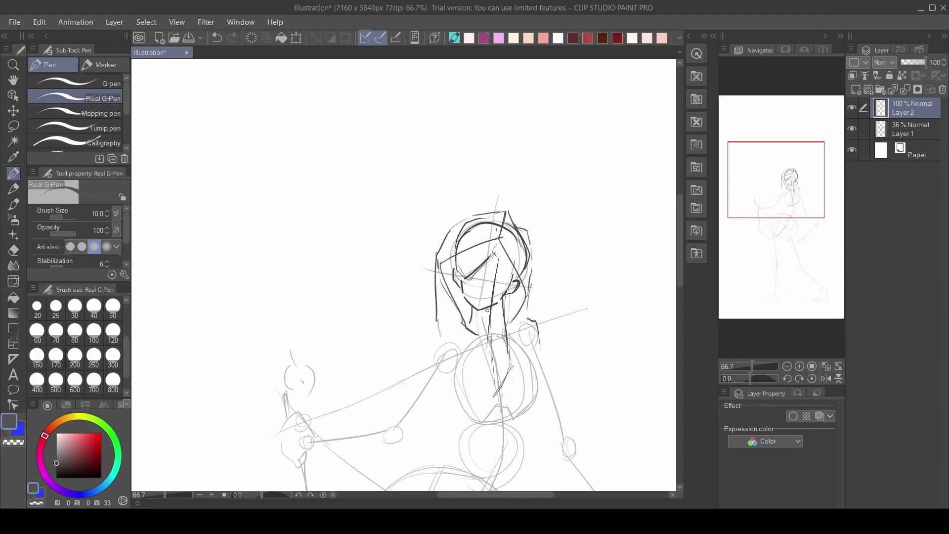
# Erase overlapping strokes in the upper hair and check the linework with the construction layer temporarily hidden
pyautogui.scroll(-1, 487, 310)
pyautogui.press('e')
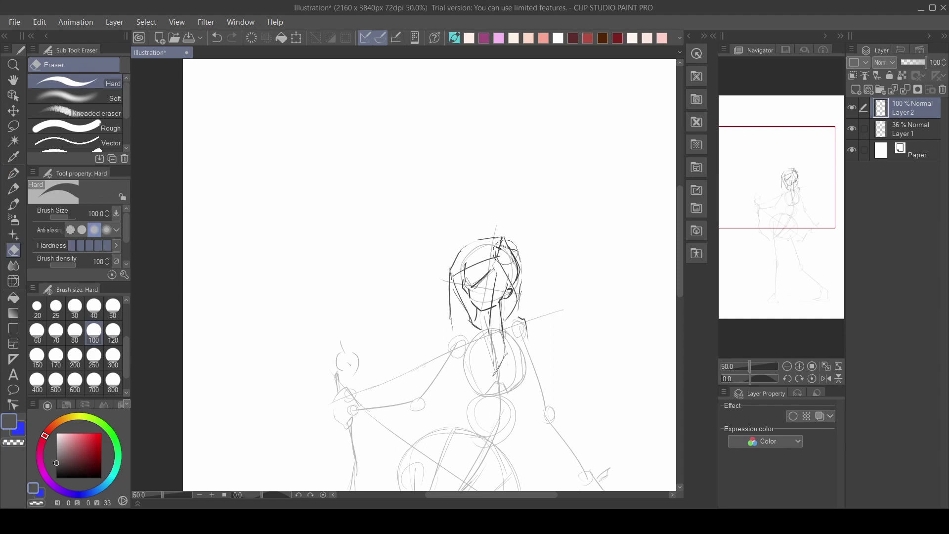
pyautogui.moveTo(505, 252); pyautogui.dragTo(515, 276)
pyautogui.click(852, 129)
pyautogui.scroll(-2, 526, 220)
pyautogui.click(13, 173)
pyautogui.scroll(1, 584, 133)
pyautogui.click(851, 129)
pyautogui.moveTo(749, 205); pyautogui.dragTo(743, 214)
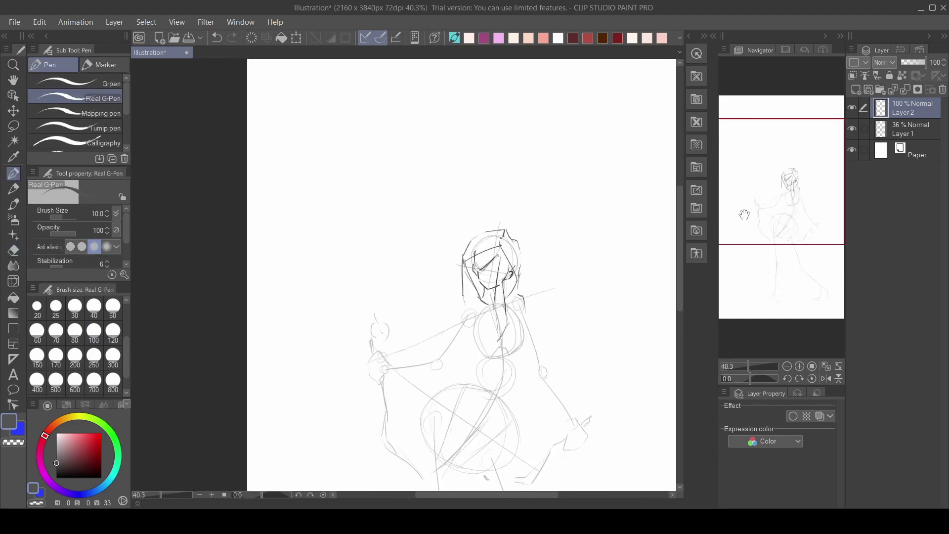
# Sketch a large pelvis circle on the blank canvas and set the layer's opacity to 64%
pyautogui.scroll(-4, 744, 214)
pyautogui.scroll(1, 744, 214)
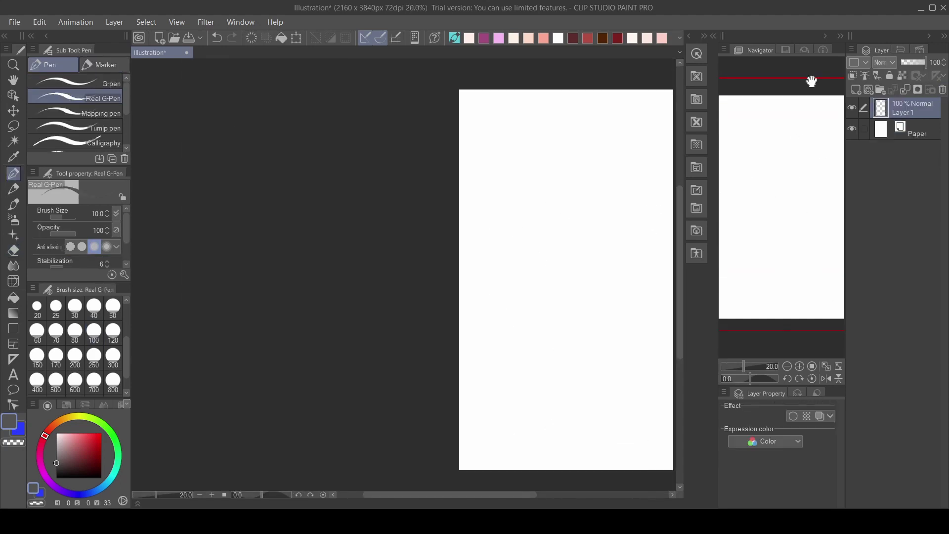
pyautogui.scroll(1, 552, 302)
pyautogui.moveTo(563, 275); pyautogui.dragTo(578, 323)
pyautogui.click(917, 62)
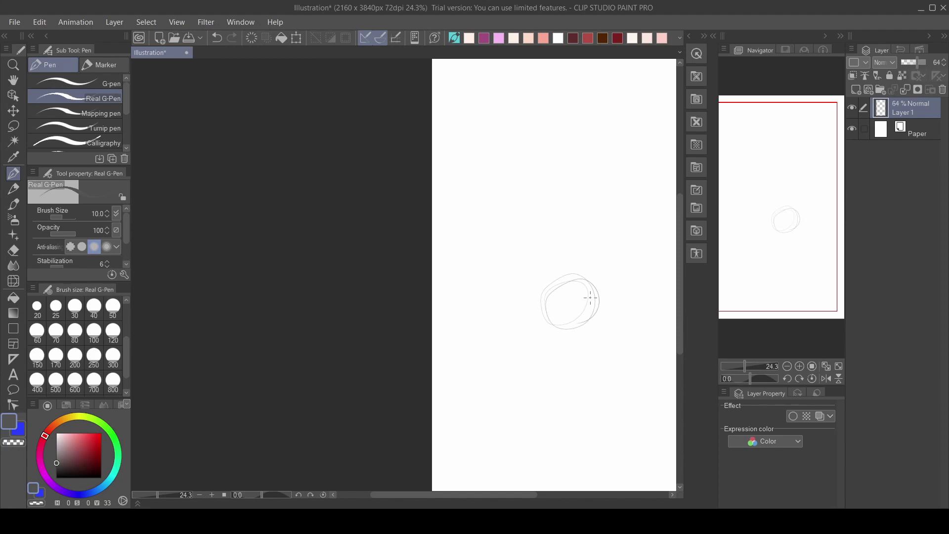
pyautogui.scroll(2, 547, 315)
pyautogui.moveTo(593, 241); pyautogui.dragTo(590, 311)
pyautogui.moveTo(596, 256); pyautogui.dragTo(585, 338)
pyautogui.moveTo(599, 196); pyautogui.dragTo(596, 274)
pyautogui.hotkey('ctrl', 'z')
pyautogui.hotkey('ctrl', 'z')
pyautogui.hotkey('ctrl', 'z')
# Draw a spine curve rising from the pelvis, with a waist form and a ribcage circle above it
pyautogui.moveTo(585, 341); pyautogui.dragTo(600, 199)
pyautogui.moveTo(593, 181)
pyautogui.mouseDown()
pyautogui.moveTo(596, 286)
pyautogui.moveTo(599, 228)
pyautogui.moveTo(587, 234)
pyautogui.mouseUp()
pyautogui.hotkey('ctrl', 'z')
pyautogui.moveTo(588, 254); pyautogui.dragTo(603, 267)
pyautogui.moveTo(590, 234); pyautogui.dragTo(609, 227)
# Draw two leg lines below the pelvis with knee circles, shins and feet
pyautogui.moveTo(576, 273); pyautogui.dragTo(579, 335)
pyautogui.moveTo(625, 259)
pyautogui.mouseDown()
pyautogui.moveTo(599, 332)
pyautogui.moveTo(607, 267)
pyautogui.moveTo(586, 367)
pyautogui.mouseUp()
pyautogui.hotkey('ctrl', 'z')
pyautogui.scroll(-1, 599, 299)
pyautogui.moveTo(585, 357); pyautogui.dragTo(558, 465)
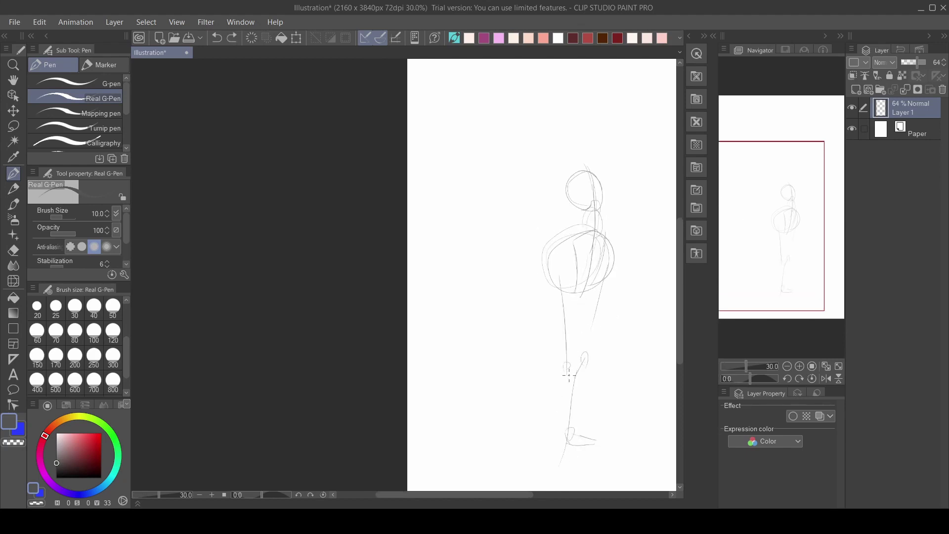
pyautogui.moveTo(569, 375); pyautogui.dragTo(549, 429)
# Draw a curved contour line across the lower pelvis and a hip joint circle where the standing leg begins
pyautogui.scroll(2, 605, 171)
pyautogui.moveTo(642, 185); pyautogui.dragTo(621, 216)
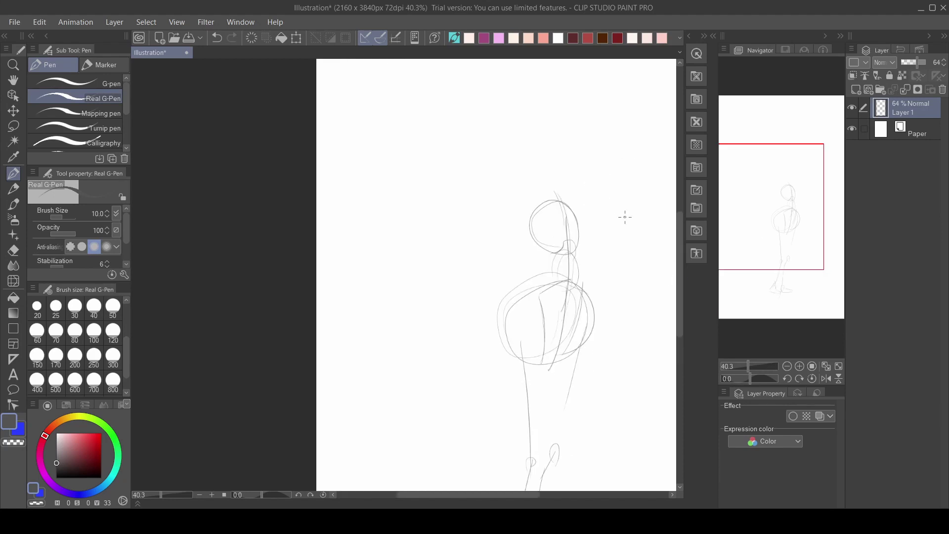
pyautogui.scroll(1, 554, 321)
pyautogui.scroll(-1, 544, 326)
pyautogui.moveTo(512, 341)
pyautogui.mouseDown()
pyautogui.moveTo(517, 352)
pyautogui.moveTo(616, 308)
pyautogui.mouseUp()
pyautogui.scroll(-2, 580, 303)
pyautogui.scroll(2, 554, 235)
# Place a shoulder joint circle beside the upper ribcage and a small shoulder mark on its opposite side
pyautogui.moveTo(533, 224); pyautogui.dragTo(533, 226)
pyautogui.moveTo(509, 236); pyautogui.dragTo(600, 236)
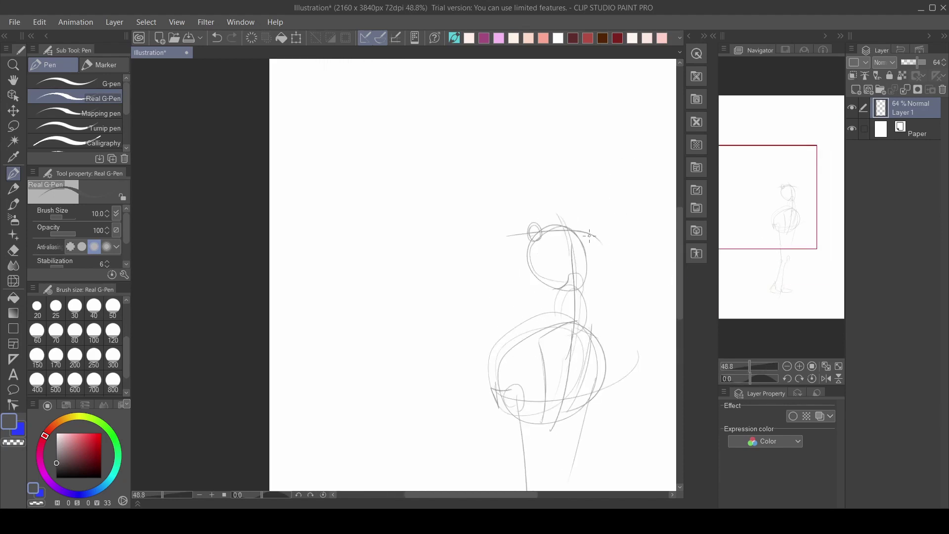
pyautogui.hotkey('ctrl', 'z')
pyautogui.hotkey('ctrl', 'z')
pyautogui.moveTo(522, 264); pyautogui.dragTo(604, 225)
pyautogui.hotkey('ctrl', 'z')
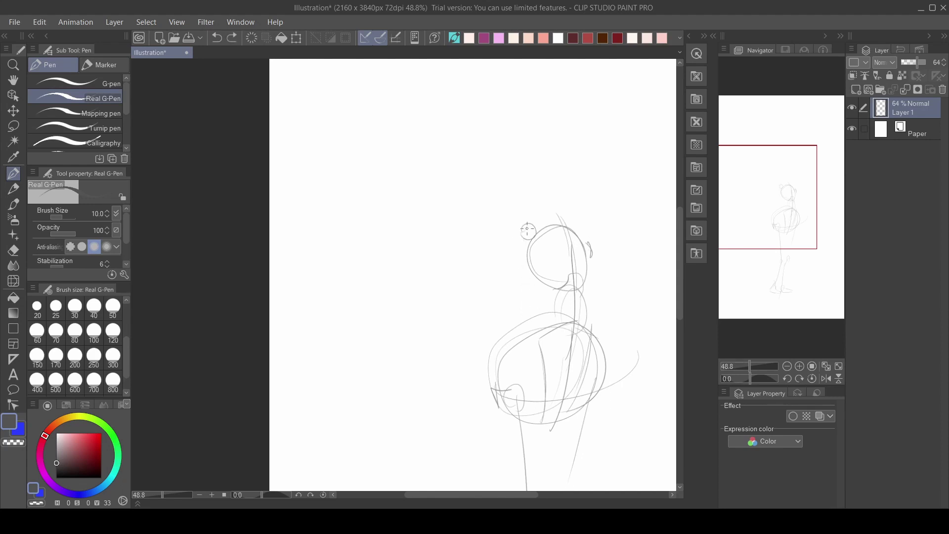
# Draw both upper arms down from the shoulder joints, ending in elbow circles near the waist
pyautogui.moveTo(539, 238); pyautogui.dragTo(535, 312)
pyautogui.moveTo(534, 300); pyautogui.dragTo(533, 321)
pyautogui.hotkey('ctrl', 'z')
pyautogui.hotkey('ctrl', 'z')
pyautogui.moveTo(590, 254); pyautogui.dragTo(594, 321)
pyautogui.hotkey('ctrl', 'z')
pyautogui.moveTo(588, 315); pyautogui.dragTo(587, 317)
pyautogui.moveTo(598, 396); pyautogui.dragTo(597, 435)
pyautogui.hotkey('ctrl', 'z')
# Sketch the forearms and rough hands extending outward on both sides of the pelvis
pyautogui.moveTo(556, 245)
pyautogui.mouseDown()
pyautogui.moveTo(524, 99)
pyautogui.moveTo(520, 183)
pyautogui.mouseUp()
pyautogui.moveTo(493, 168)
pyautogui.mouseDown()
pyautogui.moveTo(474, 249)
pyautogui.moveTo(486, 256)
pyautogui.mouseUp()
pyautogui.hotkey('ctrl', 'z')
pyautogui.moveTo(484, 262); pyautogui.dragTo(433, 344)
pyautogui.hotkey('ctrl', 'z')
pyautogui.scroll(-3, 618, 193)
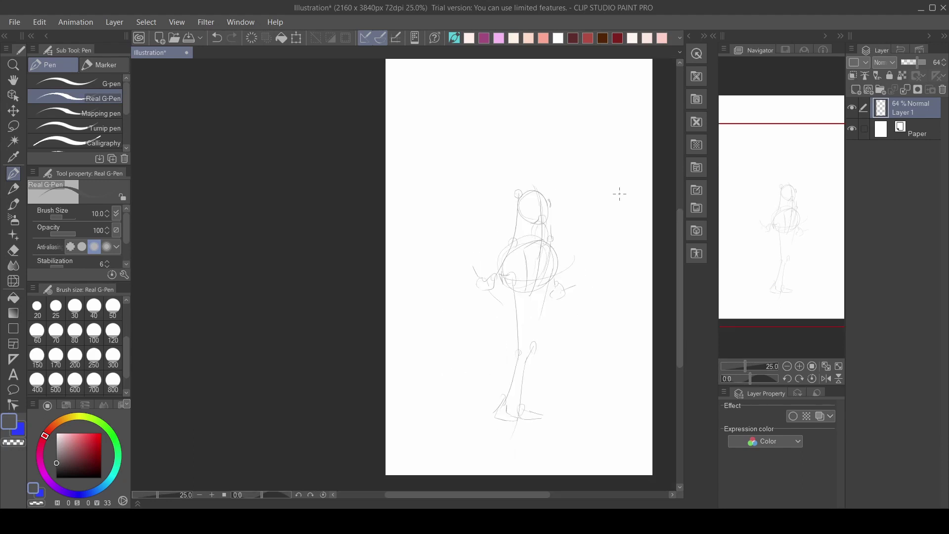
pyautogui.scroll(5, 539, 198)
pyautogui.hotkey('ctrl', 'z')
pyautogui.moveTo(527, 185); pyautogui.dragTo(532, 231)
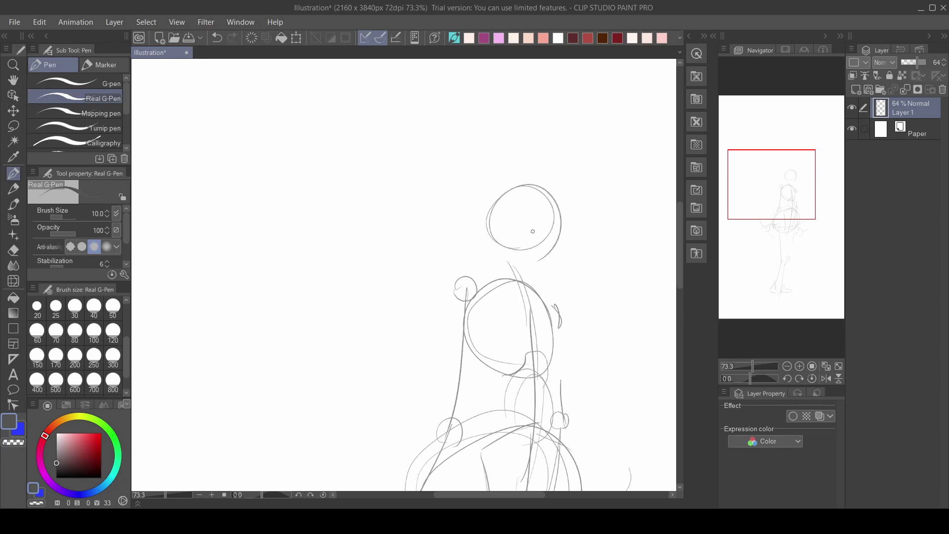
pyautogui.hotkey('ctrl', 'z')
pyautogui.moveTo(546, 169); pyautogui.dragTo(561, 234)
pyautogui.moveTo(547, 154); pyautogui.dragTo(543, 238)
pyautogui.scroll(-4, 542, 229)
pyautogui.scroll(1, 548, 227)
pyautogui.scroll(5, 555, 227)
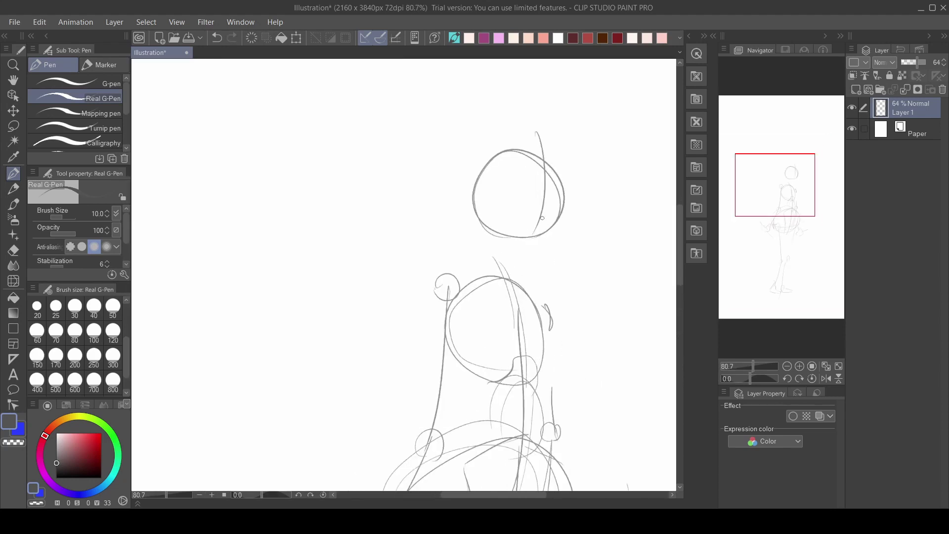
pyautogui.hotkey('ctrl', 'z')
pyautogui.hotkey('ctrl', 'z')
pyautogui.hotkey('ctrl', 'z')
# Draw a head circle above the ribcage with a vertical centre line and a slanted line across the face
pyautogui.moveTo(537, 171); pyautogui.dragTo(536, 241)
pyautogui.hotkey('ctrl', 'z')
pyautogui.moveTo(540, 154); pyautogui.dragTo(538, 275)
pyautogui.moveTo(568, 237); pyautogui.dragTo(473, 190)
pyautogui.hotkey('ctrl', 'z')
pyautogui.hotkey('ctrl', 'z')
pyautogui.moveTo(548, 159); pyautogui.dragTo(525, 254)
pyautogui.moveTo(563, 242); pyautogui.dragTo(478, 192)
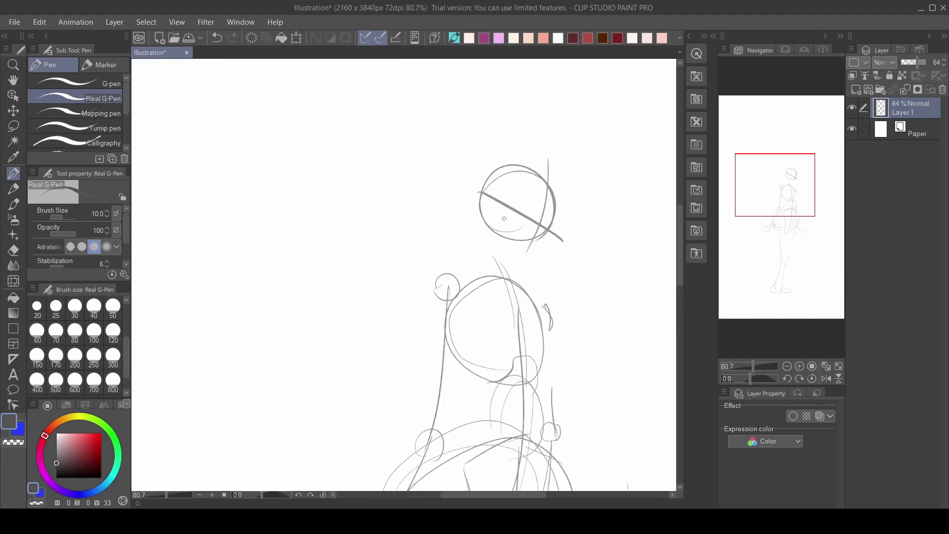
pyautogui.hotkey('ctrl', 'z')
pyautogui.hotkey('ctrl', 'z')
pyautogui.moveTo(557, 242)
pyautogui.mouseDown()
pyautogui.moveTo(480, 210)
pyautogui.moveTo(509, 231)
pyautogui.mouseUp()
# Lasso the head, shift it slightly with Transform and deselect it
pyautogui.scroll(-6, 473, 217)
pyautogui.click(13, 126)
pyautogui.hotkey('ctrl', 't')
pyautogui.moveTo(489, 181); pyautogui.dragTo(482, 184)
pyautogui.press('Return')
pyautogui.hotkey('ctrl', 'd')
pyautogui.scroll(-1, 250, 205)
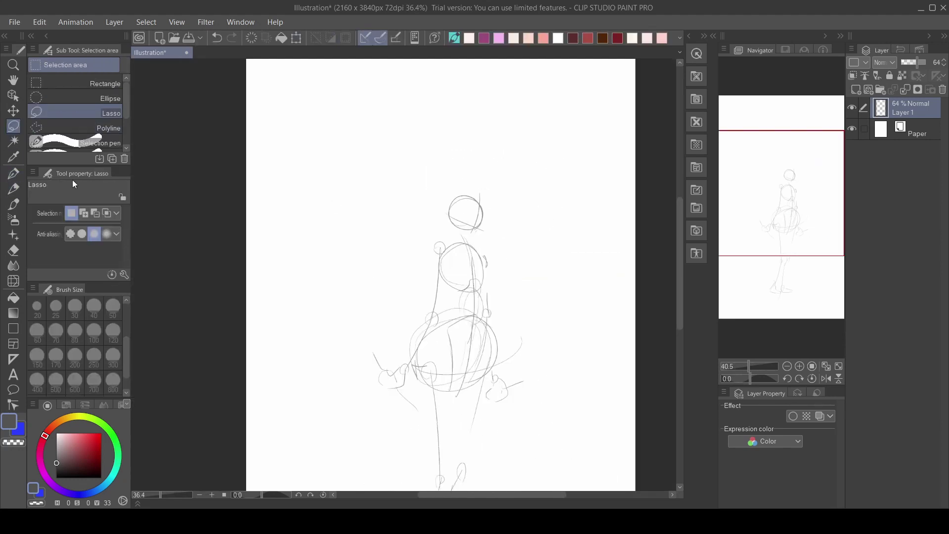
# Draw the second leg's thigh line curving from the pelvis down to its knee circle with the Real G-Pen
pyautogui.click(14, 173)
pyautogui.scroll(-2, 314, 186)
pyautogui.moveTo(447, 373); pyautogui.dragTo(464, 300)
pyautogui.scroll(3, 464, 300)
pyautogui.moveTo(472, 256); pyautogui.dragTo(446, 346)
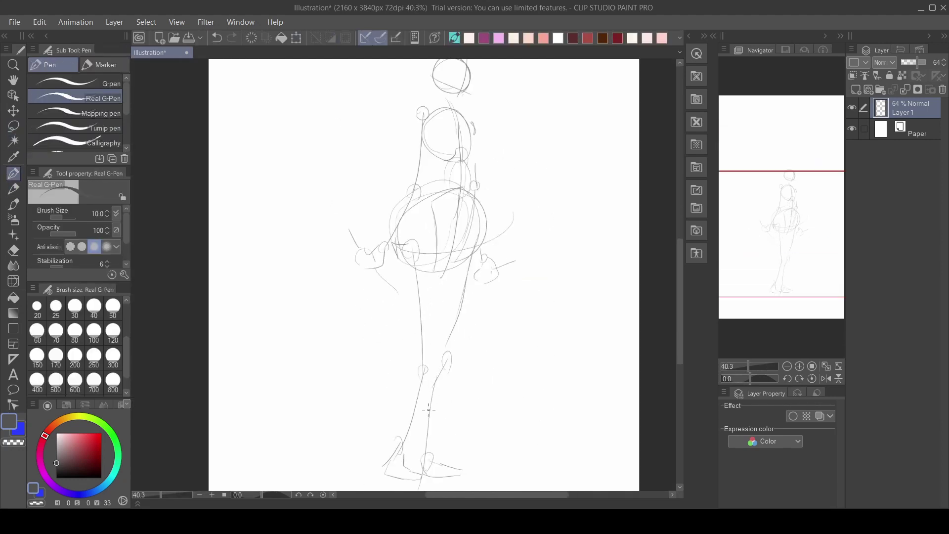
# Erase the left leg's thigh line, knee circle, shin and foot with the Hard eraser
pyautogui.press('e')
pyautogui.moveTo(415, 269); pyautogui.dragTo(422, 337)
pyautogui.moveTo(422, 371); pyautogui.dragTo(390, 472)
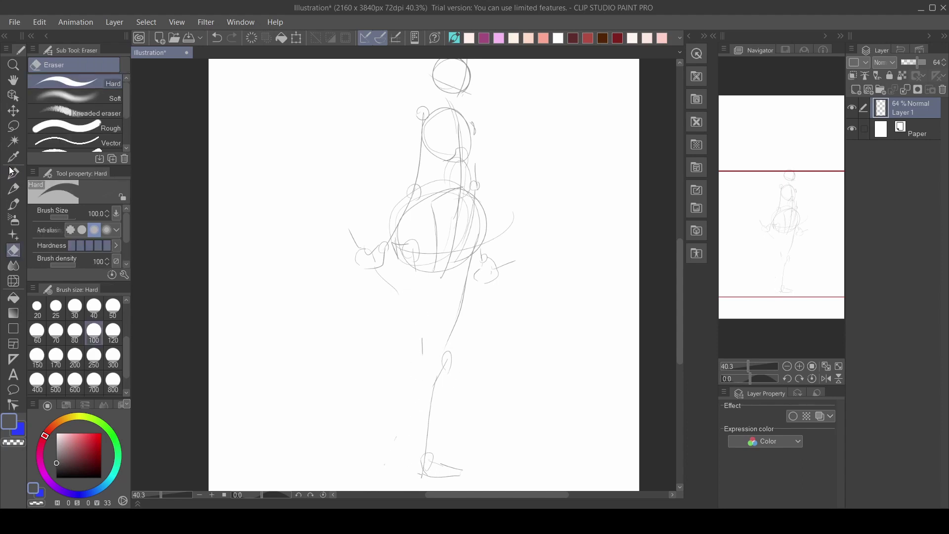
# Redraw the left leg with the Real G-Pen, angling the thigh inward to a knee circle and the shin outward to a rough foot
pyautogui.press('p')
pyautogui.moveTo(411, 250); pyautogui.dragTo(431, 352)
pyautogui.moveTo(414, 275); pyautogui.dragTo(434, 353)
pyautogui.moveTo(433, 355); pyautogui.dragTo(433, 355)
pyautogui.moveTo(431, 368); pyautogui.dragTo(370, 453)
pyautogui.scroll(-3, 478, 289)
pyautogui.hotkey('ctrl', 'z')
pyautogui.moveTo(444, 345); pyautogui.dragTo(421, 421)
pyautogui.hotkey('ctrl', 'z')
pyautogui.moveTo(426, 400); pyautogui.dragTo(422, 405)
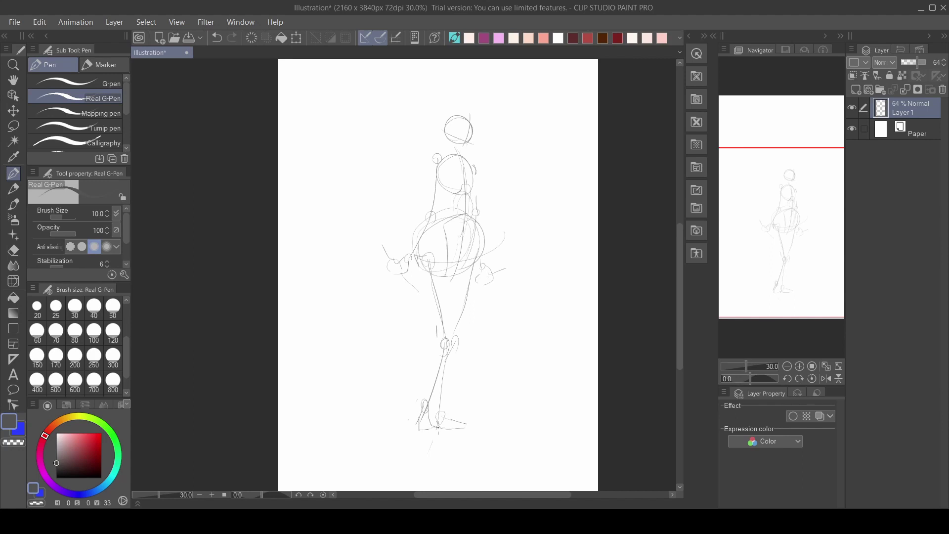
# Lasso the head circle, adjust it slightly with Transform and deselect it
pyautogui.scroll(2, 457, 131)
pyautogui.moveTo(754, 231); pyautogui.dragTo(756, 212)
pyautogui.click(14, 126)
pyautogui.moveTo(405, 144); pyautogui.dragTo(427, 137)
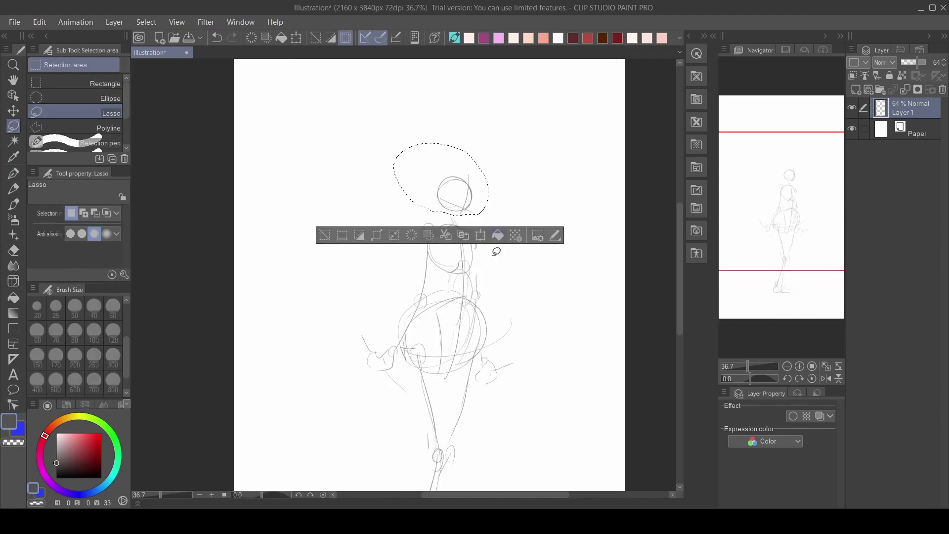
pyautogui.click(481, 236)
pyautogui.moveTo(453, 193); pyautogui.dragTo(449, 189)
pyautogui.click(420, 232)
pyautogui.hotkey('ctrl', 'd')
# Add a new raster layer and draw a darker skull outline, ear and pointed jaw over the head circle with the Real G-Pen
pyautogui.click(13, 173)
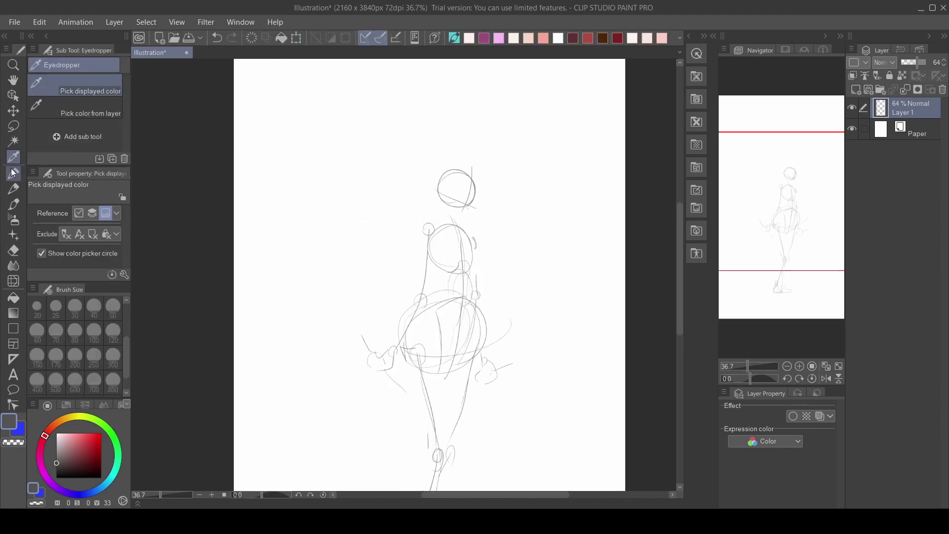
pyautogui.scroll(-3, 408, 192)
pyautogui.hotkey('ctrl', 'shift', 'n')
pyautogui.scroll(5, 427, 190)
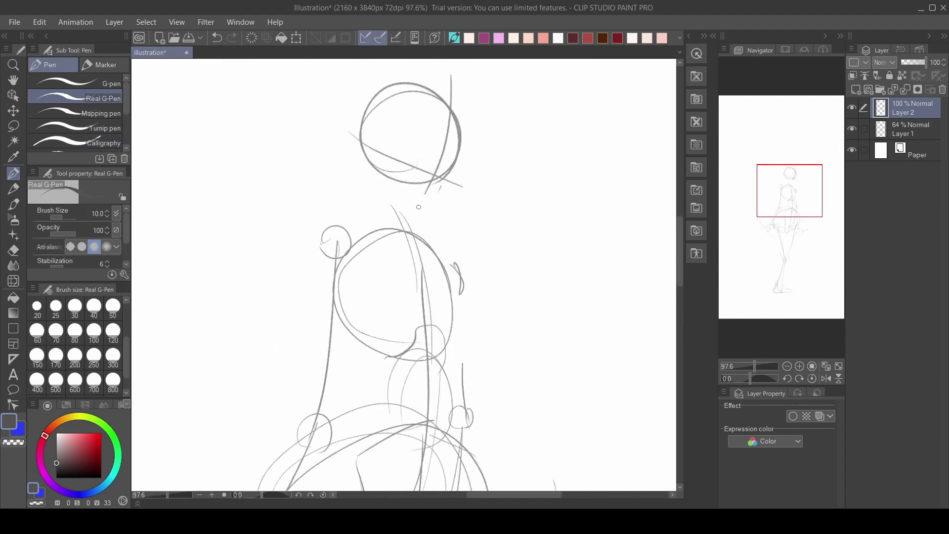
pyautogui.moveTo(389, 184); pyautogui.dragTo(375, 108)
pyautogui.moveTo(390, 178); pyautogui.dragTo(411, 256)
pyautogui.moveTo(433, 289)
pyautogui.mouseDown()
pyautogui.moveTo(460, 271)
pyautogui.moveTo(471, 192)
pyautogui.mouseUp()
pyautogui.moveTo(386, 205); pyautogui.dragTo(399, 177)
pyautogui.moveTo(397, 179)
pyautogui.mouseDown()
pyautogui.moveTo(457, 175)
pyautogui.moveTo(481, 232)
pyautogui.mouseUp()
pyautogui.moveTo(425, 171); pyautogui.dragTo(458, 178)
pyautogui.scroll(-4, 467, 174)
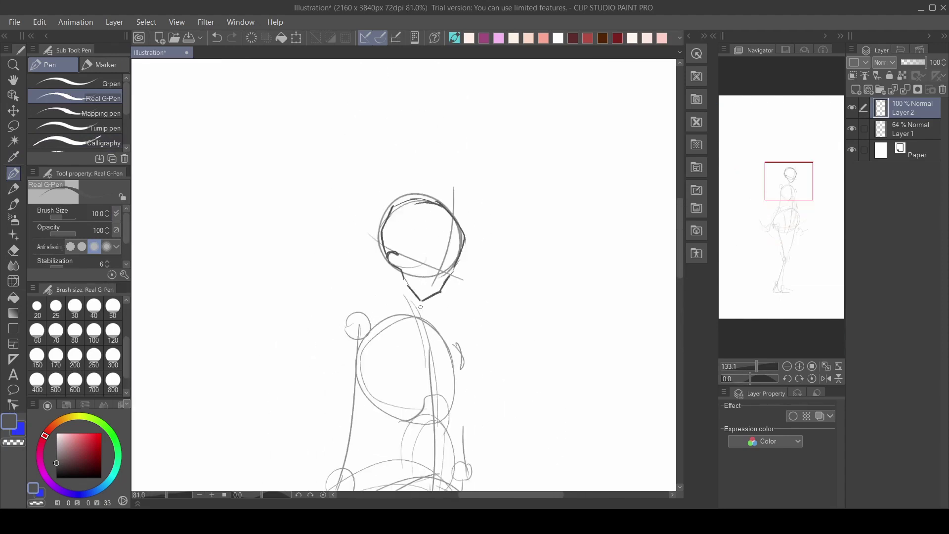
# Undo the last shoulder strokes and shift the lassoed head on both sketch layers slightly down and to the left with Transform
pyautogui.scroll(2, 467, 173)
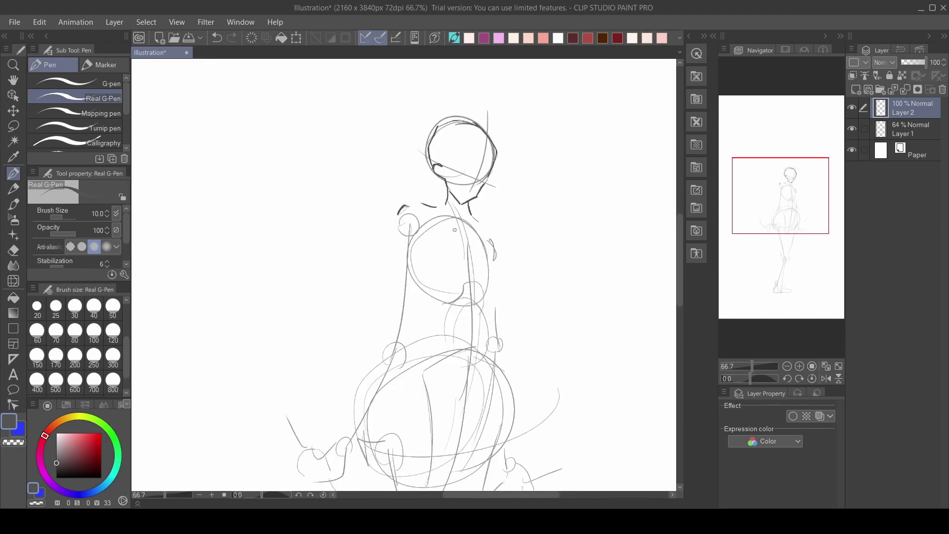
pyautogui.hotkey('ctrl', 'z')
pyautogui.hotkey('ctrl', 'z')
pyautogui.hotkey('ctrl', 'z')
pyautogui.press('m')
pyautogui.moveTo(404, 178)
pyautogui.mouseDown()
pyautogui.moveTo(415, 89)
pyautogui.moveTo(430, 179)
pyautogui.moveTo(406, 178)
pyautogui.mouseUp()
pyautogui.hotkey('ctrl', 't')
pyautogui.moveTo(455, 163); pyautogui.dragTo(450, 170)
pyautogui.click(442, 248)
pyautogui.hotkey('ctrl', 'd')
pyautogui.press('p')
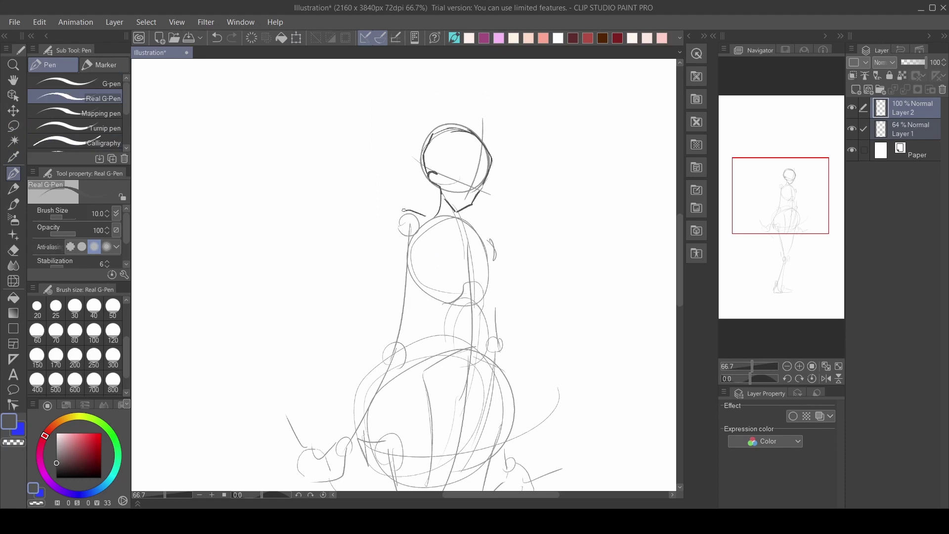
pyautogui.moveTo(403, 210); pyautogui.dragTo(399, 223)
pyautogui.hotkey('ctrl', 'z')
pyautogui.moveTo(425, 215)
pyautogui.mouseDown()
pyautogui.moveTo(407, 207)
pyautogui.moveTo(454, 233)
pyautogui.mouseUp()
pyautogui.hotkey('ctrl', 'z')
pyautogui.scroll(-4, 448, 231)
pyautogui.scroll(3, 418, 261)
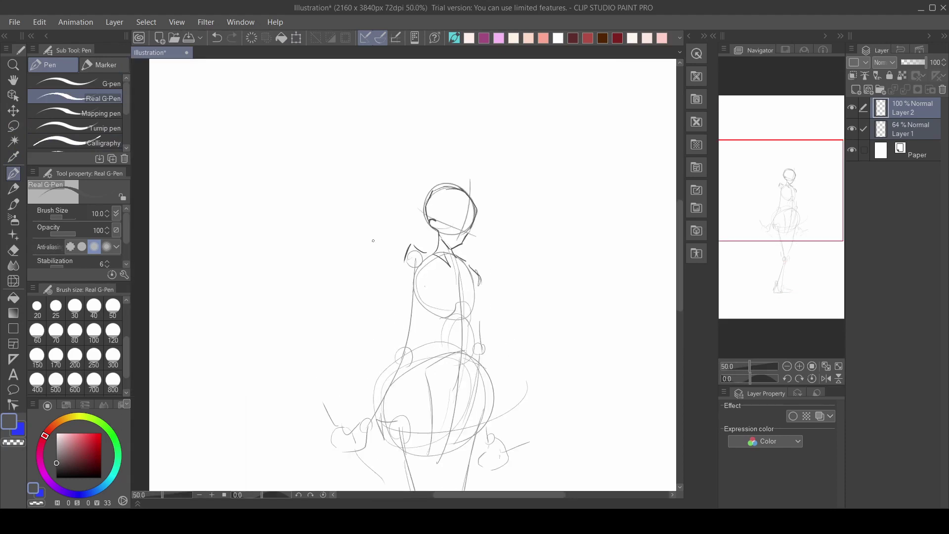
pyautogui.hotkey('ctrl', 'z')
pyautogui.hotkey('ctrl', 'z')
pyautogui.hotkey('ctrl', 'z')
pyautogui.hotkey('ctrl', 'z')
pyautogui.hotkey('ctrl', 'z')
pyautogui.hotkey('ctrl', 'z')
pyautogui.hotkey('ctrl', 'z')
# Scale the selected head down slightly on both sketch layers with Transform and deselect it
pyautogui.hotkey('ctrl', 't')
pyautogui.scroll(-1, 473, 226)
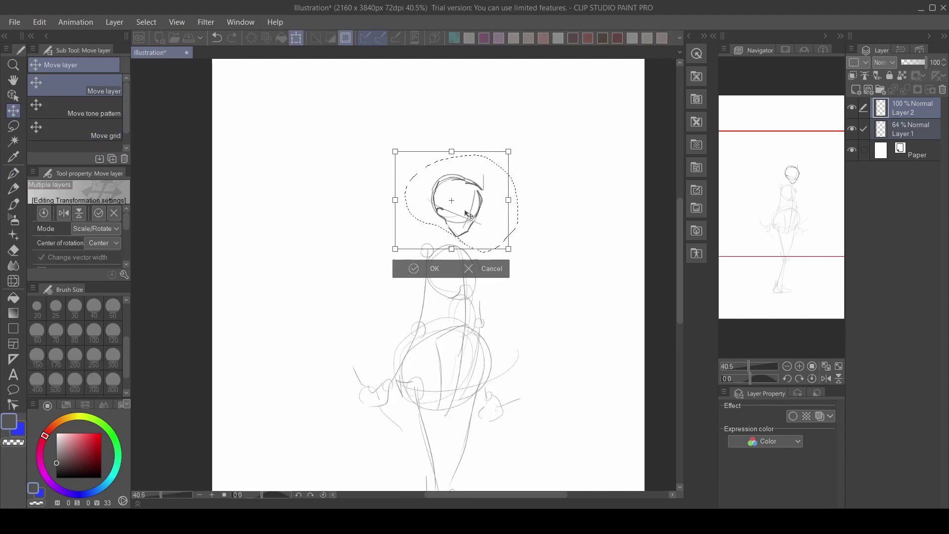
pyautogui.moveTo(510, 153); pyautogui.dragTo(503, 160)
pyautogui.click(439, 275)
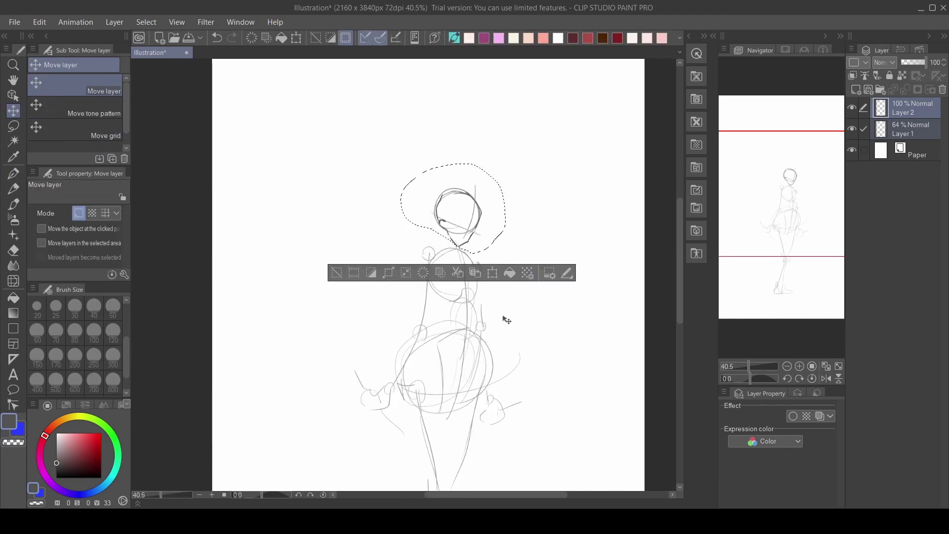
pyautogui.click(14, 127)
pyautogui.hotkey('ctrl', 'd')
# Redraw the ribcage's lower left edge with darker angled strokes on Layer 1
pyautogui.click(912, 130)
pyautogui.click(13, 174)
pyautogui.scroll(3, 430, 295)
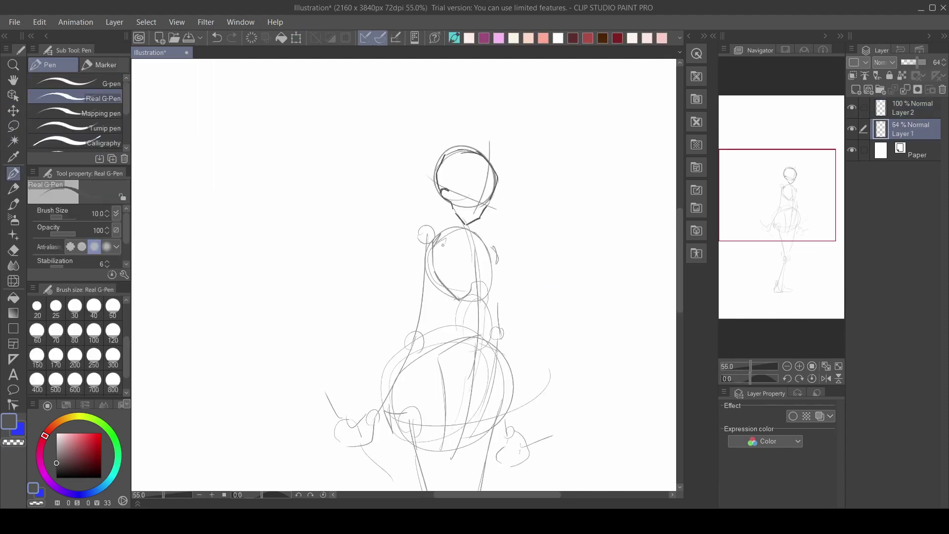
pyautogui.hotkey('ctrl', 'z')
pyautogui.moveTo(458, 298); pyautogui.dragTo(435, 264)
# Erase the left upper arm and redraw its shoulder circle, arm line and elbow circle closer to the ribcage
pyautogui.click(13, 251)
pyautogui.moveTo(439, 230)
pyautogui.mouseDown()
pyautogui.moveTo(417, 271)
pyautogui.moveTo(419, 317)
pyautogui.moveTo(428, 245)
pyautogui.moveTo(448, 244)
pyautogui.moveTo(420, 325)
pyautogui.mouseUp()
pyautogui.click(13, 174)
pyautogui.hotkey('ctrl', 'z')
pyautogui.hotkey('ctrl', 'z')
pyautogui.moveTo(417, 320); pyautogui.dragTo(422, 327)
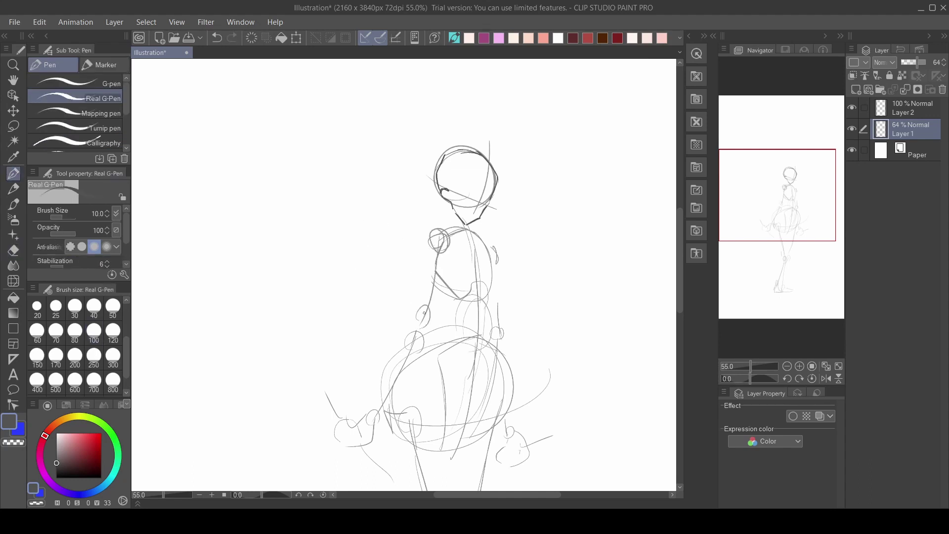
# Erase the small mark at the right shoulder and rework the left shoulder circle and upper arm line
pyautogui.press('e')
pyautogui.moveTo(495, 242); pyautogui.dragTo(496, 248)
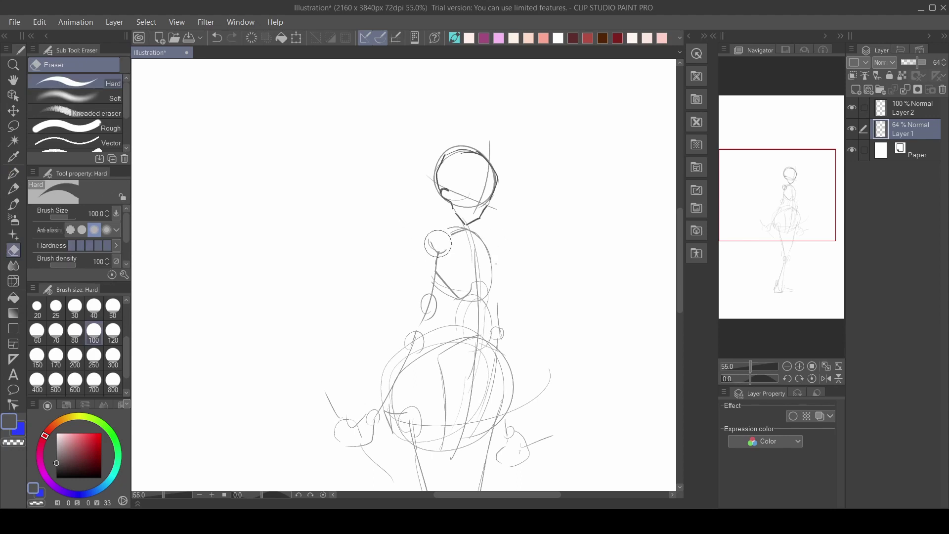
pyautogui.press('p')
pyautogui.moveTo(438, 238)
pyautogui.mouseDown()
pyautogui.moveTo(434, 290)
pyautogui.moveTo(423, 307)
pyautogui.mouseUp()
pyautogui.hotkey('ctrl', 'z')
pyautogui.hotkey('ctrl', 'z')
pyautogui.scroll(-1, 533, 263)
pyautogui.scroll(1, 427, 256)
# Erase the left arm's old elbow circle and move the lassoed forearm and hand up to the new elbow with Transform
pyautogui.click(13, 251)
pyautogui.scroll(-1, 270, 301)
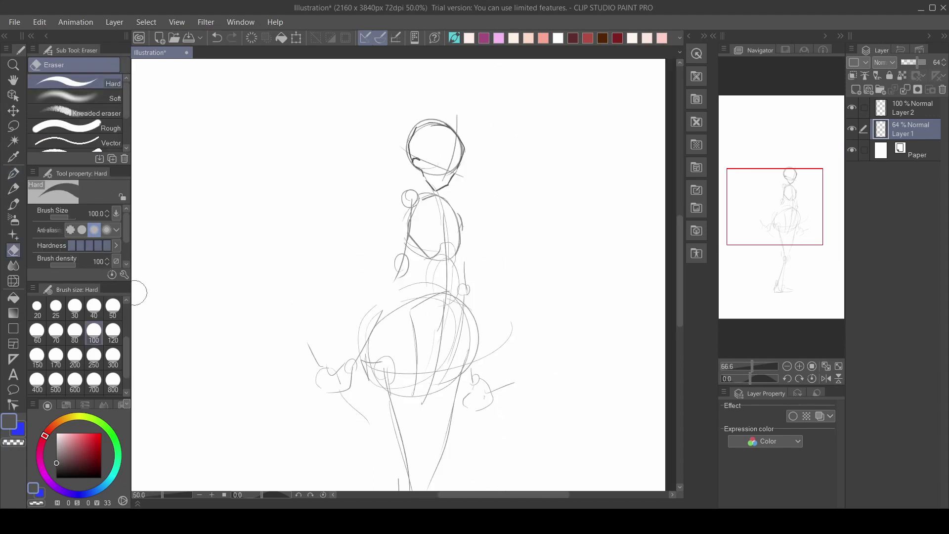
pyautogui.press('m')
pyautogui.moveTo(321, 424)
pyautogui.mouseDown()
pyautogui.moveTo(333, 297)
pyautogui.moveTo(365, 371)
pyautogui.mouseUp()
pyautogui.hotkey('ctrl', 't')
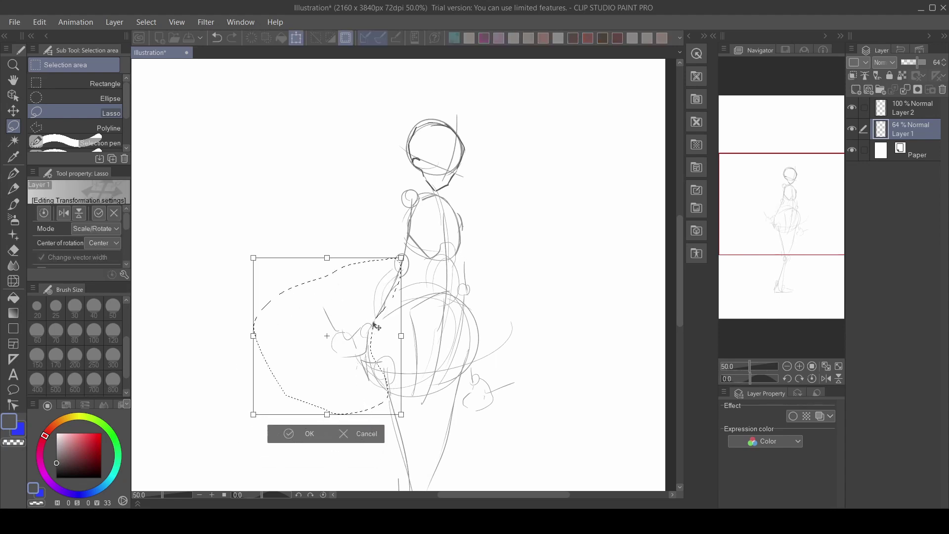
pyautogui.moveTo(373, 322); pyautogui.dragTo(376, 316)
pyautogui.click(307, 426)
pyautogui.hotkey('ctrl', 'd')
# Lasso the right hand, shift it slightly upward with Transform and deselect it
pyautogui.moveTo(458, 425)
pyautogui.mouseDown()
pyautogui.moveTo(484, 363)
pyautogui.moveTo(456, 414)
pyautogui.moveTo(492, 388)
pyautogui.mouseUp()
pyautogui.click(534, 446)
pyautogui.click(456, 435)
pyautogui.hotkey('ctrl', 'd')
# Darken the curved centre line of the pelvis with the Real G-Pen
pyautogui.click(13, 173)
pyautogui.moveTo(414, 315); pyautogui.dragTo(419, 393)
pyautogui.hotkey('ctrl', 'z')
pyautogui.moveTo(411, 316); pyautogui.dragTo(416, 393)
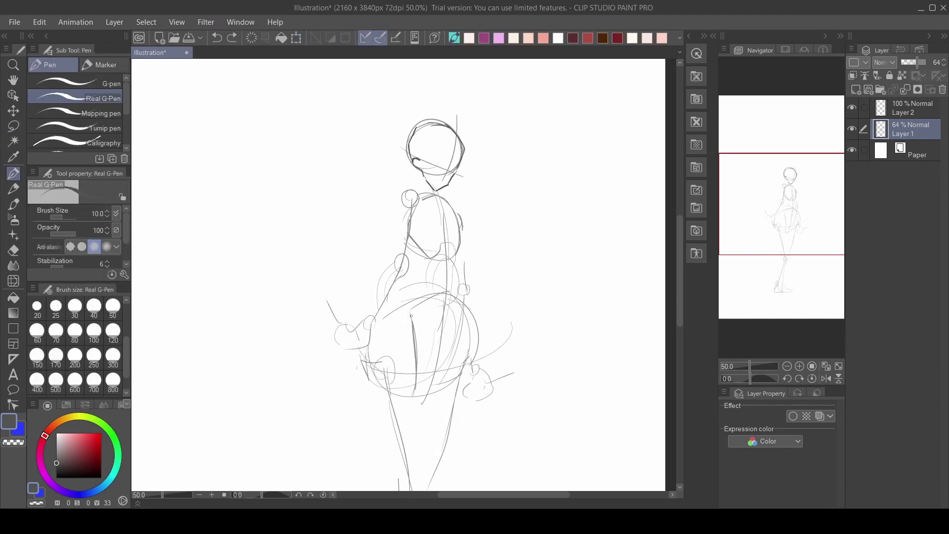
# Darken the pelvis with a slanted right-hand line and firmer edges along its sides and top
pyautogui.moveTo(465, 312); pyautogui.dragTo(437, 404)
pyautogui.hotkey('ctrl', 'z')
pyautogui.moveTo(465, 310); pyautogui.dragTo(433, 404)
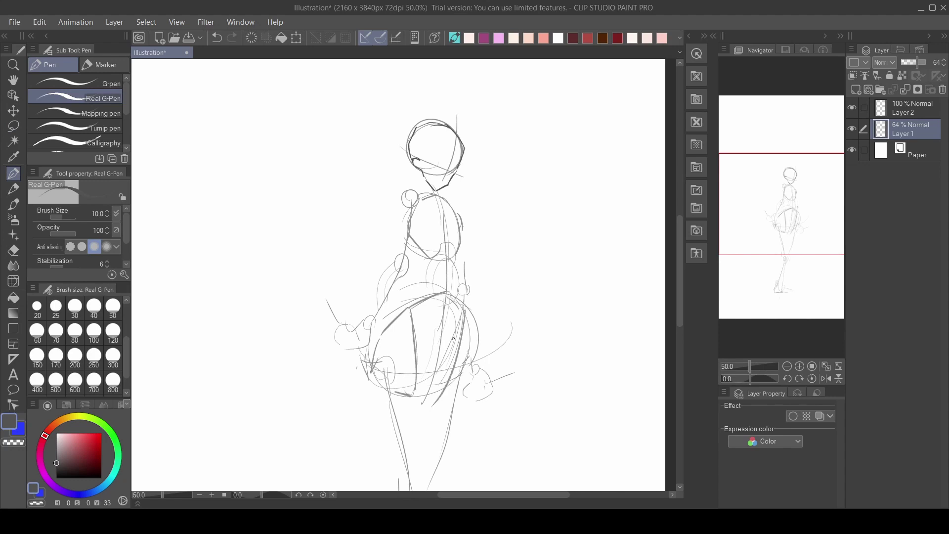
pyautogui.hotkey('ctrl', 'z')
pyautogui.moveTo(447, 293)
pyautogui.mouseDown()
pyautogui.moveTo(469, 311)
pyautogui.moveTo(471, 354)
pyautogui.mouseUp()
pyautogui.scroll(-4, 423, 333)
pyautogui.scroll(3, 397, 381)
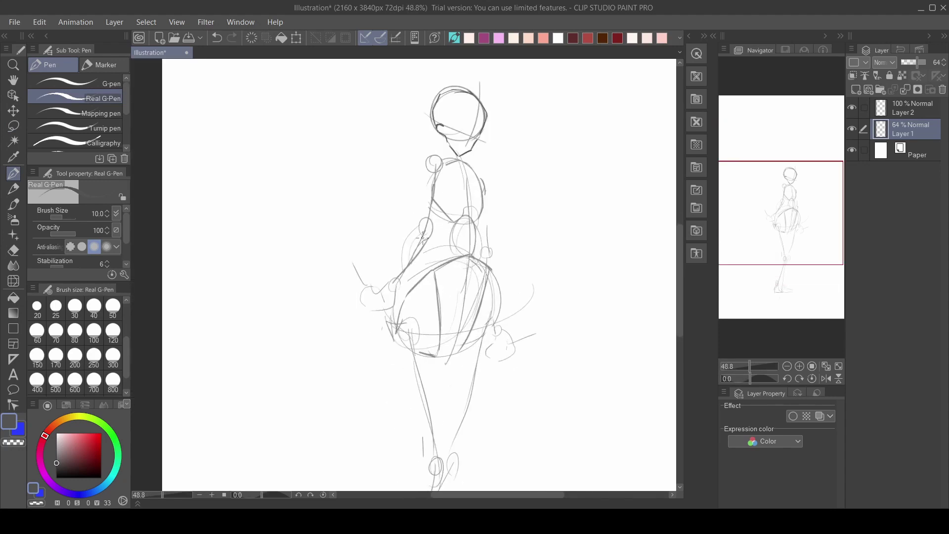
# Darken the left forearm line and the right upper arm line
pyautogui.moveTo(427, 233); pyautogui.dragTo(394, 283)
pyautogui.hotkey('ctrl', 'z')
pyautogui.moveTo(486, 223); pyautogui.dragTo(486, 245)
# Strengthen the thigh lines of both legs from the pelvis down toward the knees
pyautogui.scroll(-1, 423, 439)
pyautogui.moveTo(422, 440); pyautogui.dragTo(442, 362)
pyautogui.hotkey('ctrl', 'z')
pyautogui.moveTo(435, 272)
pyautogui.mouseDown()
pyautogui.moveTo(458, 372)
pyautogui.moveTo(448, 391)
pyautogui.mouseUp()
pyautogui.moveTo(492, 269); pyautogui.dragTo(470, 388)
# Strengthen the right leg's shin line from the knee down to the ankle
pyautogui.moveTo(673, 343); pyautogui.dragTo(722, 244)
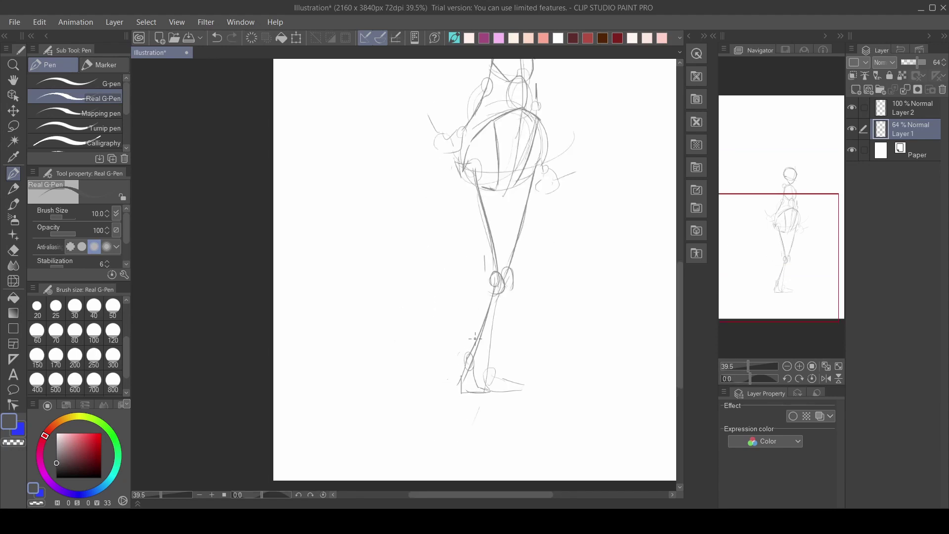
pyautogui.hotkey('ctrl', 'z')
pyautogui.moveTo(496, 302); pyautogui.dragTo(486, 378)
pyautogui.moveTo(498, 326); pyautogui.dragTo(494, 337)
pyautogui.scroll(-4, 523, 247)
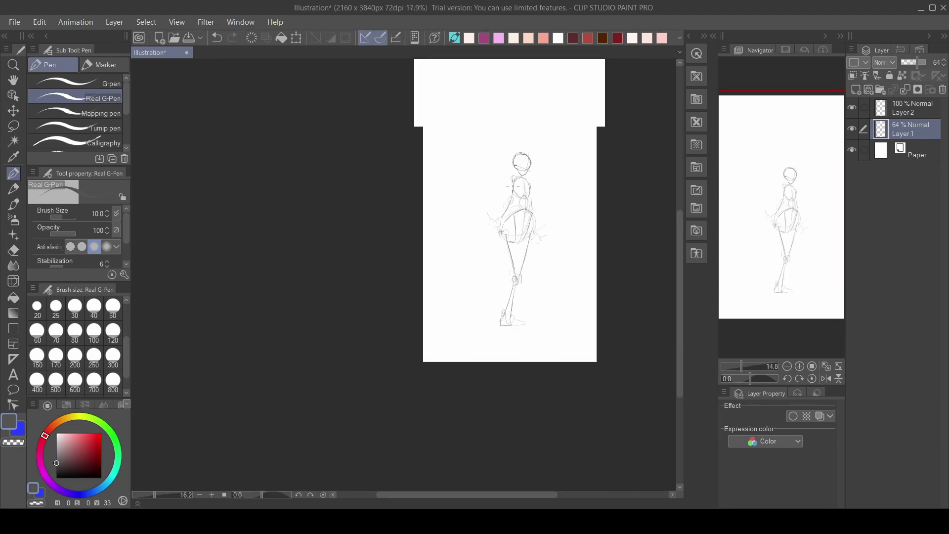
# Outline the left shoulder and forearm and the right side of the body with dark strokes on Layer 2
pyautogui.scroll(6, 512, 183)
pyautogui.scroll(-2, 512, 154)
pyautogui.click(903, 102)
pyautogui.scroll(2, 524, 120)
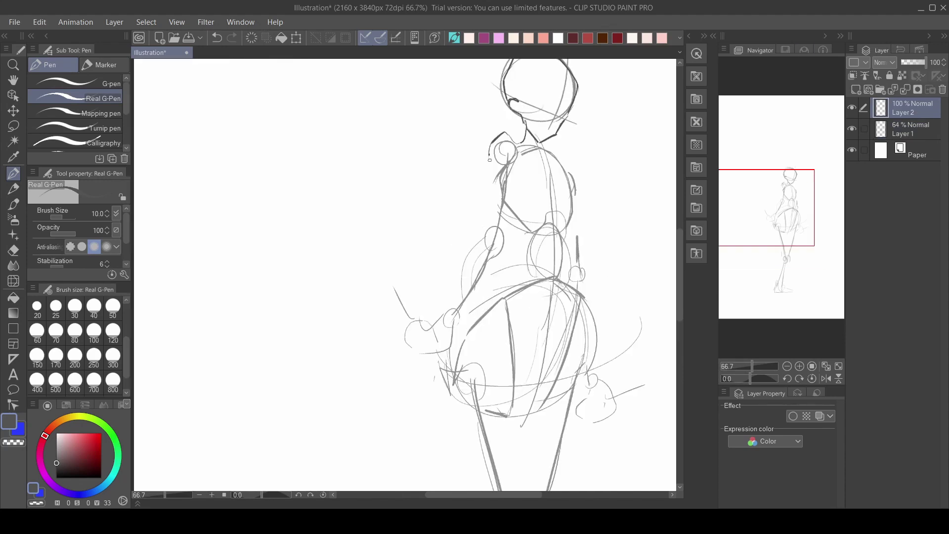
pyautogui.moveTo(482, 238); pyautogui.dragTo(441, 311)
pyautogui.hotkey('ctrl', 'z')
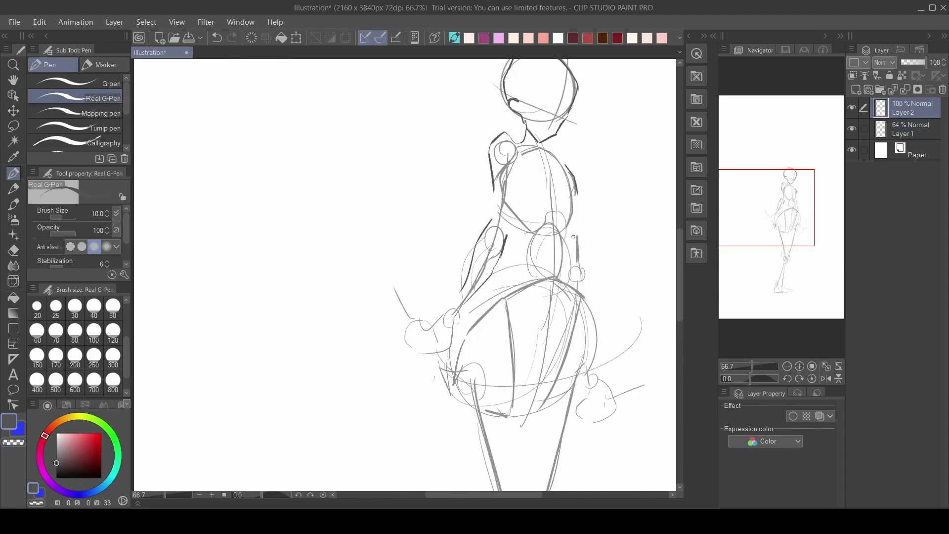
pyautogui.moveTo(595, 334); pyautogui.dragTo(588, 378)
pyautogui.scroll(-2, 549, 310)
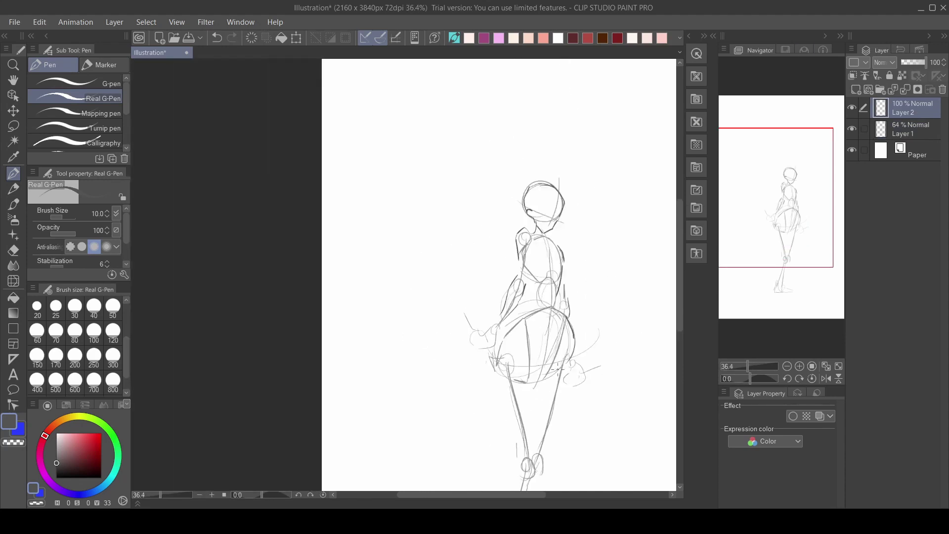
# Outline the hips, thighs and calves on Layer 2 with curved strokes tapering toward the knees
pyautogui.hotkey('ctrl', 'z')
pyautogui.moveTo(550, 310)
pyautogui.mouseDown()
pyautogui.moveTo(566, 234)
pyautogui.moveTo(558, 362)
pyautogui.mouseUp()
pyautogui.hotkey('ctrl', 'z')
pyautogui.moveTo(591, 245); pyautogui.dragTo(559, 360)
pyautogui.moveTo(546, 271); pyautogui.dragTo(550, 358)
pyautogui.moveTo(518, 264)
pyautogui.mouseDown()
pyautogui.moveTo(533, 367)
pyautogui.moveTo(527, 349)
pyautogui.mouseUp()
pyautogui.hotkey('ctrl', 'z')
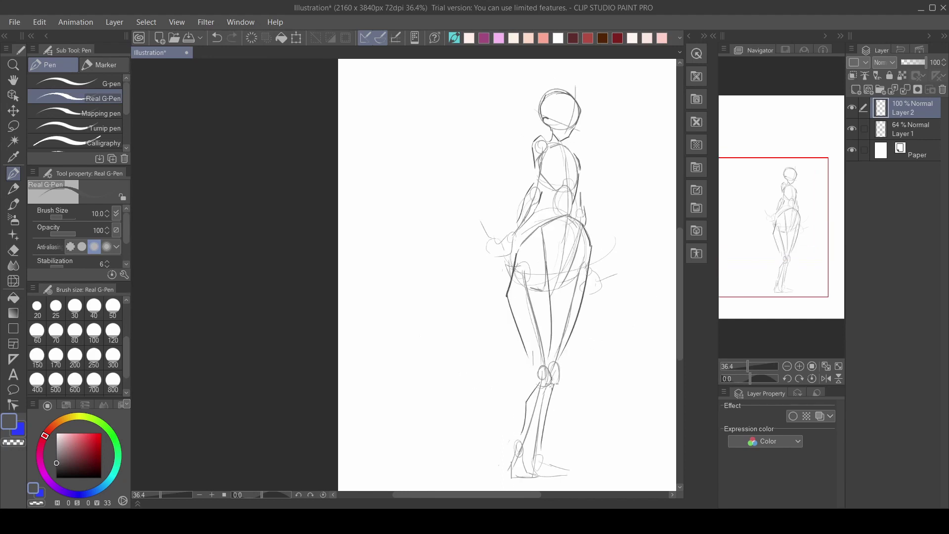
# Outline the left hand and shift the lassoed left arm slightly away from the torso on both sketch layers with Transform
pyautogui.scroll(1, 613, 212)
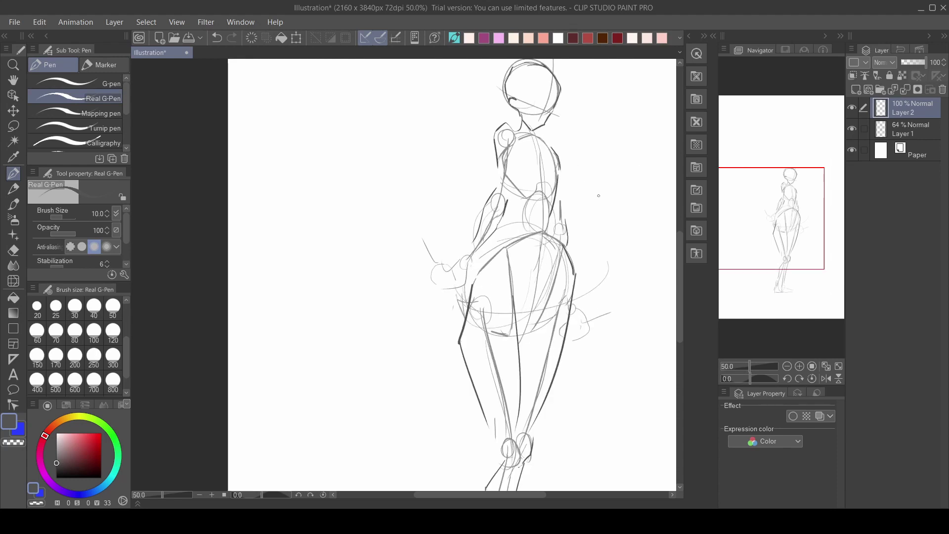
pyautogui.hotkey('ctrl', 'z')
pyautogui.hotkey('ctrl', 'z')
pyautogui.press('m')
pyautogui.moveTo(404, 300); pyautogui.dragTo(520, 132)
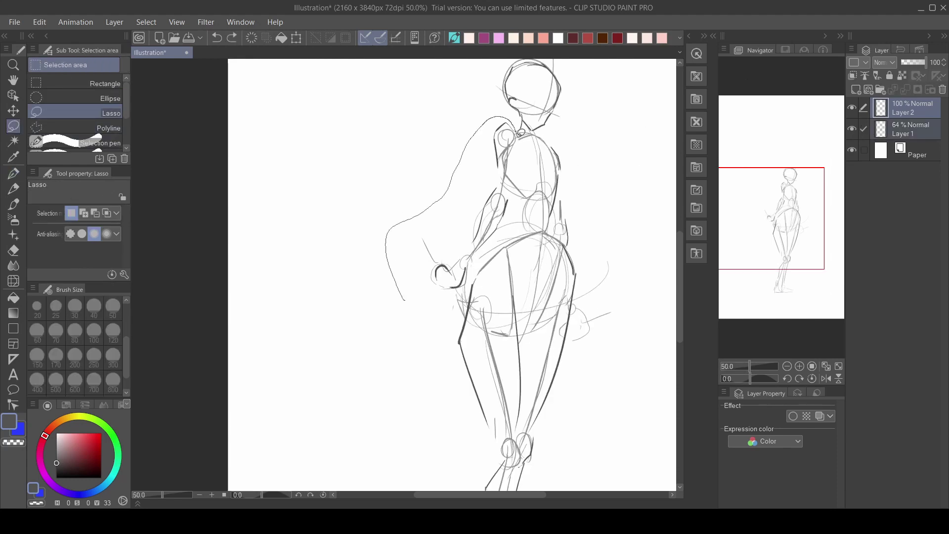
pyautogui.moveTo(508, 174)
pyautogui.mouseDown()
pyautogui.moveTo(498, 236)
pyautogui.moveTo(465, 287)
pyautogui.mouseUp()
pyautogui.hotkey('ctrl', 't')
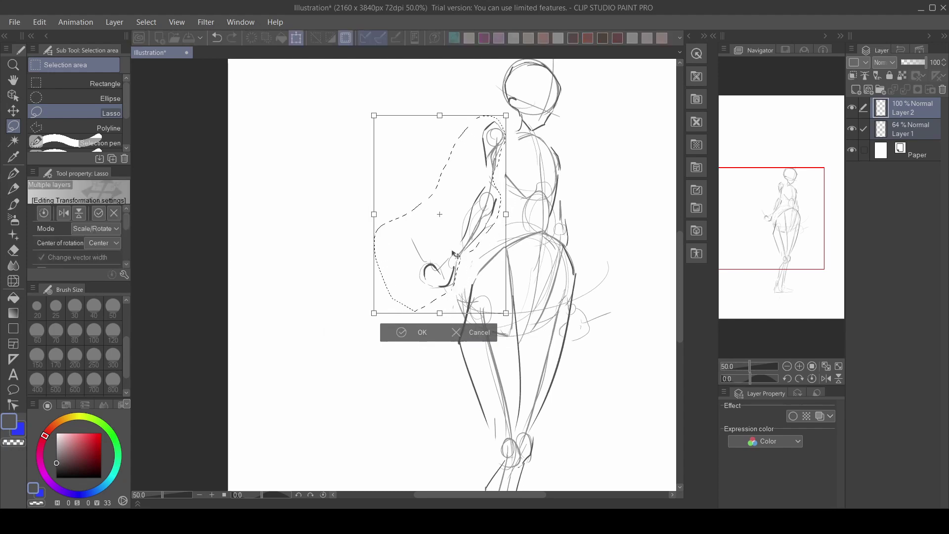
pyautogui.click(415, 334)
# Outline the waist, collarbones and right hand, and draw the inner edge of the left upper arm
pyautogui.press('p')
pyautogui.scroll(-4, 542, 163)
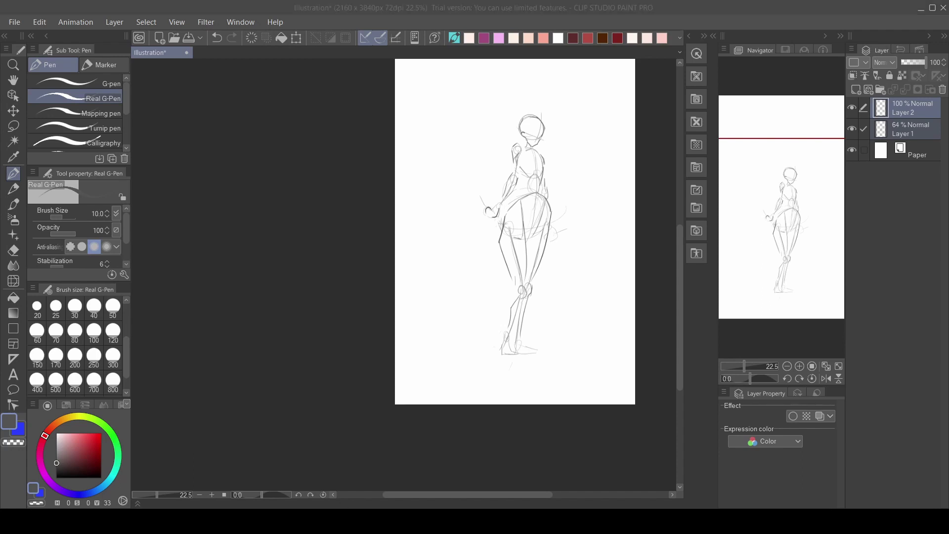
pyautogui.scroll(6, 544, 163)
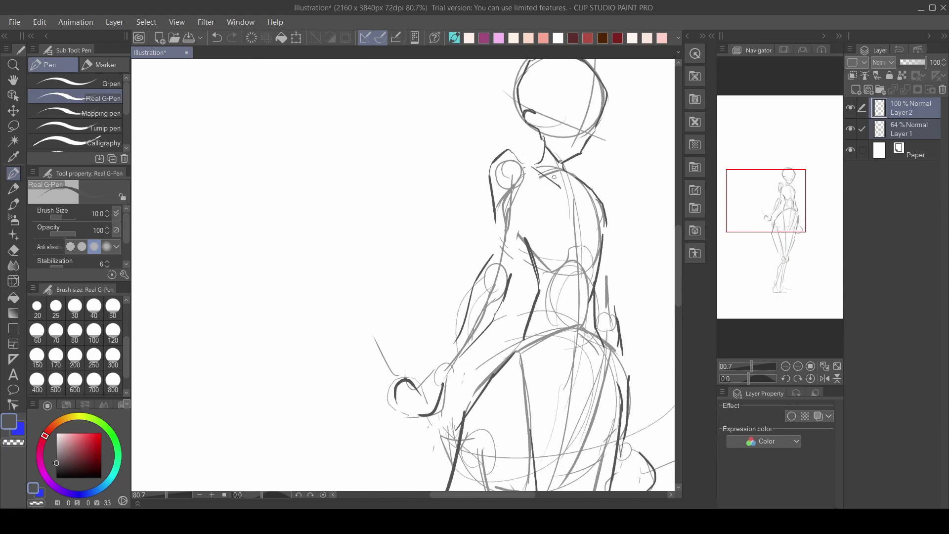
pyautogui.scroll(-1, 543, 197)
pyautogui.hotkey('ctrl', 'z')
pyautogui.moveTo(530, 189); pyautogui.dragTo(523, 270)
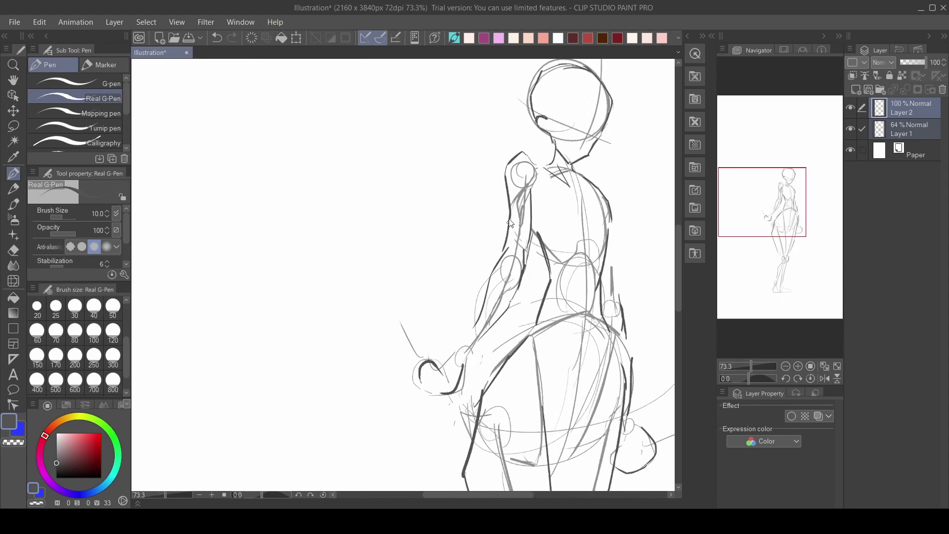
# Draw a short slanted stroke where the thighs meet below the pelvis
pyautogui.scroll(-12, 582, 221)
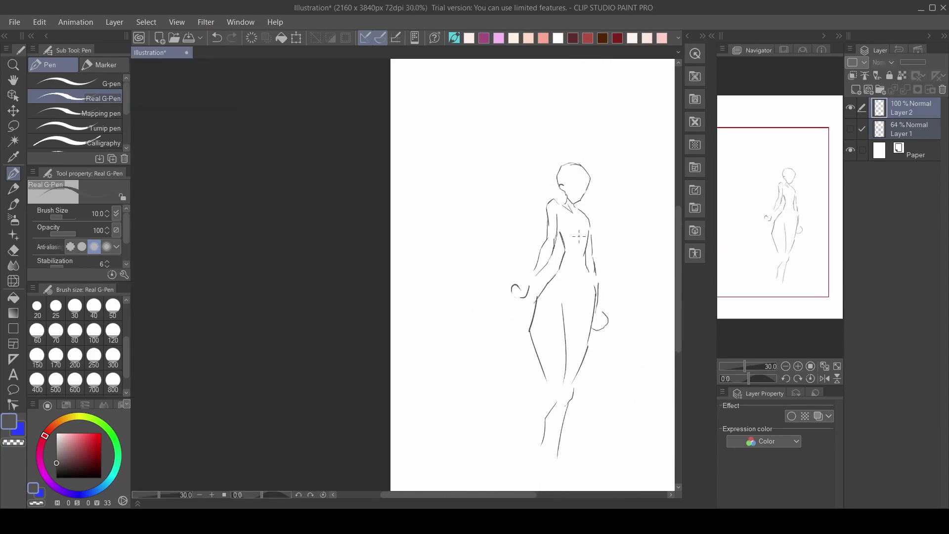
pyautogui.scroll(7, 578, 302)
pyautogui.moveTo(572, 291); pyautogui.dragTo(566, 315)
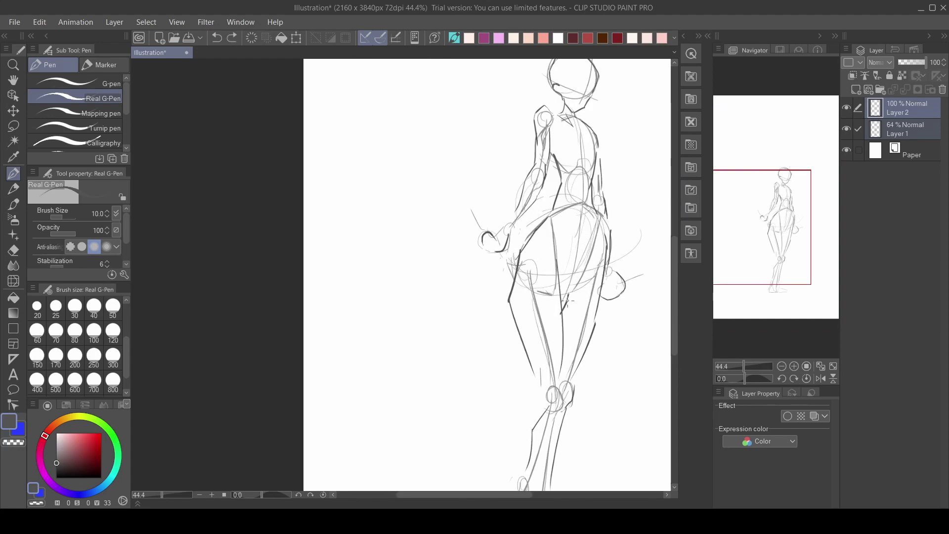
# Extend the right jaw line up toward the cheek with a short stroke
pyautogui.scroll(4, 577, 202)
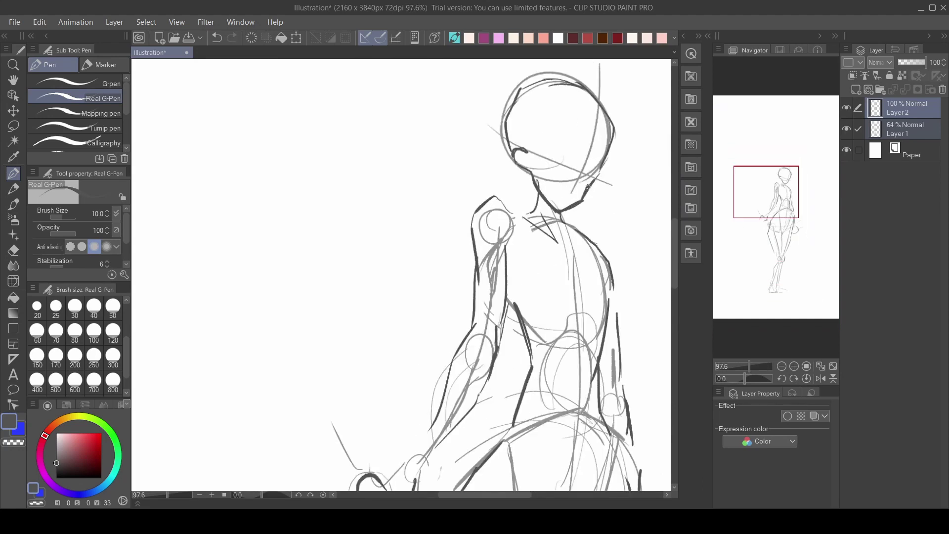
pyautogui.moveTo(587, 188); pyautogui.dragTo(601, 169)
pyautogui.scroll(-4, 520, 113)
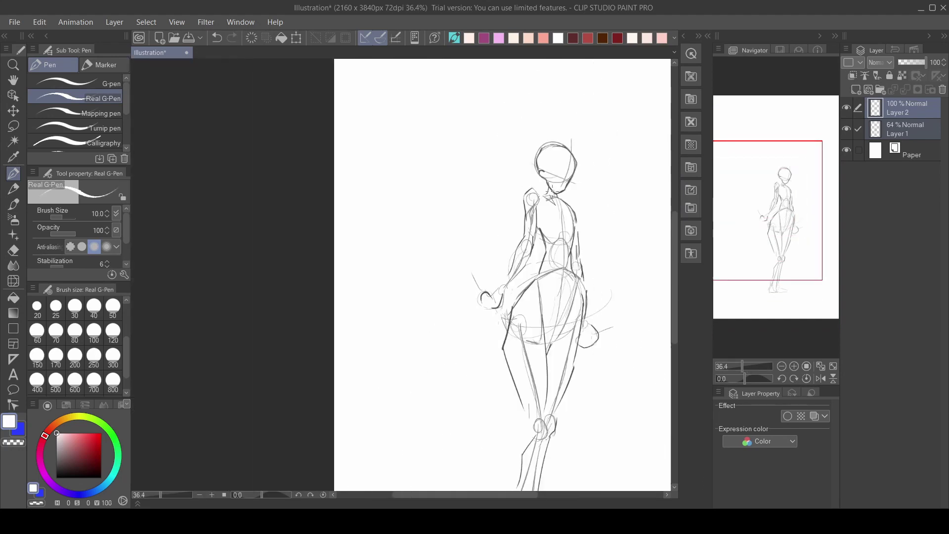
# Add a new layer beneath the two sketch layers and set its opacity to 57%
pyautogui.scroll(2, 624, 131)
pyautogui.hotkey('ctrl', 'shift', 'n')
pyautogui.moveTo(624, 131); pyautogui.dragTo(604, 204)
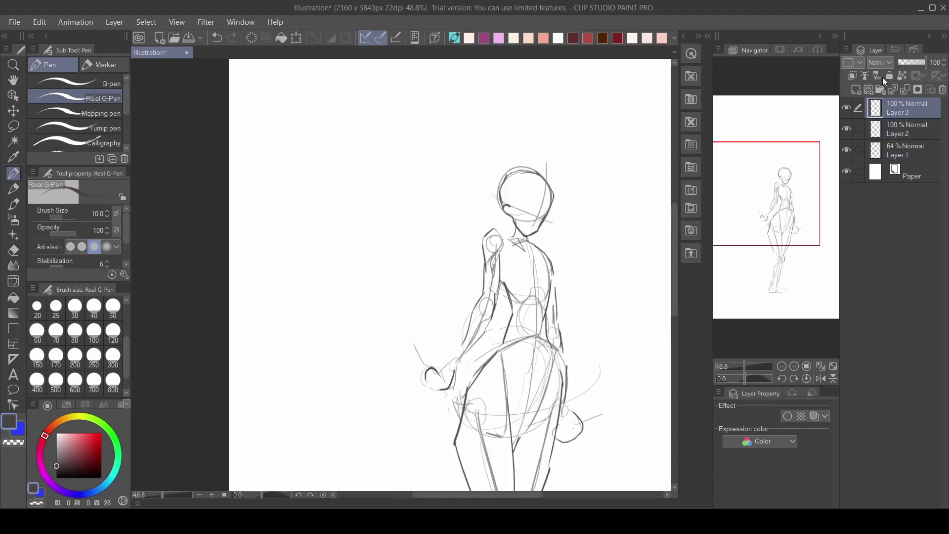
pyautogui.moveTo(895, 153); pyautogui.dragTo(896, 159)
pyautogui.scroll(2, 545, 185)
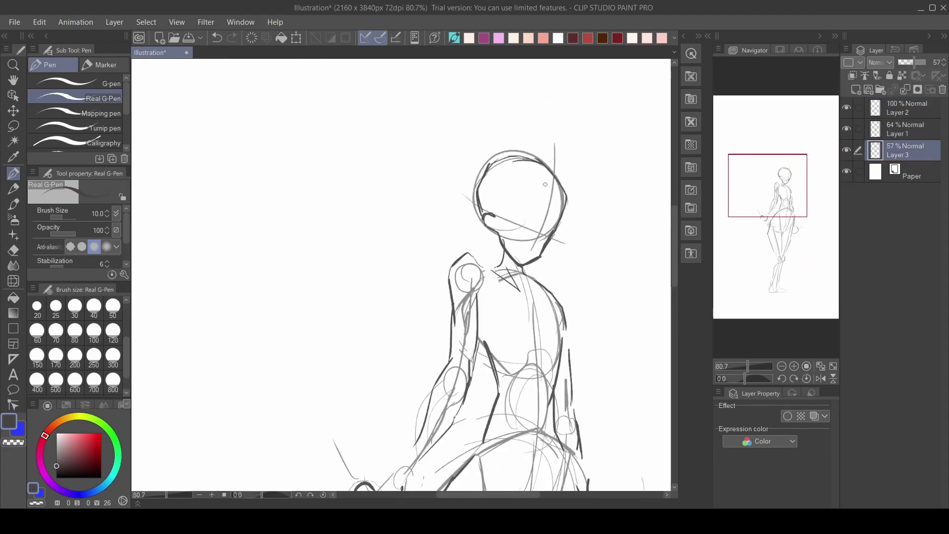
pyautogui.moveTo(564, 209); pyautogui.dragTo(530, 271)
pyautogui.moveTo(531, 150)
pyautogui.mouseDown()
pyautogui.moveTo(466, 180)
pyautogui.moveTo(465, 257)
pyautogui.mouseUp()
pyautogui.moveTo(454, 202)
pyautogui.mouseDown()
pyautogui.moveTo(530, 141)
pyautogui.moveTo(567, 200)
pyautogui.mouseUp()
pyautogui.scroll(-2, 531, 181)
pyautogui.hotkey('ctrl', 'z')
pyautogui.hotkey('ctrl', 'z')
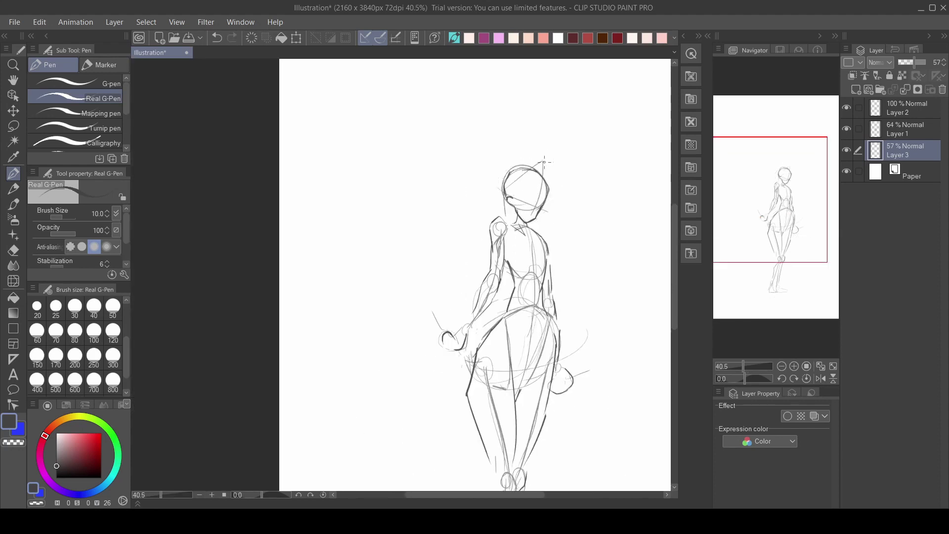
pyautogui.hotkey('ctrl', 'z')
# Sketch a loose angular hair outline around the head, from above the left shoulder over the crown to the right jaw
pyautogui.moveTo(500, 217)
pyautogui.mouseDown()
pyautogui.moveTo(493, 197)
pyautogui.moveTo(541, 173)
pyautogui.mouseUp()
pyautogui.moveTo(542, 171); pyautogui.dragTo(542, 228)
pyautogui.moveTo(561, 190); pyautogui.dragTo(541, 229)
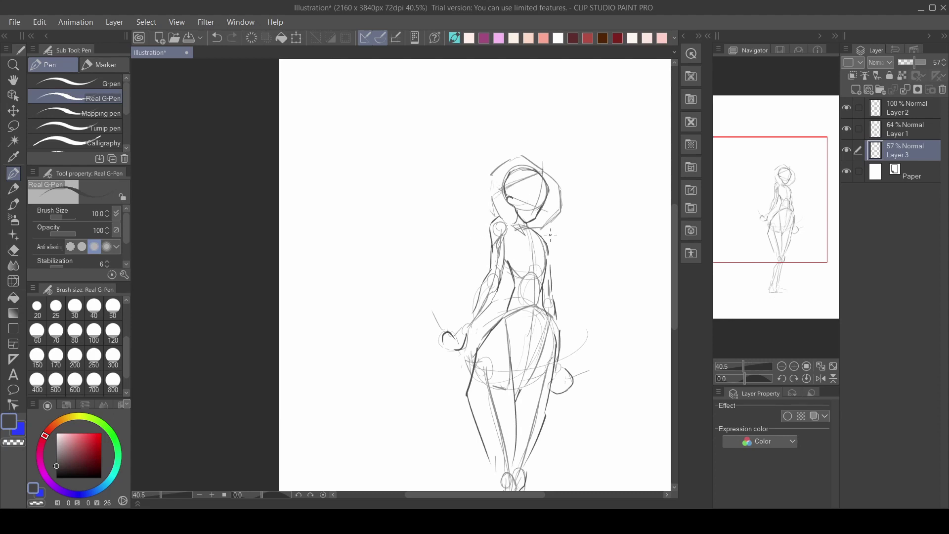
pyautogui.scroll(4, 550, 234)
pyautogui.moveTo(545, 136); pyautogui.dragTo(529, 229)
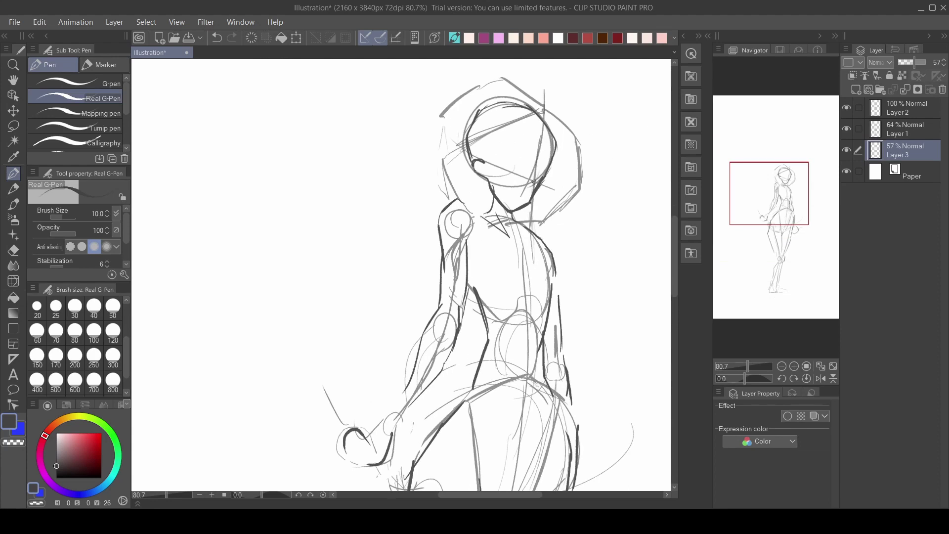
pyautogui.hotkey('ctrl', 'z')
pyautogui.hotkey('ctrl', 'z')
# Sketch a V-shaped fringe across the face and a long strand falling beside its right side, ending in a curved tip over the chest
pyautogui.moveTo(546, 149)
pyautogui.mouseDown()
pyautogui.moveTo(534, 227)
pyautogui.moveTo(534, 181)
pyautogui.mouseUp()
pyautogui.moveTo(553, 118); pyautogui.dragTo(539, 278)
pyautogui.moveTo(484, 151); pyautogui.dragTo(503, 171)
pyautogui.moveTo(496, 168); pyautogui.dragTo(543, 145)
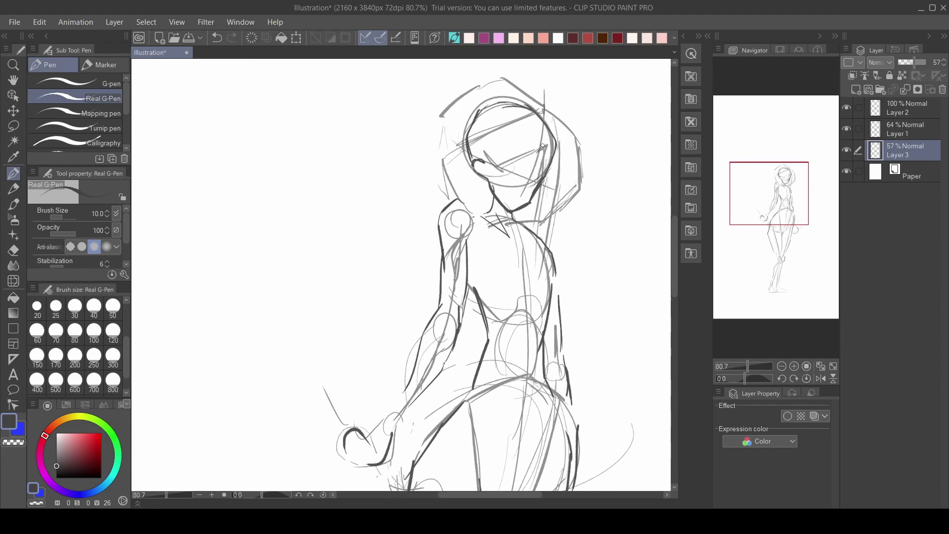
pyautogui.moveTo(535, 276); pyautogui.dragTo(586, 255)
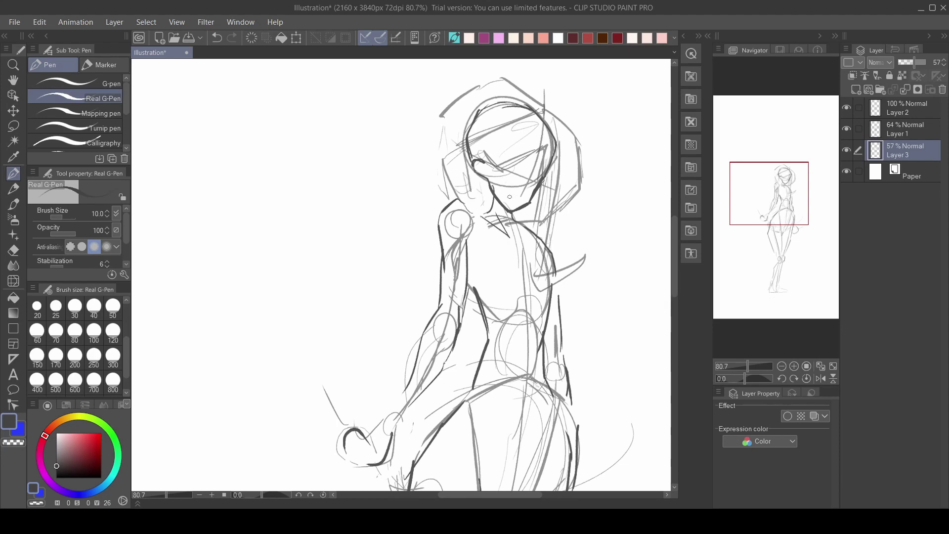
# Sketch angular panel lines and light hatching on the left lower leg to suggest a mechanical peg
pyautogui.scroll(-2, 514, 194)
pyautogui.moveTo(508, 470)
pyautogui.mouseDown()
pyautogui.moveTo(496, 341)
pyautogui.moveTo(501, 190)
pyautogui.moveTo(471, 239)
pyautogui.mouseUp()
pyautogui.scroll(1, 500, 190)
pyautogui.moveTo(475, 232); pyautogui.dragTo(465, 297)
pyautogui.moveTo(517, 191); pyautogui.dragTo(474, 306)
pyautogui.moveTo(501, 198); pyautogui.dragTo(478, 240)
pyautogui.scroll(-1, 490, 275)
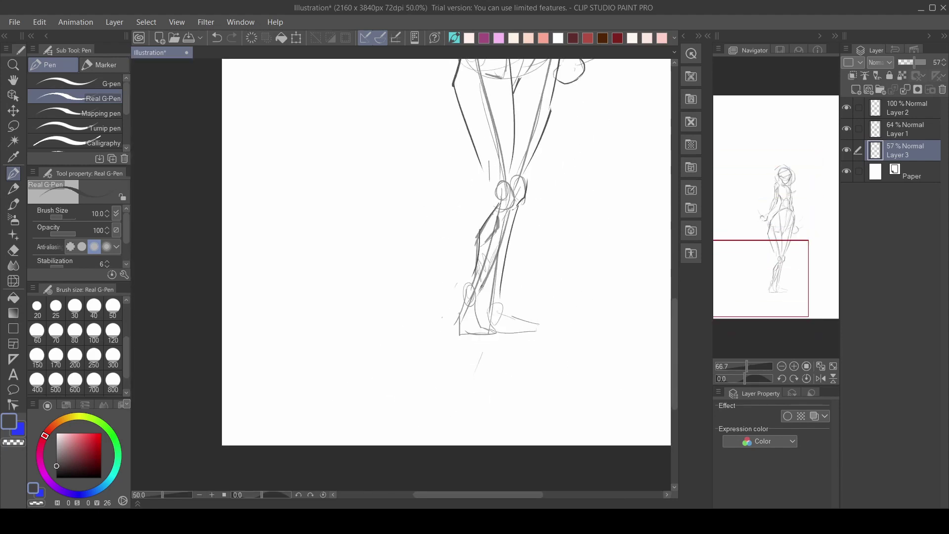
# Handwrite the note "robo peg" beside the left lower leg with an arrow pointing to it
pyautogui.moveTo(490, 275); pyautogui.dragTo(522, 331)
pyautogui.moveTo(474, 288); pyautogui.dragTo(498, 305)
pyautogui.moveTo(446, 266); pyautogui.dragTo(451, 270)
pyautogui.moveTo(465, 256); pyautogui.dragTo(475, 355)
pyautogui.scroll(-4, 508, 290)
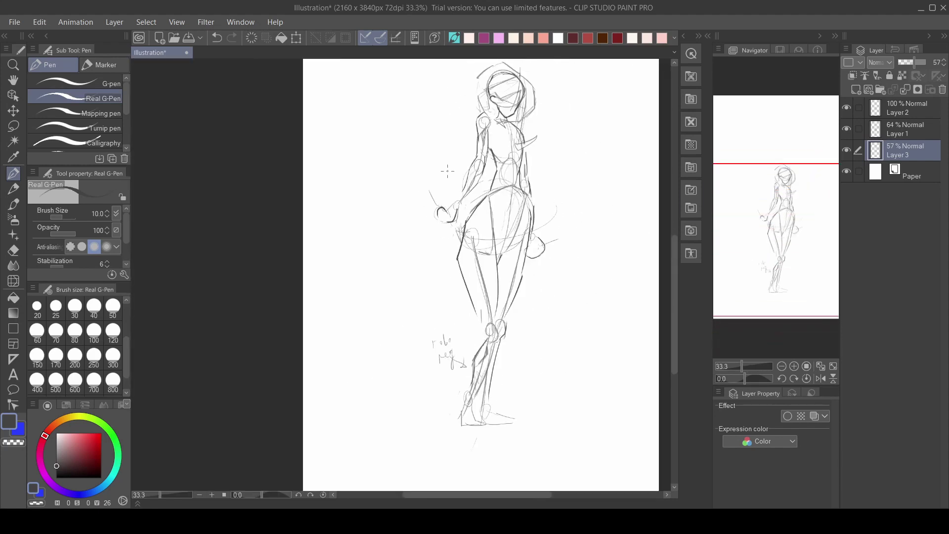
# Sketch a bent shaft rising from the left hand and ending in a short hooked tip
pyautogui.scroll(4, 429, 187)
pyautogui.moveTo(410, 176)
pyautogui.mouseDown()
pyautogui.moveTo(423, 128)
pyautogui.moveTo(436, 132)
pyautogui.mouseUp()
pyautogui.scroll(-4, 467, 296)
pyautogui.scroll(4, 459, 296)
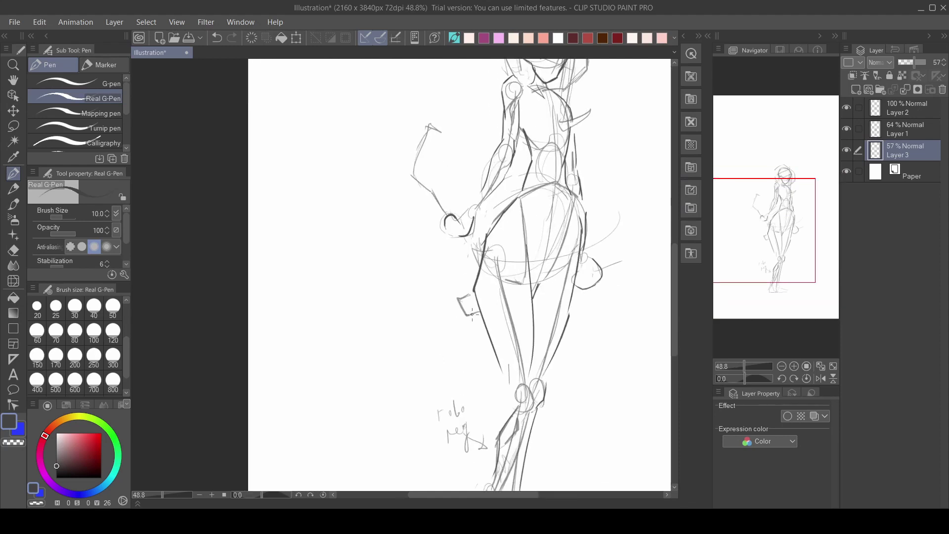
# Redraw the small squared end piece beside the left thigh and add a short stub of shaft below the left hand
pyautogui.hotkey('ctrl', 'z')
pyautogui.moveTo(480, 311); pyautogui.dragTo(467, 292)
pyautogui.moveTo(467, 239); pyautogui.dragTo(467, 256)
pyautogui.scroll(-3, 529, 242)
pyautogui.scroll(3, 477, 217)
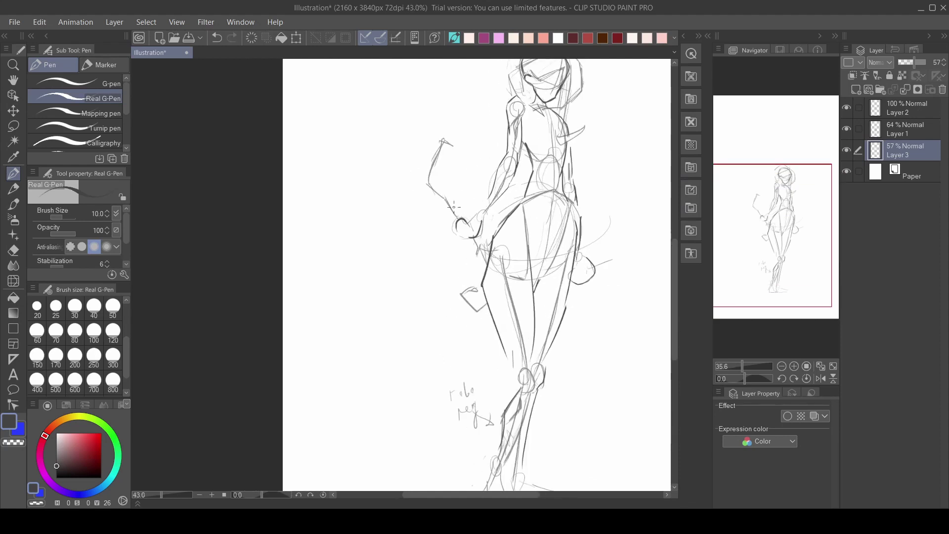
# Draw a small box at the end of the short line extending from the right hand
pyautogui.scroll(-3, 464, 232)
pyautogui.scroll(3, 626, 277)
pyautogui.moveTo(573, 280); pyautogui.dragTo(575, 290)
pyautogui.scroll(-3, 625, 256)
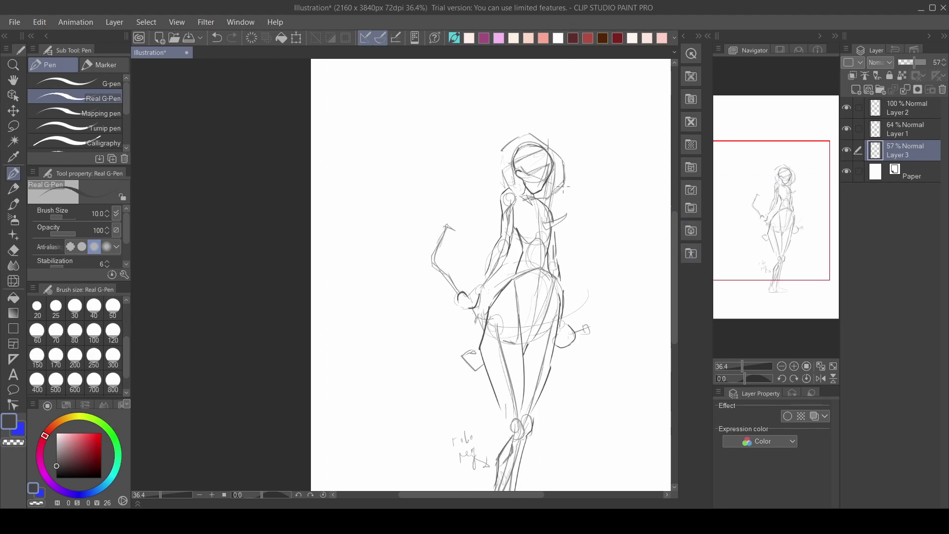
pyautogui.scroll(3, 592, 199)
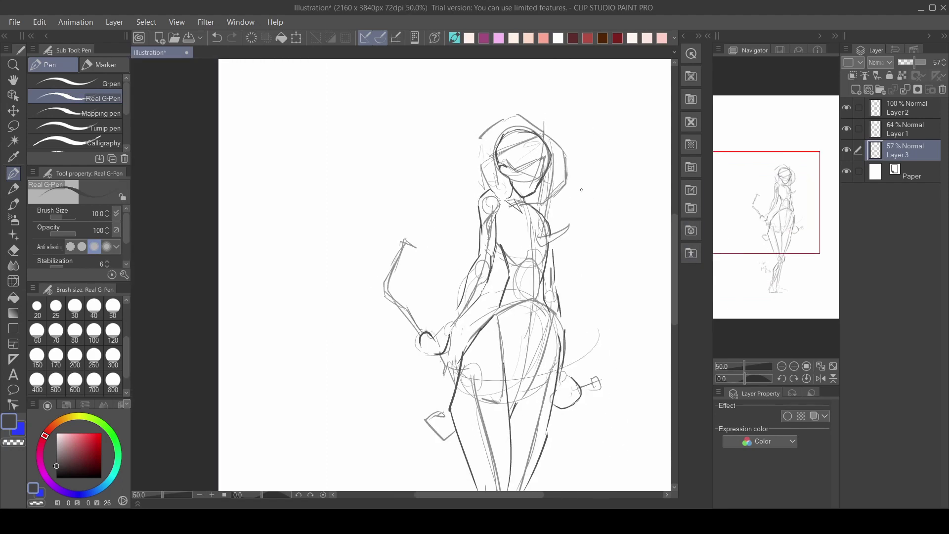
pyautogui.scroll(1, 537, 128)
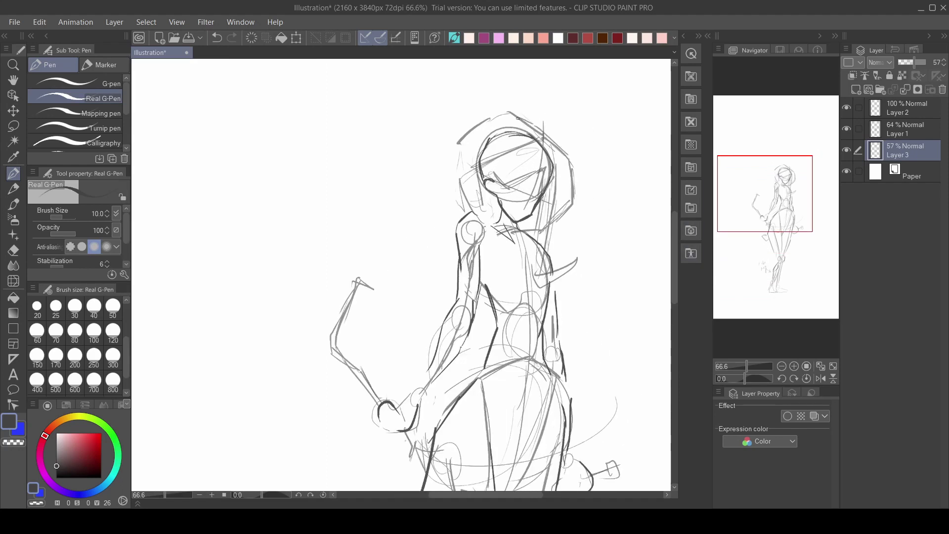
# Toggle the visibility of Layer 1 to examine the figure without its construction lines
pyautogui.scroll(-4, 538, 148)
pyautogui.click(846, 129)
pyautogui.click(846, 129)
pyautogui.click(845, 128)
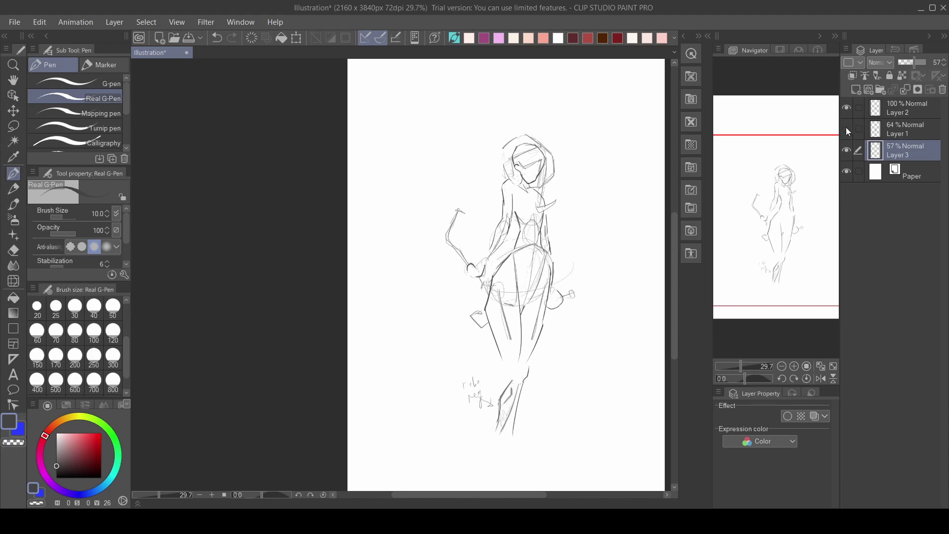
pyautogui.click(846, 128)
pyautogui.scroll(2, 511, 242)
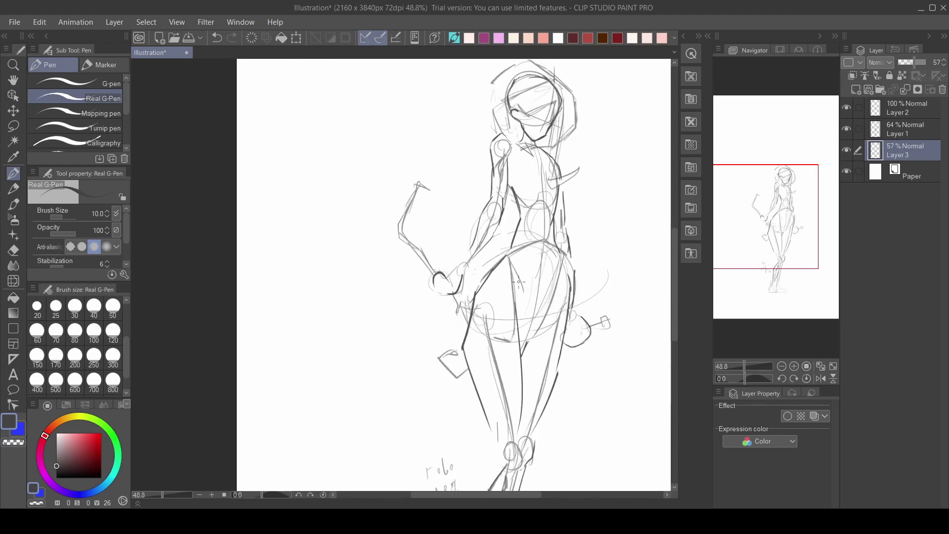
# Sketch a long skirt panel from the hips to the knees with a slanted hem, checking it with Layer 1 hidden
pyautogui.moveTo(514, 259); pyautogui.dragTo(524, 338)
pyautogui.moveTo(500, 328); pyautogui.dragTo(519, 441)
pyautogui.scroll(-2, 489, 381)
pyautogui.moveTo(539, 408); pyautogui.dragTo(504, 431)
pyautogui.moveTo(552, 286); pyautogui.dragTo(542, 396)
pyautogui.moveTo(550, 324); pyautogui.dragTo(538, 402)
pyautogui.click(846, 129)
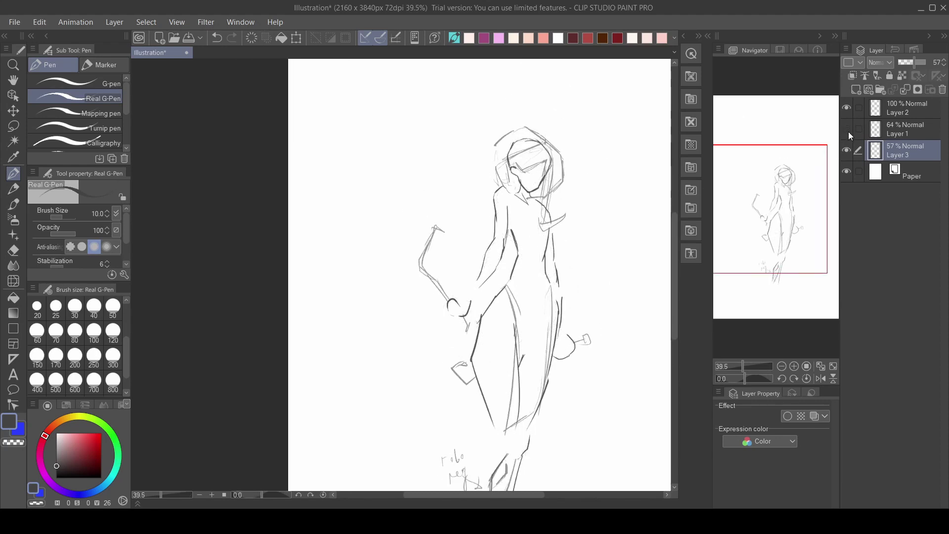
pyautogui.scroll(1, 492, 331)
pyautogui.click(846, 128)
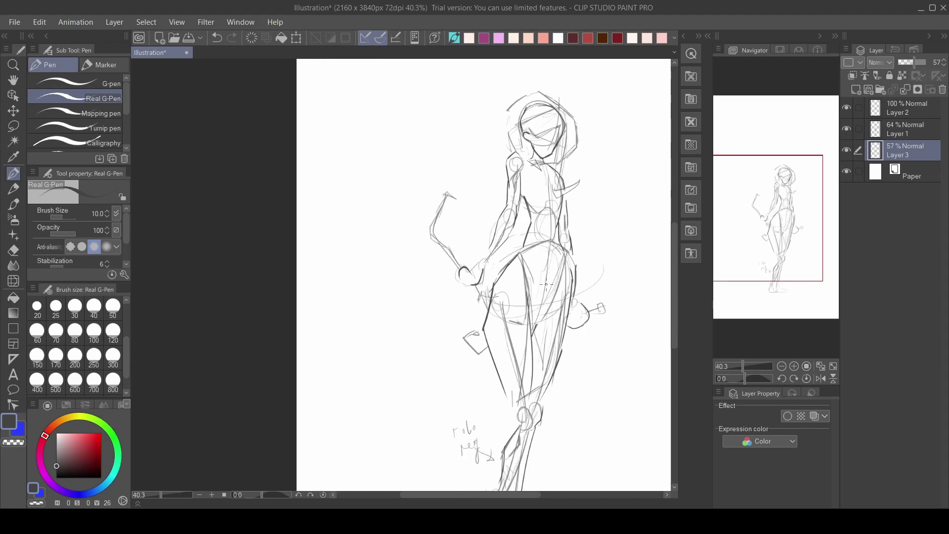
# Erase and redraw the skirt's left edge closer to the hip, add fold lines, and reinforce its right edge
pyautogui.scroll(2, 528, 260)
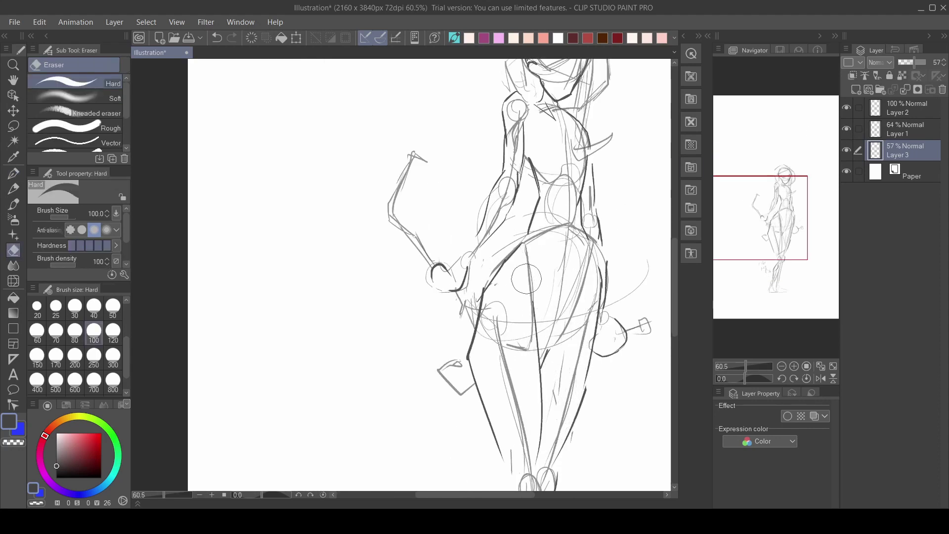
pyautogui.scroll(-1, 513, 346)
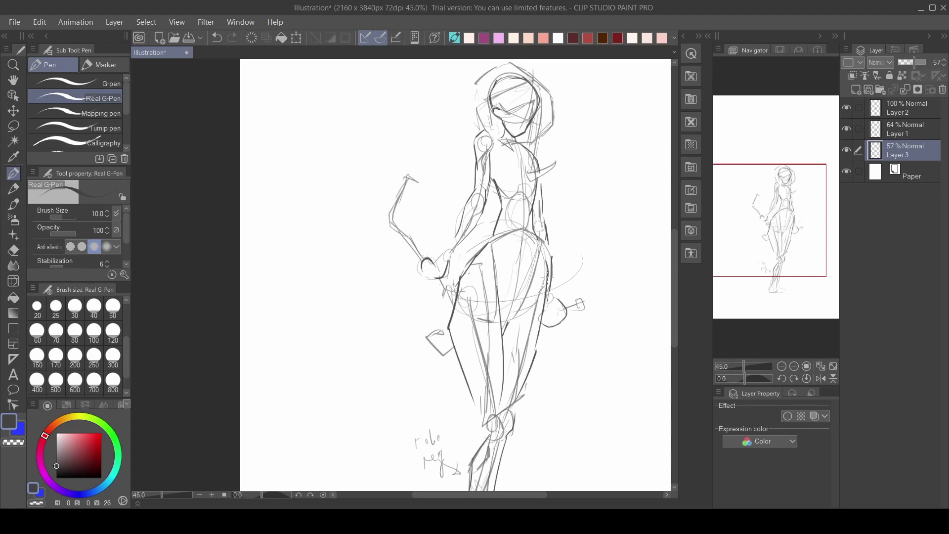
pyautogui.moveTo(546, 298)
pyautogui.mouseDown()
pyautogui.moveTo(526, 405)
pyautogui.moveTo(533, 374)
pyautogui.mouseUp()
pyautogui.click(847, 129)
pyautogui.click(847, 130)
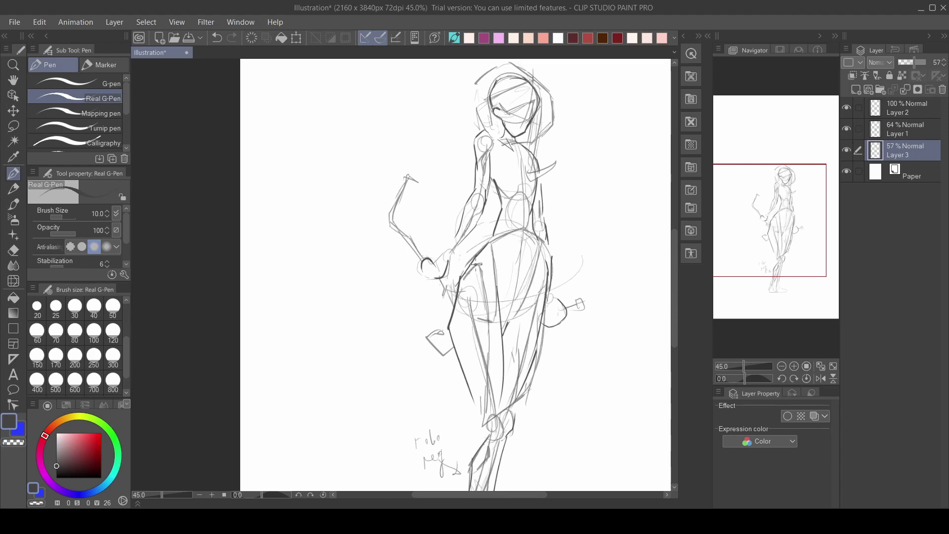
# Raise the opacity of Layer 3 to 77% and hide the construction sketch on Layer 1
pyautogui.scroll(-2, 506, 298)
pyautogui.moveTo(914, 63); pyautogui.dragTo(920, 62)
pyautogui.scroll(2, 534, 301)
pyautogui.click(847, 129)
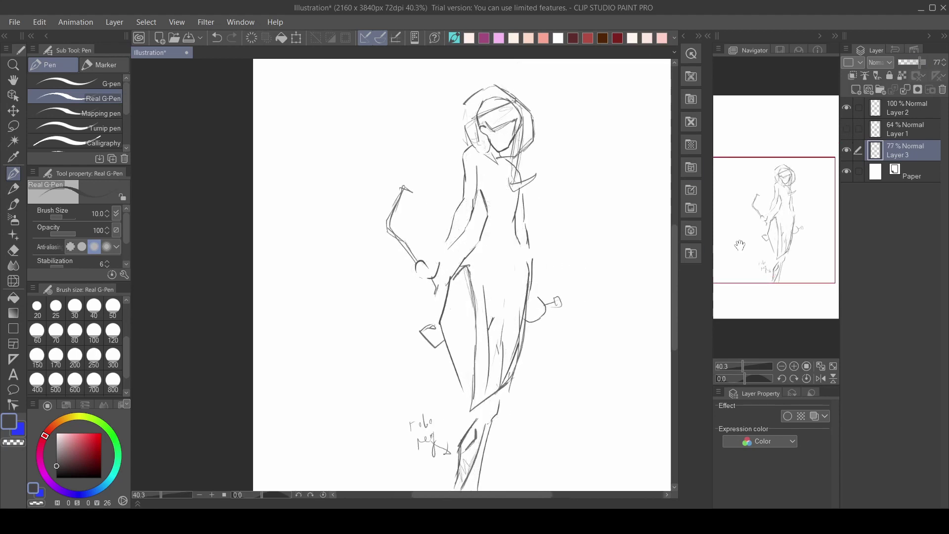
pyautogui.moveTo(740, 246); pyautogui.dragTo(725, 248)
# Erase the inner thigh lines that overlap the skirt on Layer 2
pyautogui.click(897, 101)
pyautogui.press('e')
pyautogui.moveTo(540, 340); pyautogui.dragTo(530, 282)
pyautogui.scroll(-2, 547, 289)
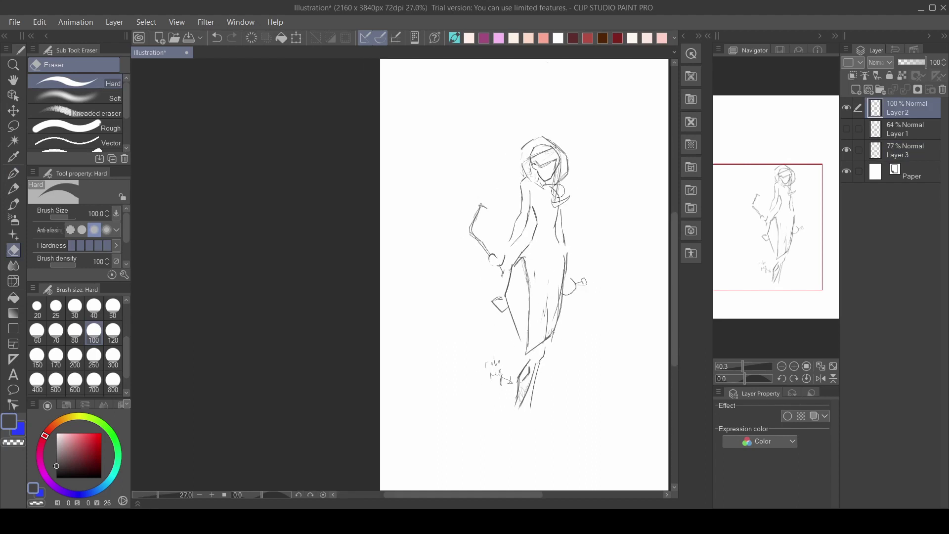
pyautogui.scroll(-1, 557, 191)
# Draw a curved line across the chest and rework the torso's right contour below the hair tip with the eraser and pen
pyautogui.press('p')
pyautogui.scroll(3, 561, 207)
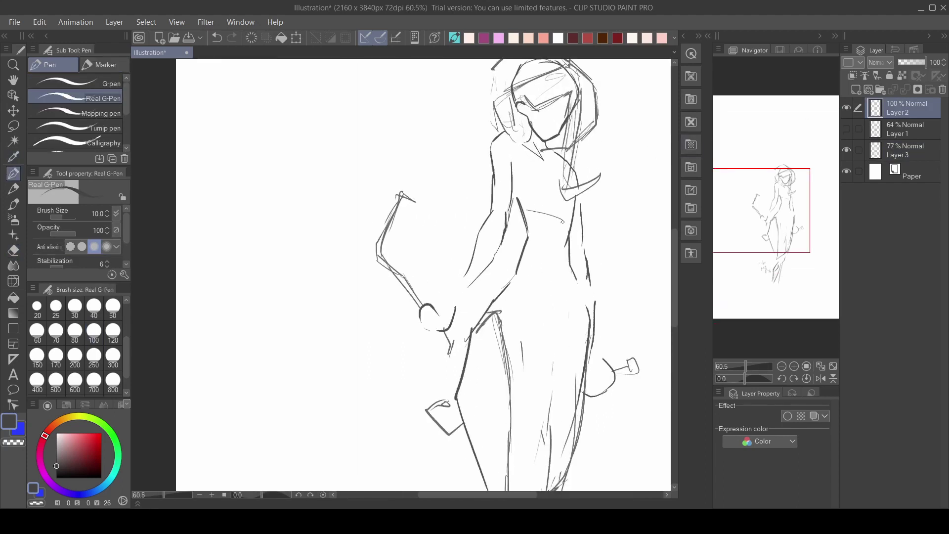
pyautogui.press('e')
pyautogui.scroll(-1, 573, 212)
pyautogui.scroll(1, 462, 178)
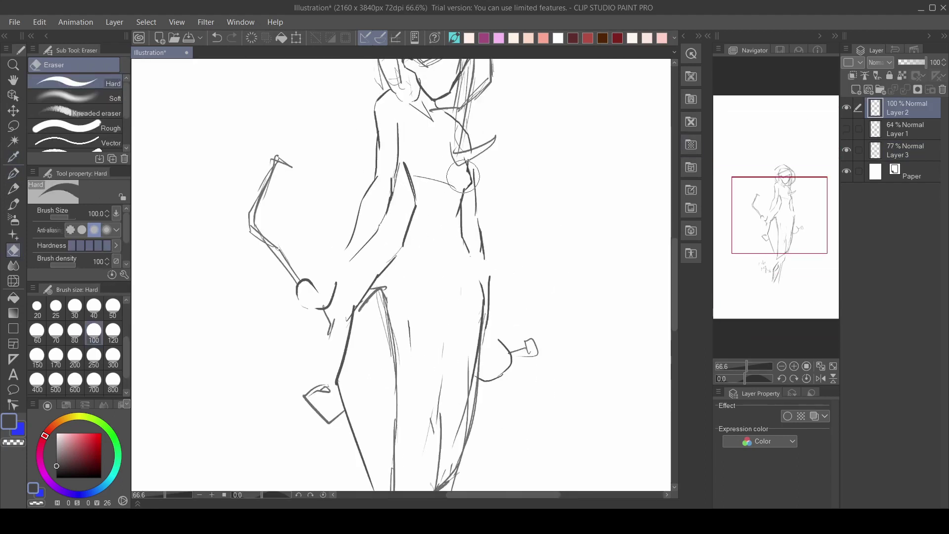
pyautogui.press('p')
pyautogui.scroll(1, 469, 173)
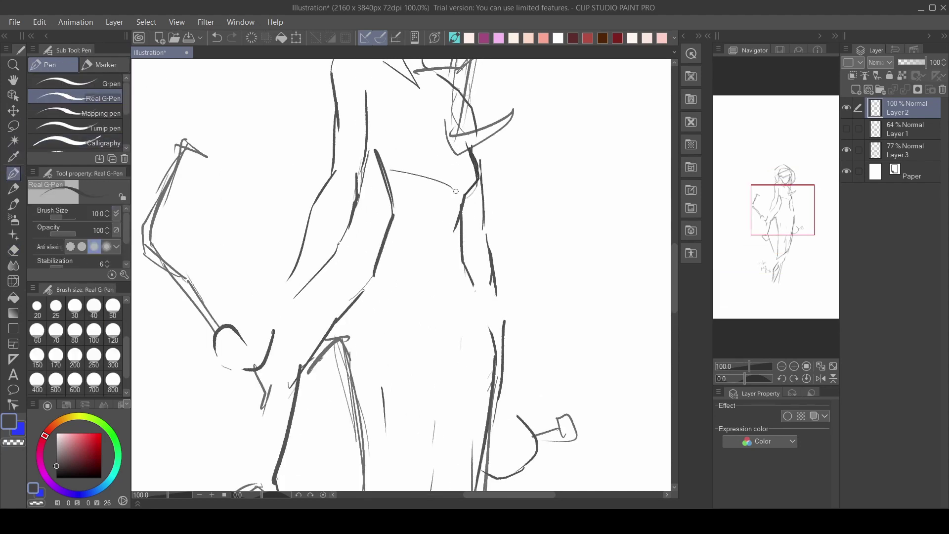
pyautogui.scroll(-2, 445, 163)
pyautogui.scroll(-2, 410, 157)
pyautogui.press('e')
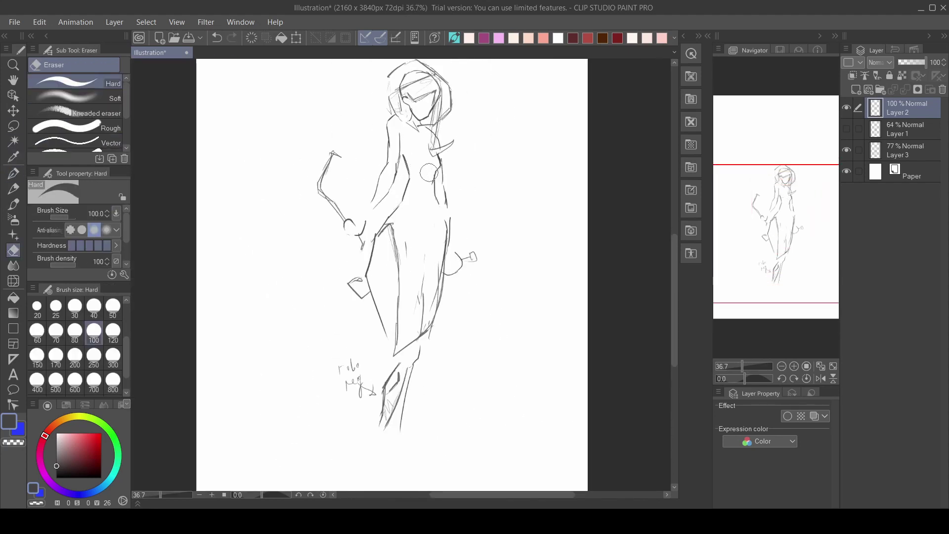
pyautogui.press('p')
# Outline the left ankle and foot below the mechanical lower leg on Layer 2
pyautogui.scroll(-6, 405, 188)
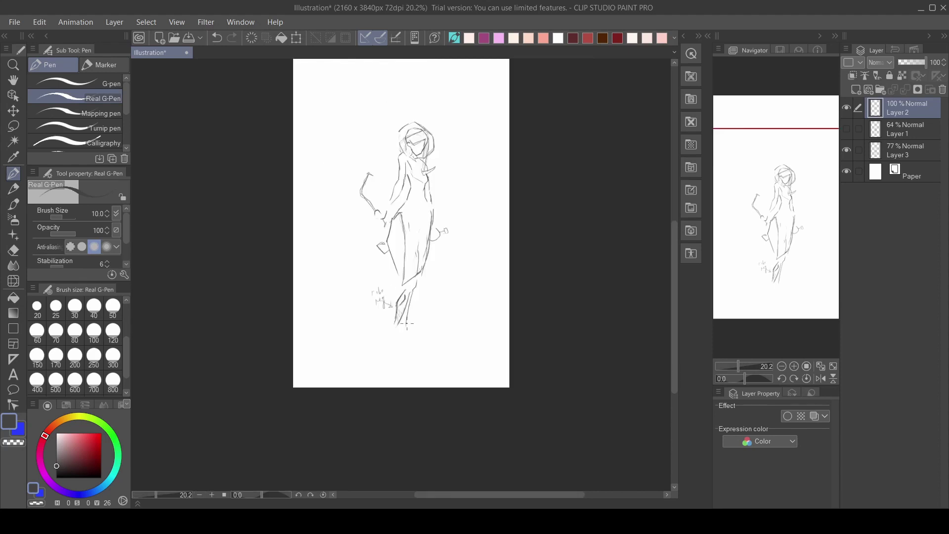
pyautogui.scroll(7, 395, 328)
pyautogui.moveTo(389, 323); pyautogui.dragTo(376, 352)
pyautogui.scroll(-5, 394, 330)
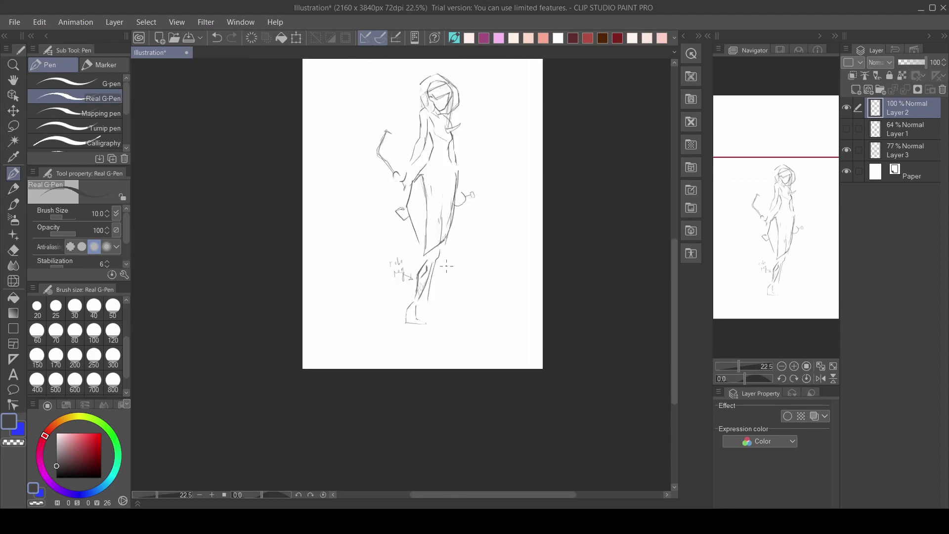
# Outline the right ankle and flared foot and add a jagged spike at the back of the left calf
pyautogui.scroll(6, 368, 395)
pyautogui.scroll(-1, 405, 345)
pyautogui.moveTo(436, 314)
pyautogui.mouseDown()
pyautogui.moveTo(465, 350)
pyautogui.moveTo(420, 310)
pyautogui.mouseUp()
pyautogui.scroll(-3, 420, 311)
pyautogui.scroll(-4, 441, 293)
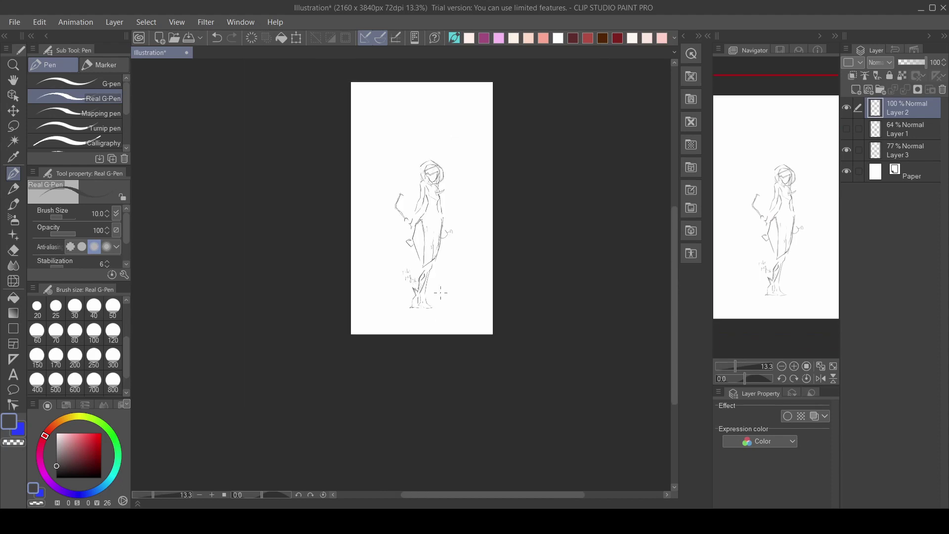
pyautogui.scroll(5, 569, 254)
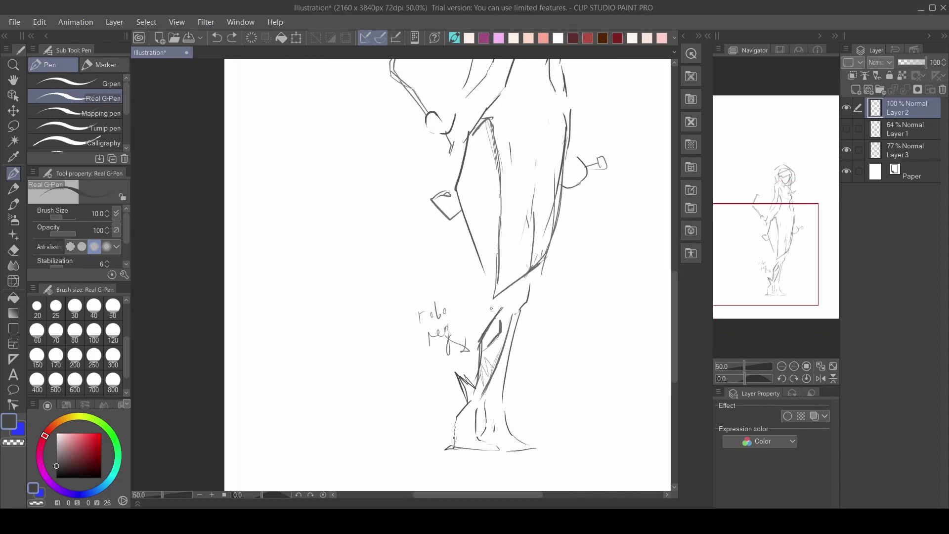
# Move Layer 3 above Layer 2 and merge the two layers
pyautogui.scroll(-3, 519, 212)
pyautogui.moveTo(904, 150); pyautogui.dragTo(907, 96)
pyautogui.click(906, 93)
# Erase the head circle's lines inside the hair and darken the upper outline of the hair
pyautogui.scroll(4, 536, 211)
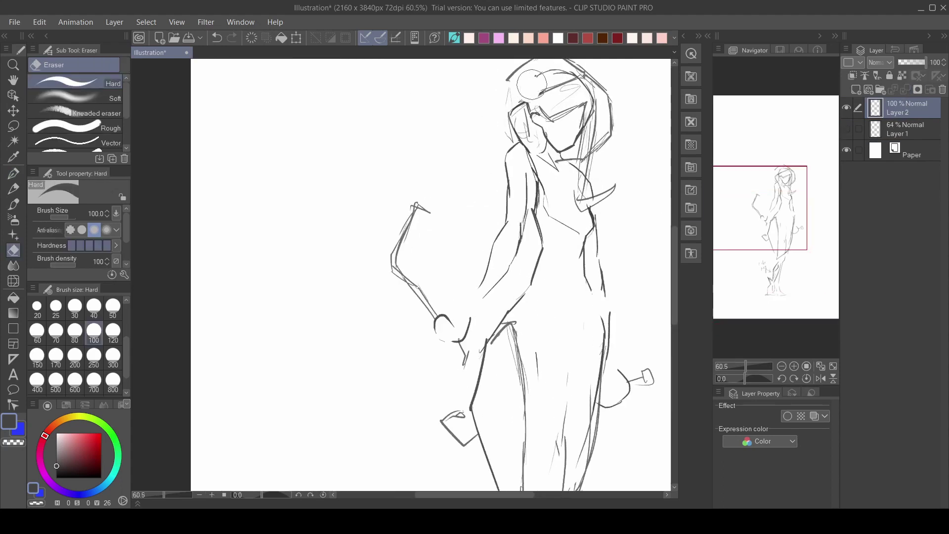
pyautogui.moveTo(529, 102)
pyautogui.mouseDown()
pyautogui.moveTo(488, 193)
pyautogui.moveTo(525, 178)
pyautogui.mouseUp()
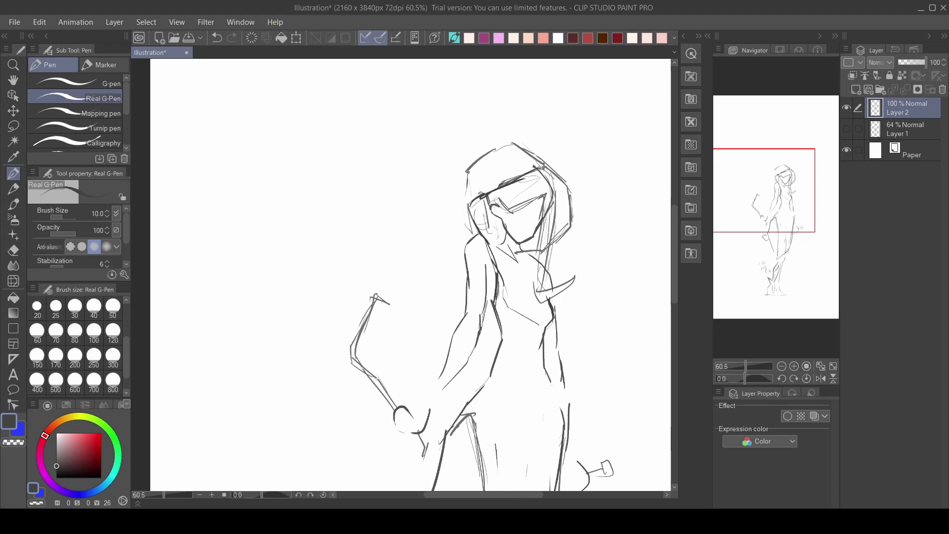
pyautogui.moveTo(466, 172); pyautogui.dragTo(512, 145)
pyautogui.moveTo(512, 144)
pyautogui.mouseDown()
pyautogui.moveTo(545, 167)
pyautogui.moveTo(558, 221)
pyautogui.mouseUp()
pyautogui.hotkey('ctrl', 'z')
pyautogui.click(13, 250)
pyautogui.click(14, 174)
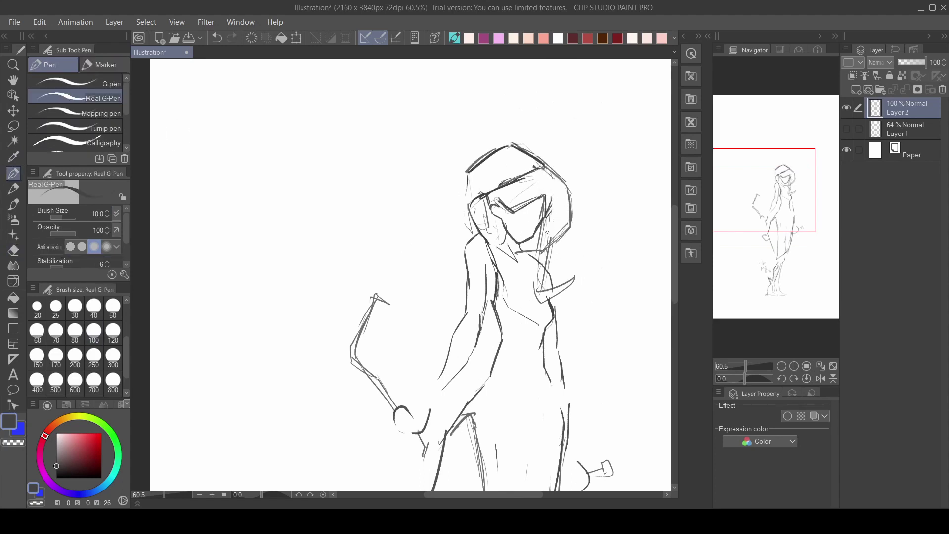
# Rework the fringe and the hair strand along the right side of the face with darker strokes
pyautogui.moveTo(547, 174); pyautogui.dragTo(546, 231)
pyautogui.hotkey('ctrl', 'z')
pyautogui.moveTo(541, 183); pyautogui.dragTo(530, 197)
pyautogui.scroll(-4, 540, 213)
pyautogui.scroll(4, 532, 225)
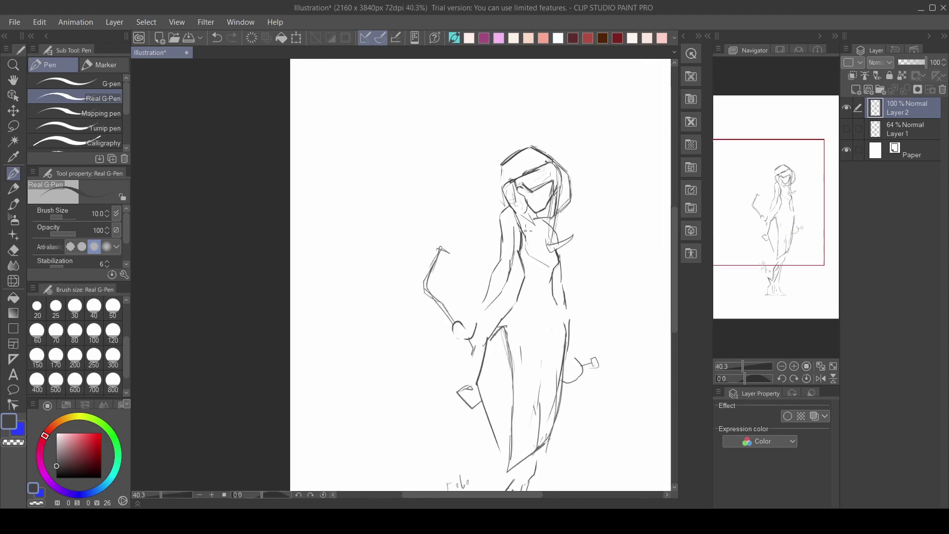
# Darken the upper-right outline of the hair with another stroke
pyautogui.moveTo(552, 140); pyautogui.dragTo(580, 168)
pyautogui.press('e')
pyautogui.press('p')
pyautogui.scroll(3, 529, 239)
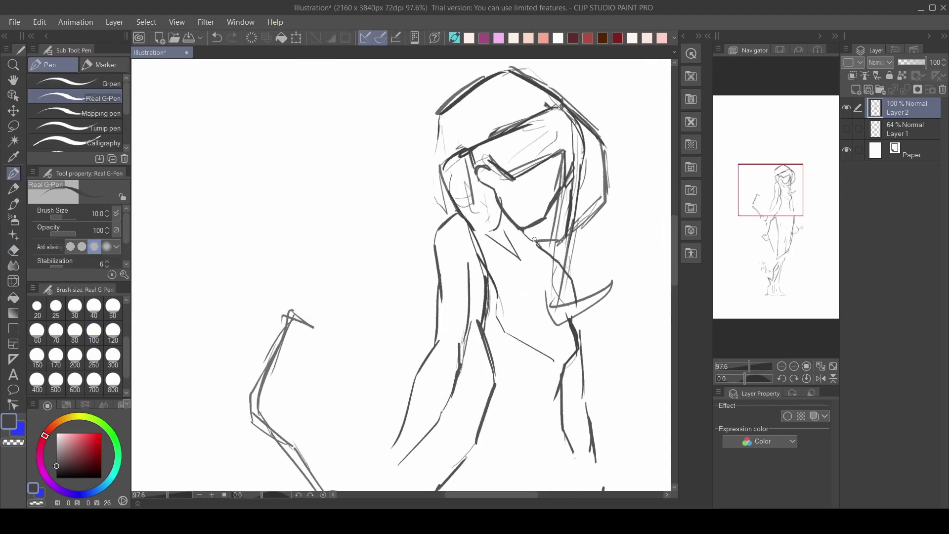
pyautogui.scroll(-5, 473, 233)
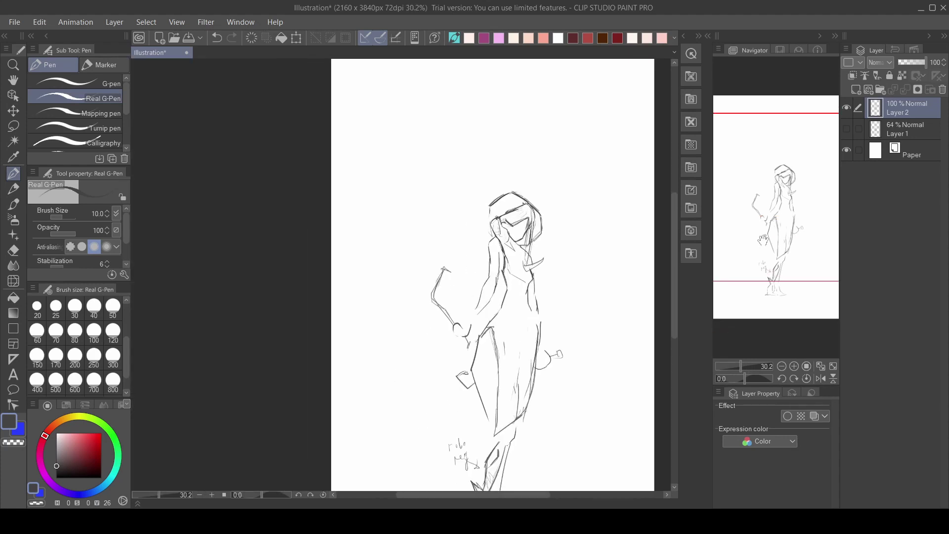
# Add a short line at the knee just below the skirt's hem
pyautogui.scroll(4, 579, 325)
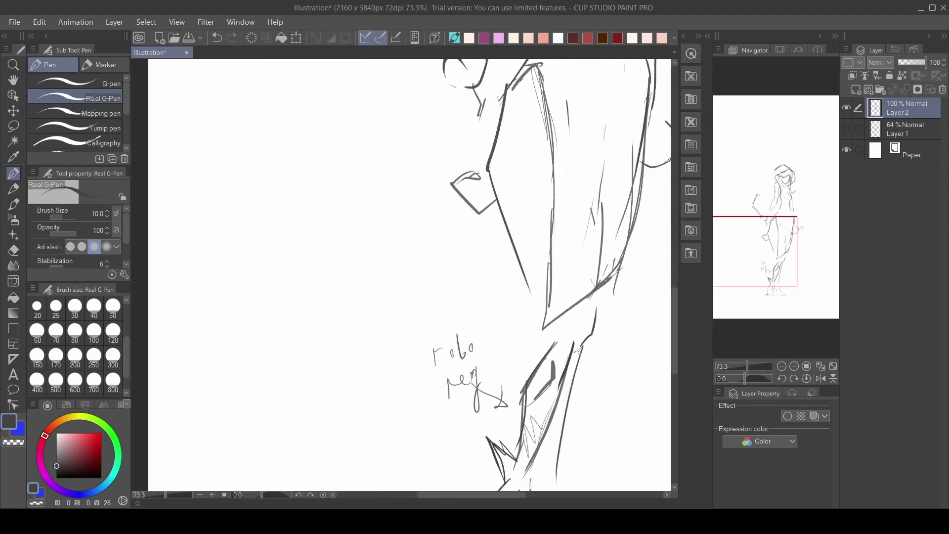
pyautogui.moveTo(574, 342); pyautogui.dragTo(582, 321)
pyautogui.scroll(-4, 583, 310)
# Extend the left arm's outer forearm line toward the wrist and add a short line under the chin
pyautogui.scroll(4, 568, 247)
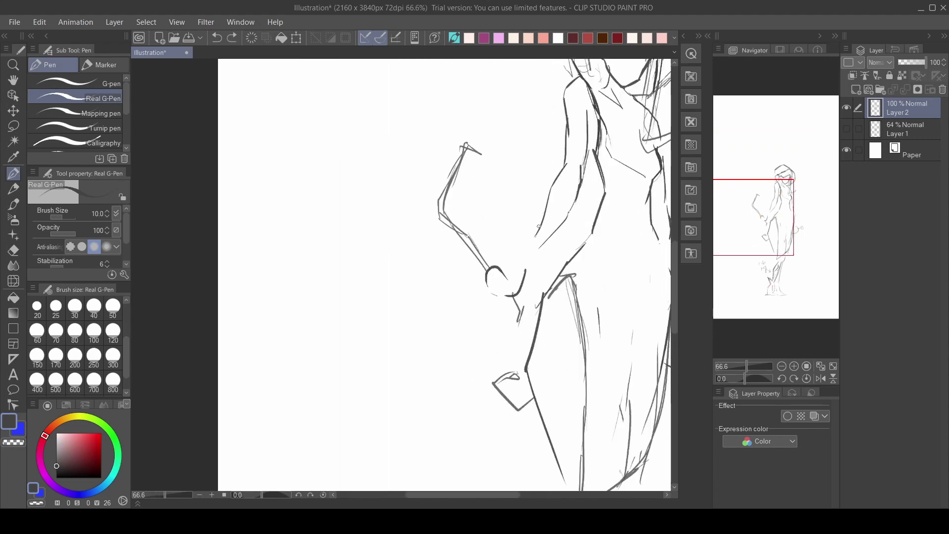
pyautogui.scroll(-4, 568, 237)
pyautogui.scroll(1, 566, 225)
pyautogui.scroll(3, 566, 226)
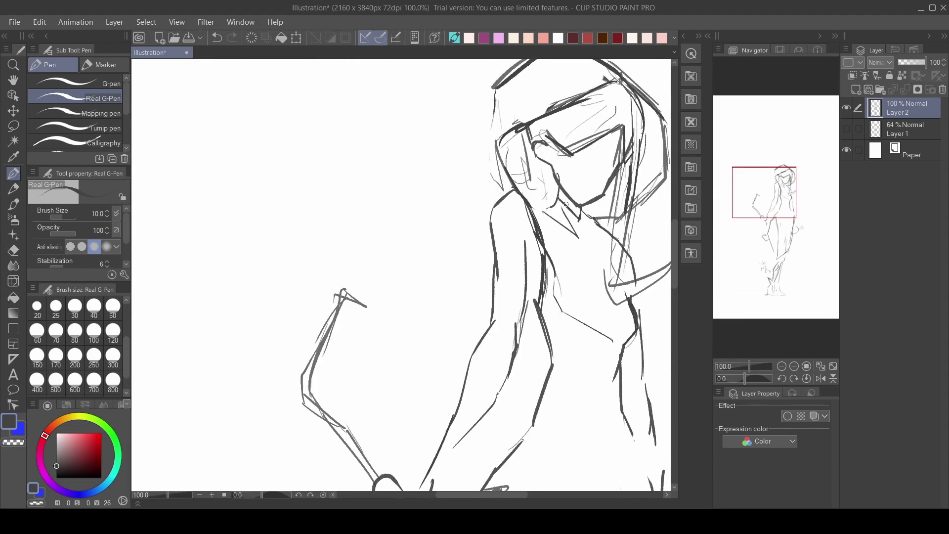
pyautogui.scroll(-5, 566, 204)
pyautogui.scroll(4, 575, 232)
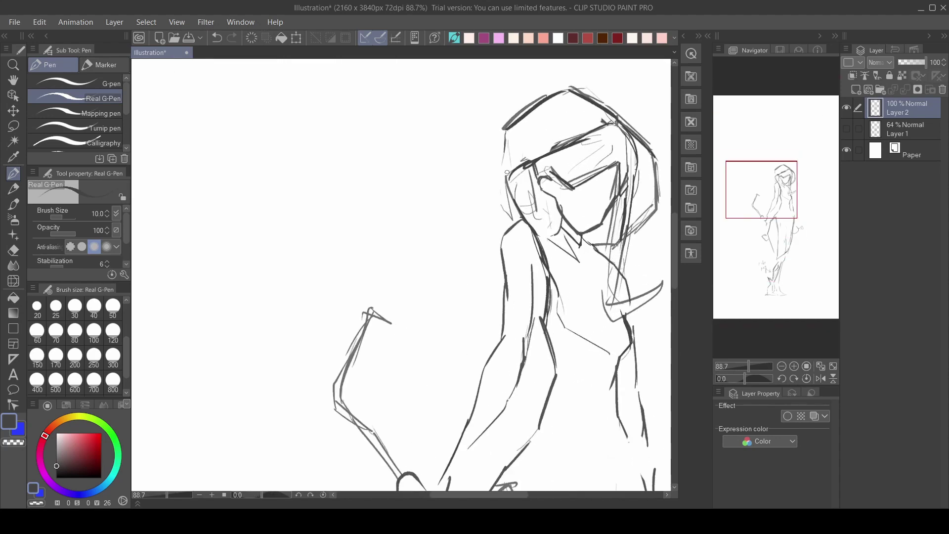
# Draw a slanted eye line on the right side of the face beneath the fringe
pyautogui.scroll(2, 506, 172)
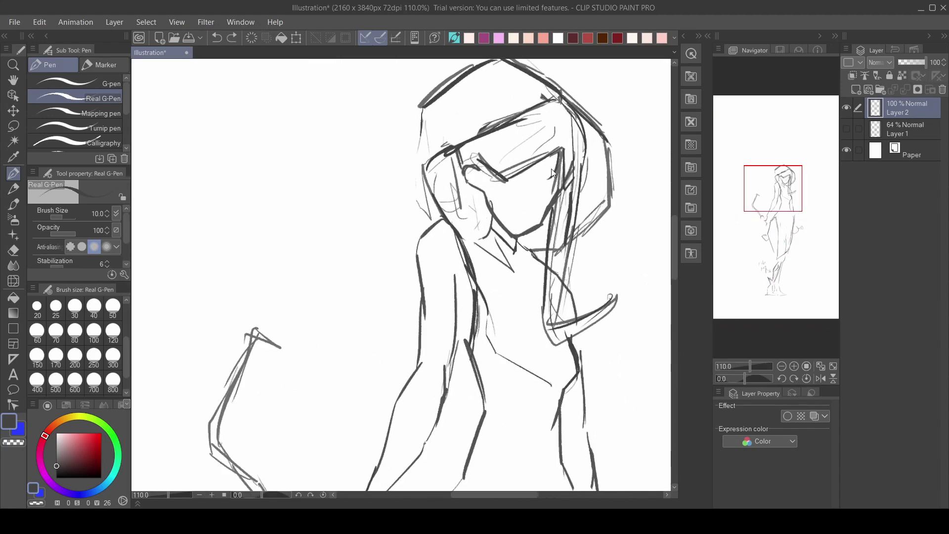
pyautogui.moveTo(551, 172); pyautogui.dragTo(523, 194)
pyautogui.scroll(-5, 563, 142)
pyautogui.scroll(4, 544, 158)
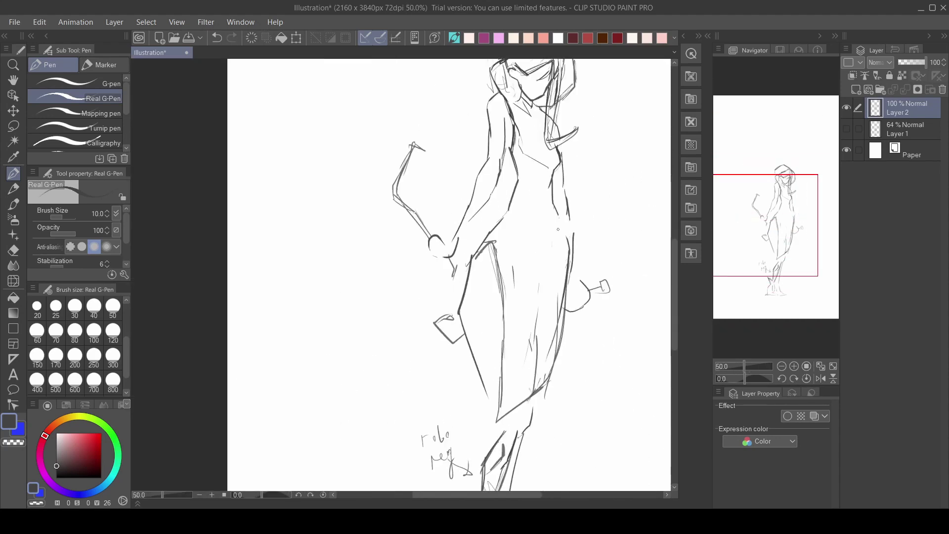
# Extend the right waist line down to the hip and draw a vertical line down the middle of the torso
pyautogui.press('e')
pyautogui.press('p')
pyautogui.scroll(-4, 537, 163)
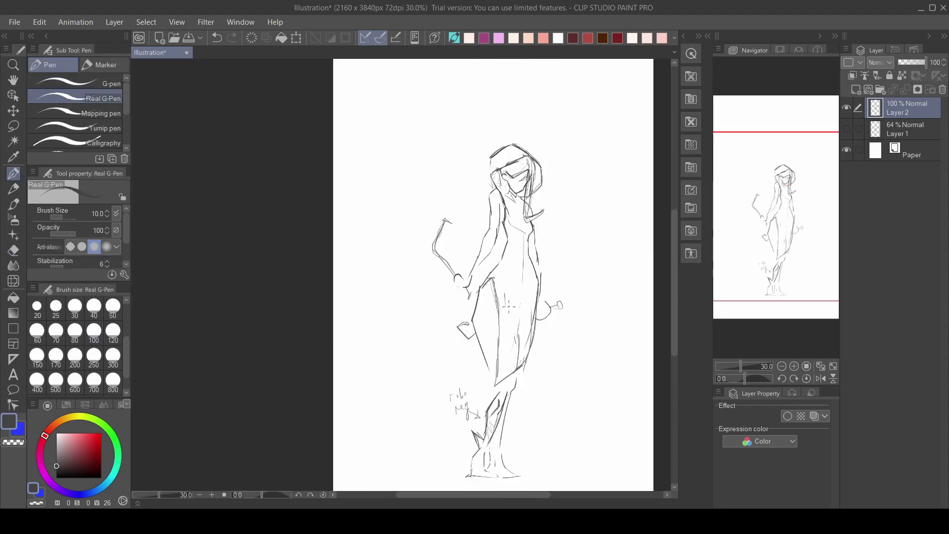
pyautogui.scroll(4, 541, 219)
pyautogui.scroll(-3, 541, 218)
pyautogui.scroll(3, 541, 247)
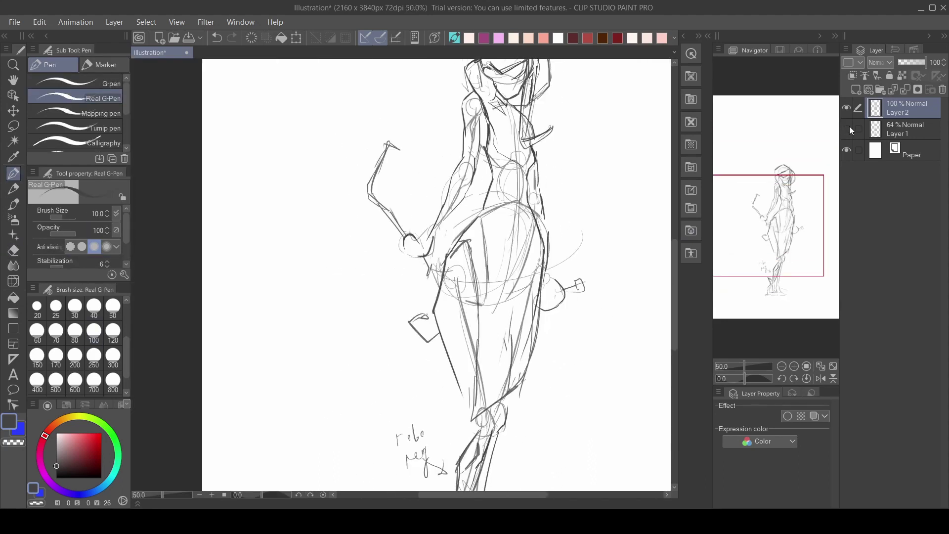
pyautogui.scroll(-4, 541, 301)
pyautogui.scroll(3, 540, 301)
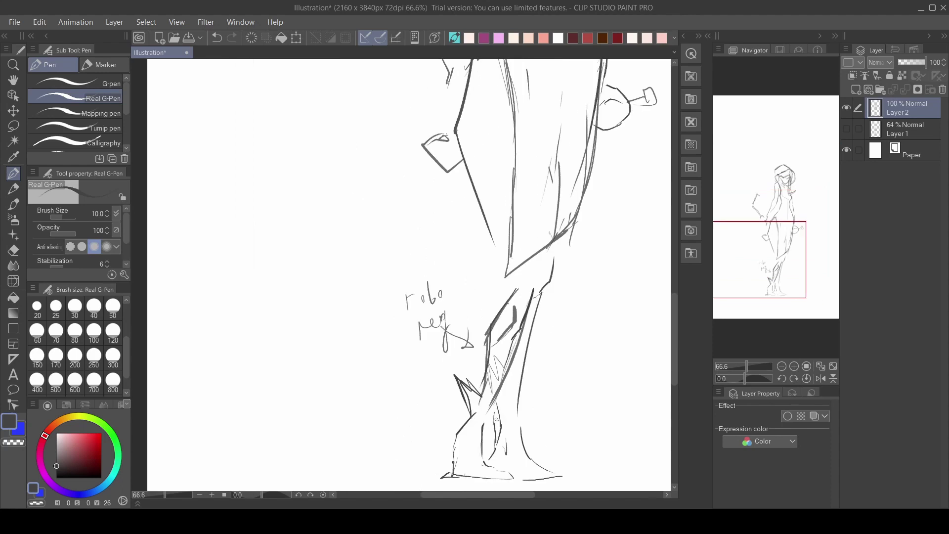
# Erase part of the line inside the robotic leg's ankle
pyautogui.press('e')
pyautogui.moveTo(496, 419); pyautogui.dragTo(497, 439)
pyautogui.press('i')
pyautogui.press('p')
# Add jagged, spiky strands to the top and right side of the hair
pyautogui.scroll(-3, 477, 400)
pyautogui.scroll(3, 513, 188)
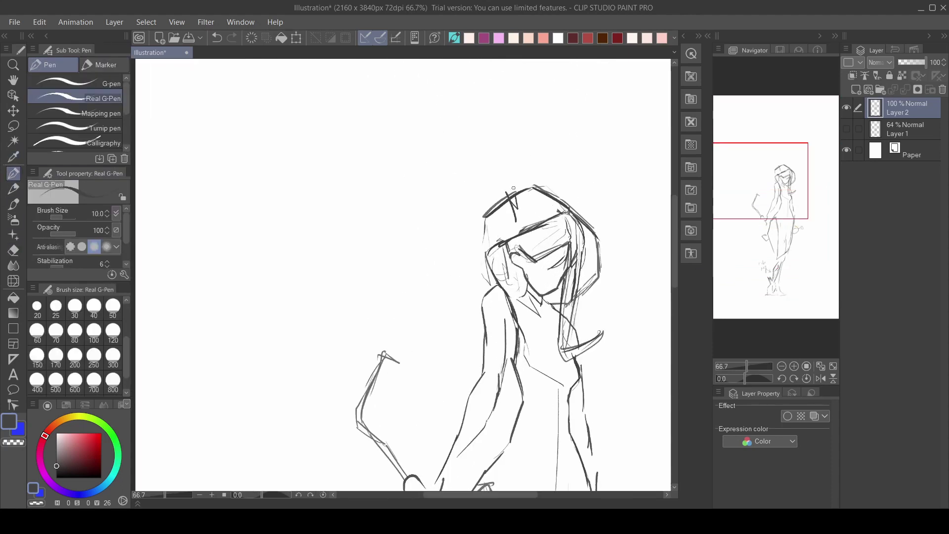
pyautogui.scroll(-2, 588, 219)
pyautogui.scroll(1, 561, 209)
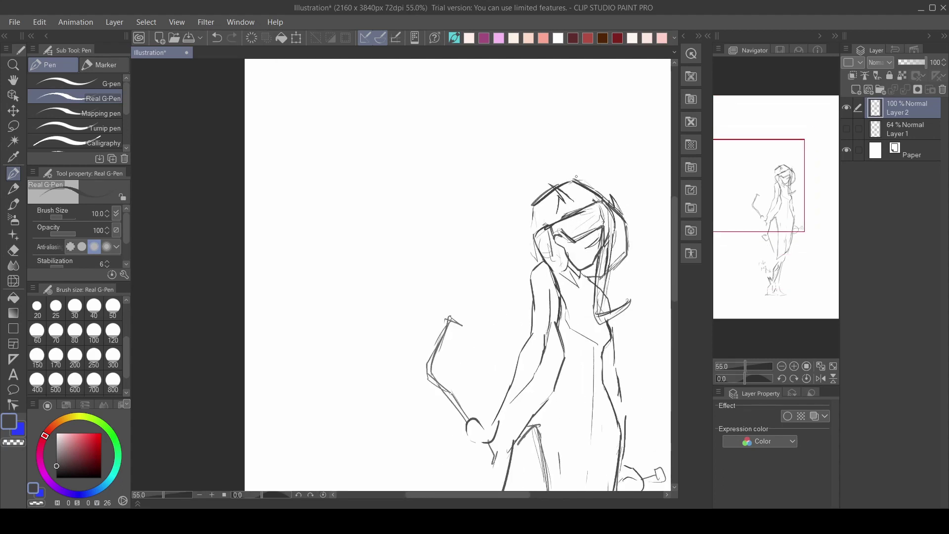
pyautogui.scroll(-5, 606, 185)
pyautogui.scroll(3, 612, 250)
# Darken the long edge of the skirt's slit and its slanted hem
pyautogui.moveTo(726, 263); pyautogui.dragTo(727, 282)
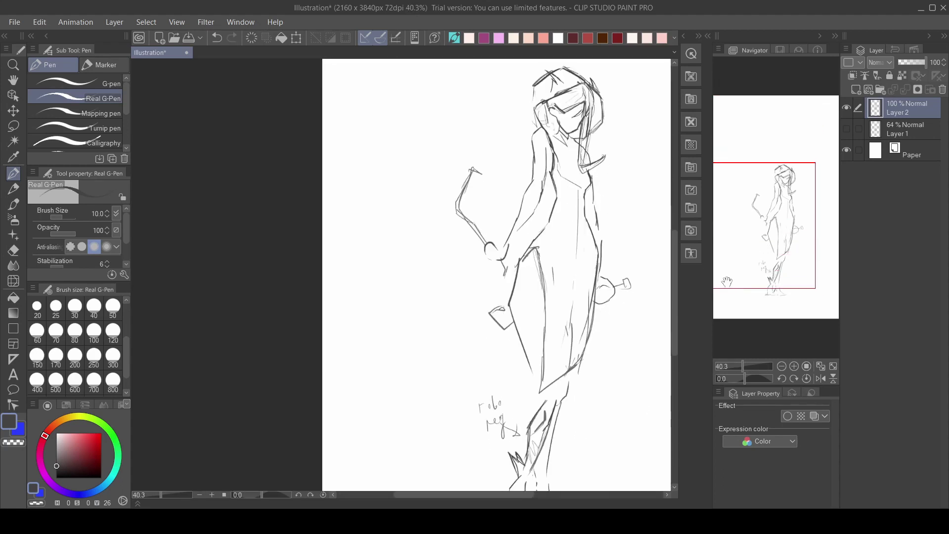
pyautogui.scroll(5, 569, 375)
pyautogui.scroll(-7, 541, 297)
pyautogui.moveTo(528, 227); pyautogui.dragTo(535, 342)
pyautogui.moveTo(533, 345); pyautogui.dragTo(568, 319)
pyautogui.scroll(5, 572, 297)
pyautogui.scroll(-4, 575, 290)
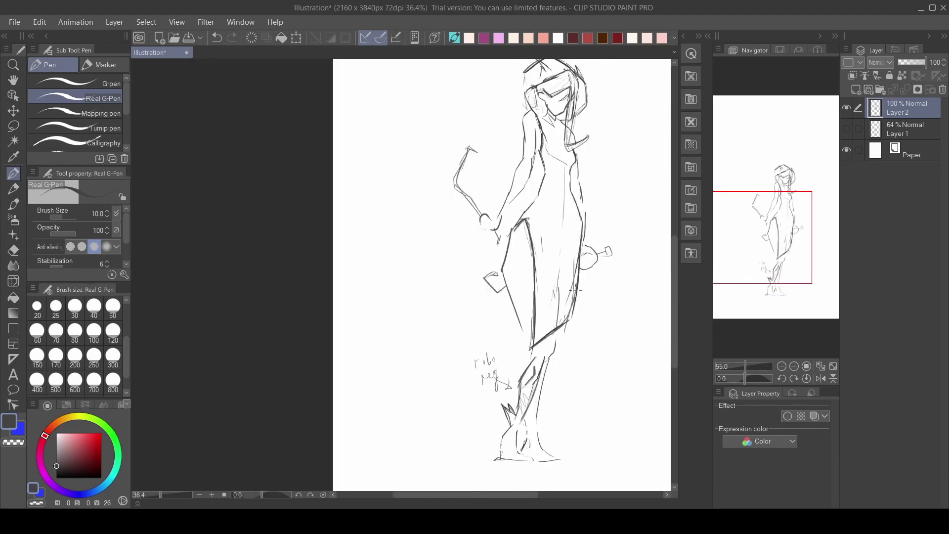
# Erase the curled line at the left edge of the face using the hard eraser at size 30
pyautogui.scroll(-2, 575, 290)
pyautogui.scroll(6, 603, 265)
pyautogui.press('e')
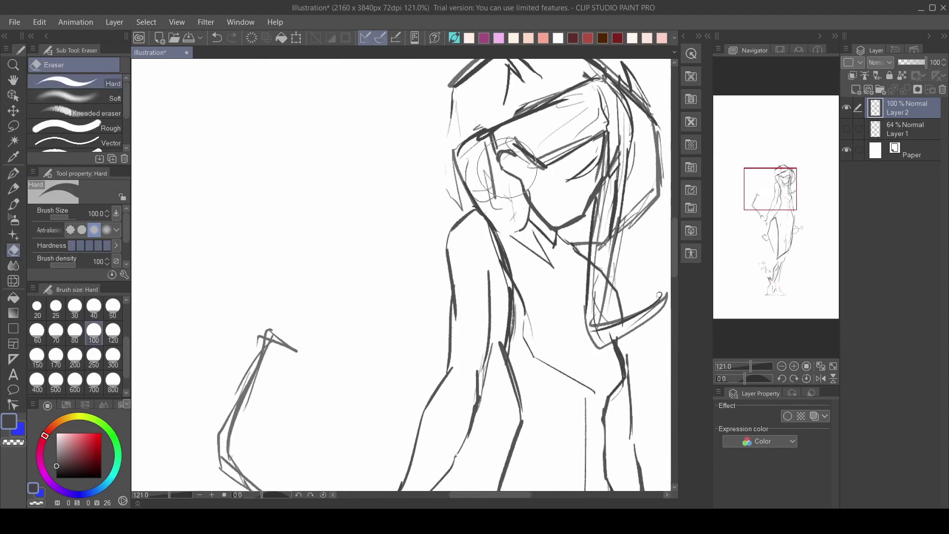
pyautogui.click(56, 330)
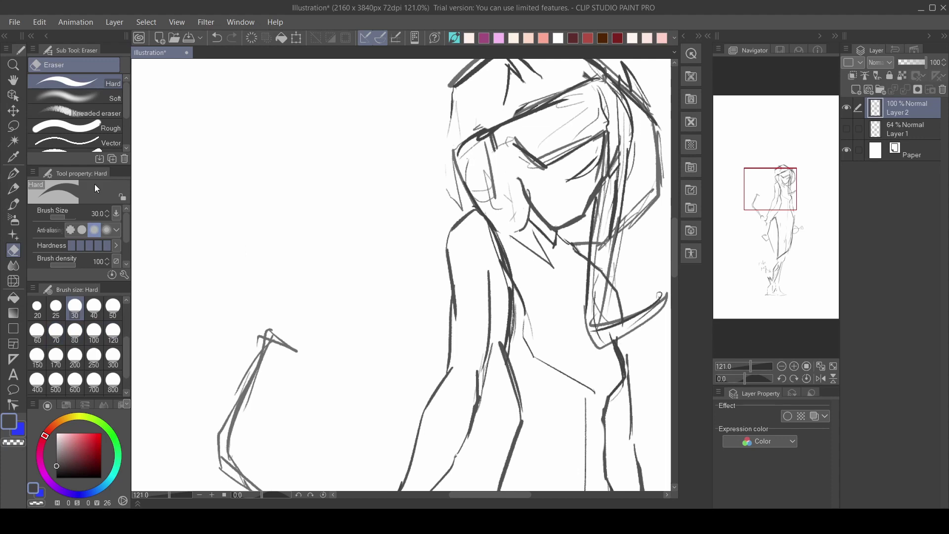
# Redraw the left edge of the face up to the fringe with the Real G-Pen
pyautogui.click(14, 174)
pyautogui.moveTo(519, 177)
pyautogui.mouseDown()
pyautogui.moveTo(495, 161)
pyautogui.moveTo(470, 165)
pyautogui.moveTo(502, 145)
pyautogui.mouseUp()
pyautogui.scroll(-5, 529, 179)
pyautogui.scroll(4, 536, 184)
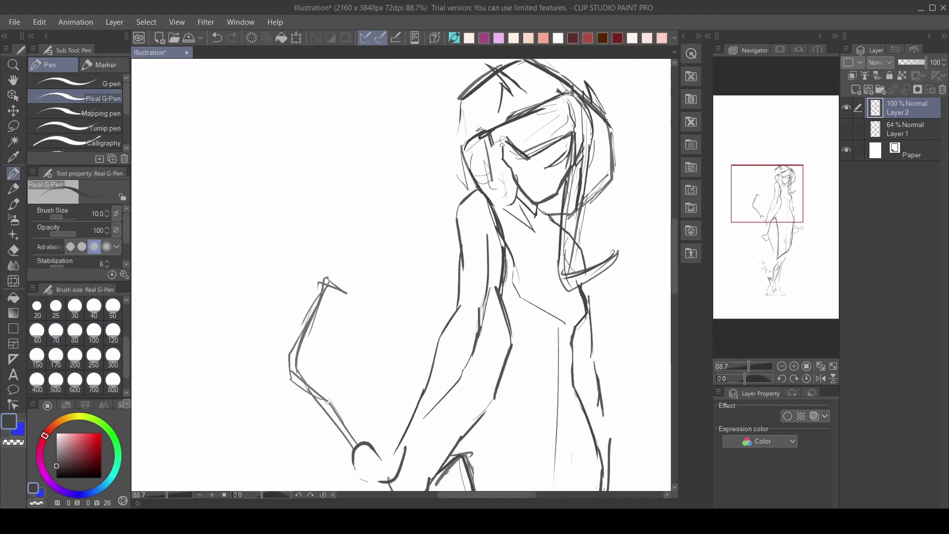
pyautogui.scroll(-3, 501, 149)
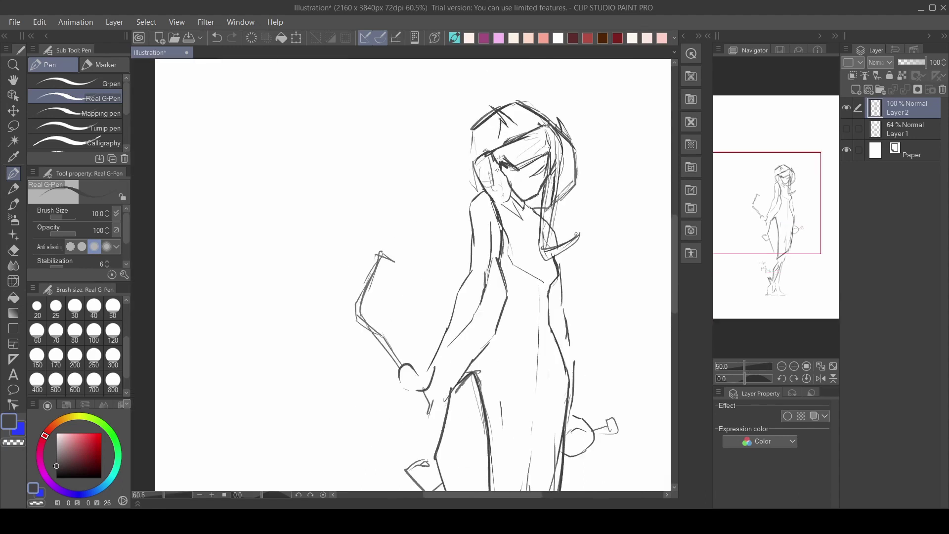
pyautogui.scroll(3, 500, 167)
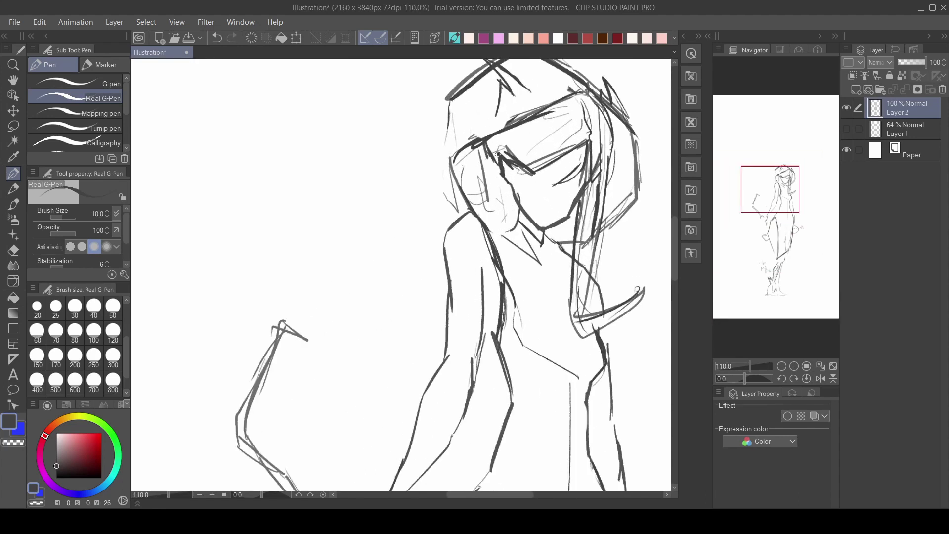
# Undo the last two strokes beside the face and draw a slanted strand from the fringe to the cheek
pyautogui.scroll(-4, 498, 153)
pyautogui.scroll(5, 482, 216)
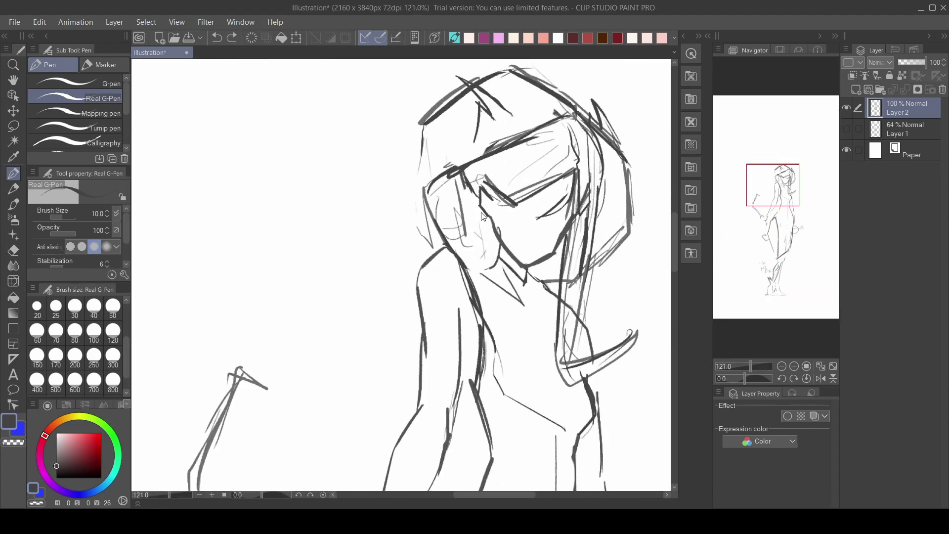
pyautogui.hotkey('ctrl', 'z')
pyautogui.hotkey('ctrl', 'z')
pyautogui.moveTo(471, 168); pyautogui.dragTo(480, 204)
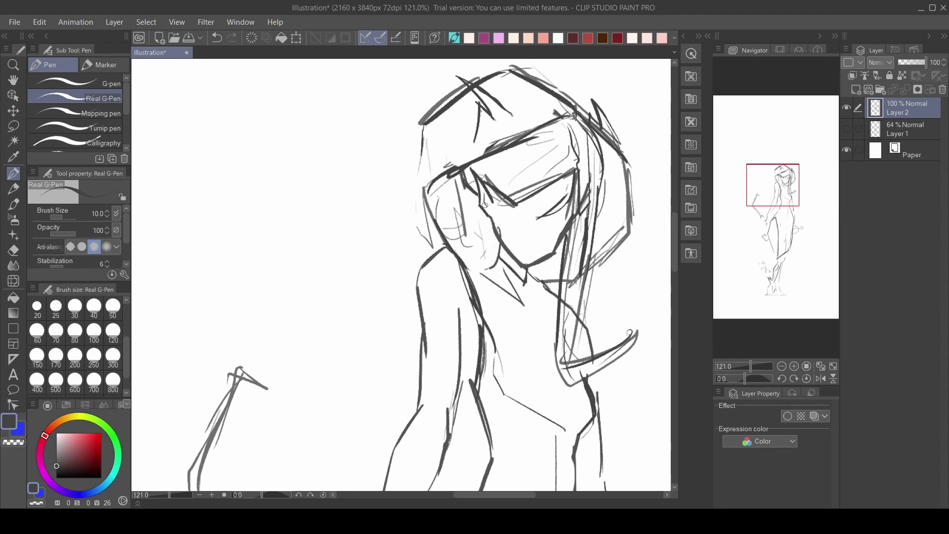
# Draw a slanted band line across the thigh in the skirt's slit and hatch the area above it
pyautogui.scroll(-8, 484, 205)
pyautogui.scroll(4, 514, 247)
pyautogui.scroll(-5, 532, 283)
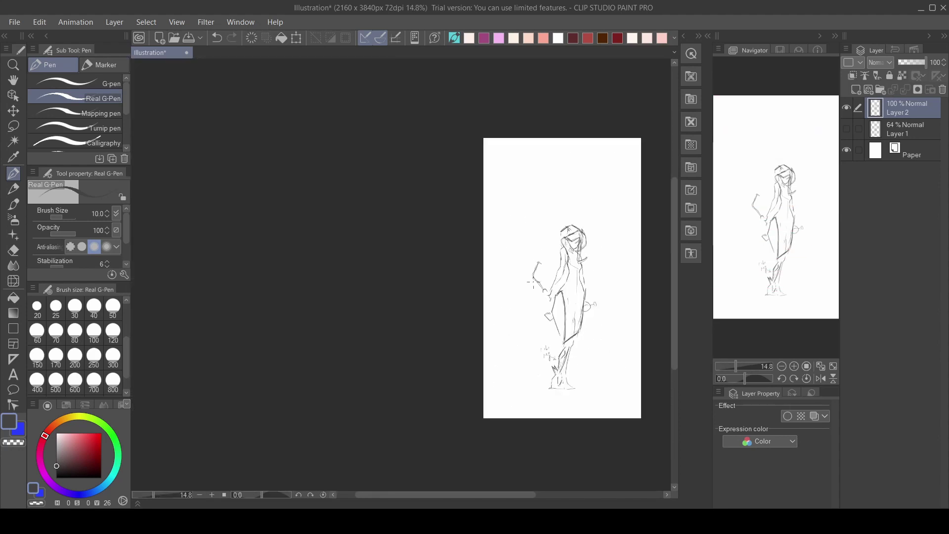
pyautogui.scroll(4, 532, 284)
pyautogui.moveTo(567, 343); pyautogui.dragTo(539, 371)
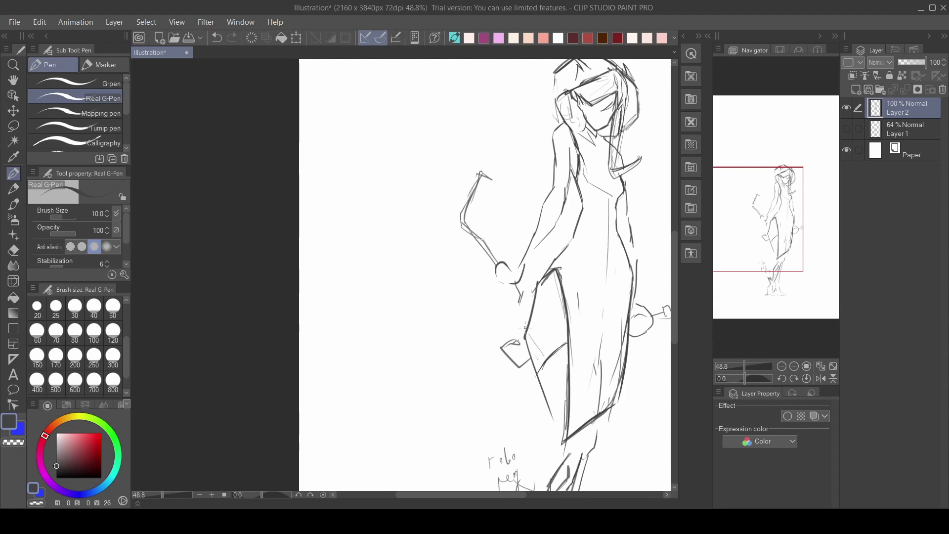
pyautogui.moveTo(535, 313); pyautogui.dragTo(557, 341)
pyautogui.moveTo(539, 307); pyautogui.dragTo(563, 333)
pyautogui.scroll(-8, 573, 277)
pyautogui.scroll(8, 646, 288)
pyautogui.scroll(-2, 550, 260)
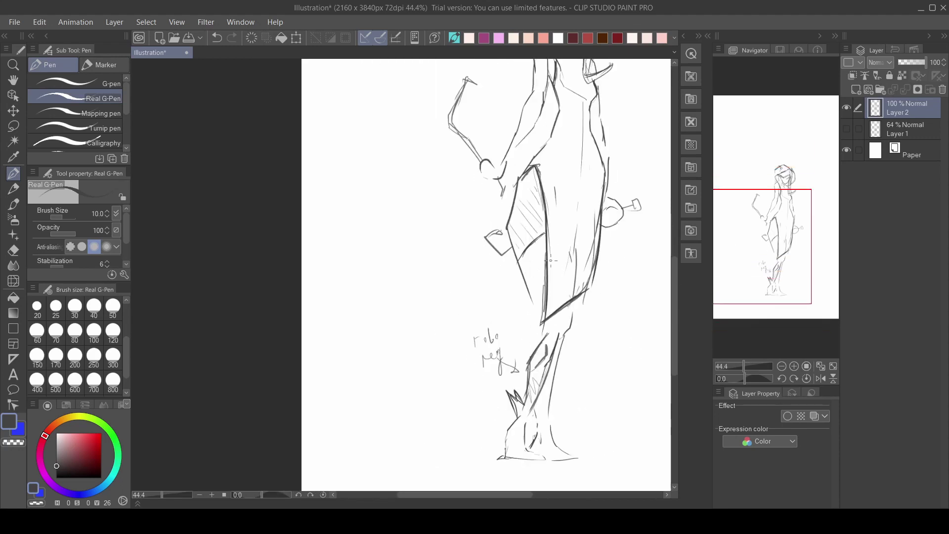
# Undo the last few strokes on the figure
pyautogui.scroll(-3, 550, 260)
pyautogui.hotkey('ctrl', 'z')
pyautogui.hotkey('ctrl', 'z')
pyautogui.hotkey('ctrl', 'z')
pyautogui.hotkey('ctrl', 'z')
pyautogui.hotkey('ctrl', 'z')
pyautogui.hotkey('ctrl', 'z')
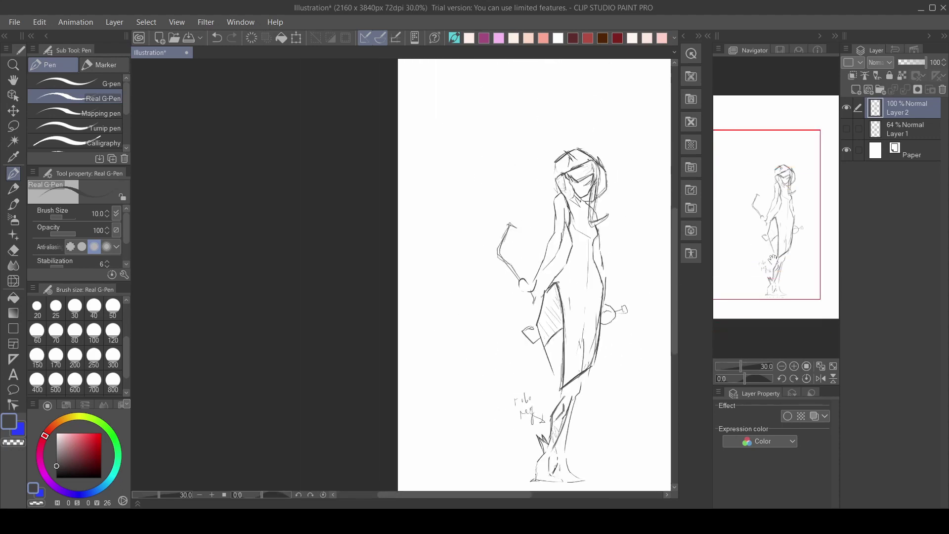
# Show Layer 1 beneath the face and sketch brow lines below the fringe's edge
pyautogui.scroll(10, 588, 174)
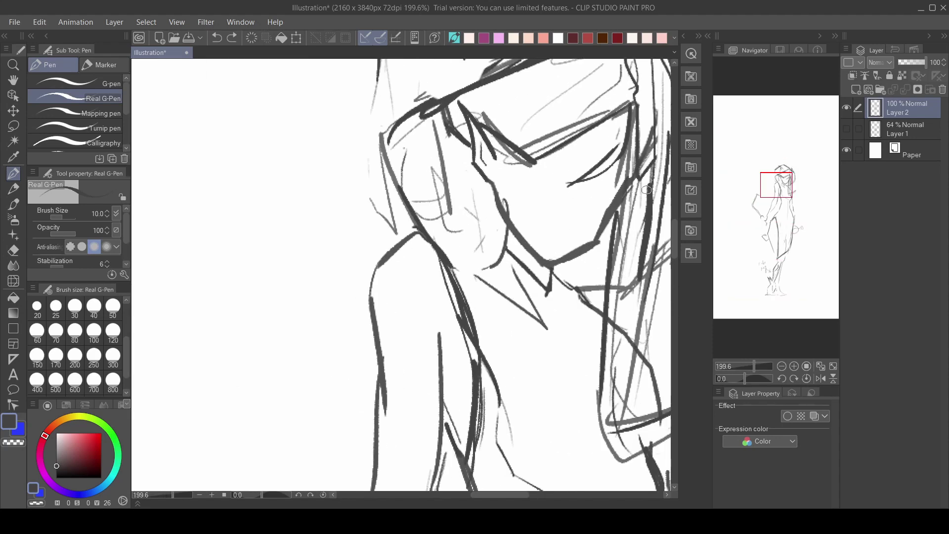
pyautogui.click(846, 129)
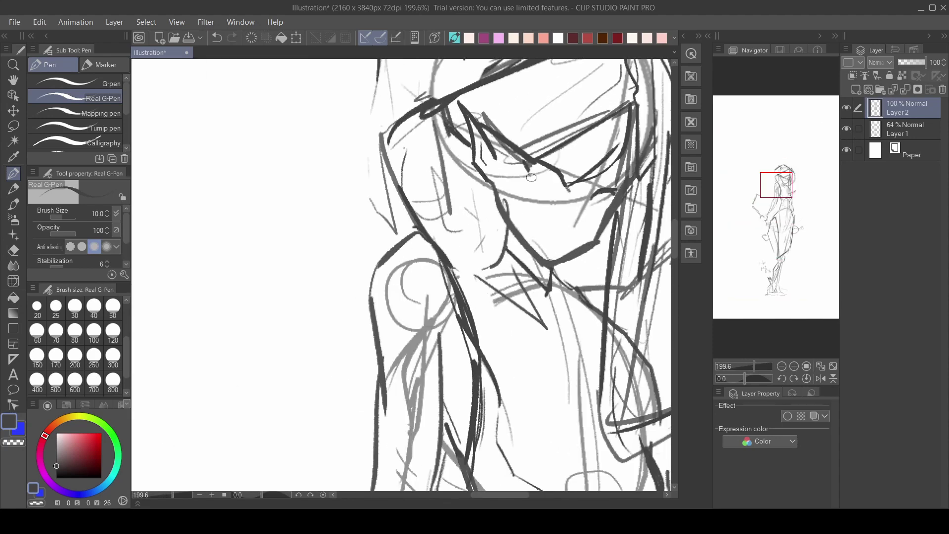
pyautogui.scroll(-5, 531, 177)
pyautogui.scroll(5, 516, 179)
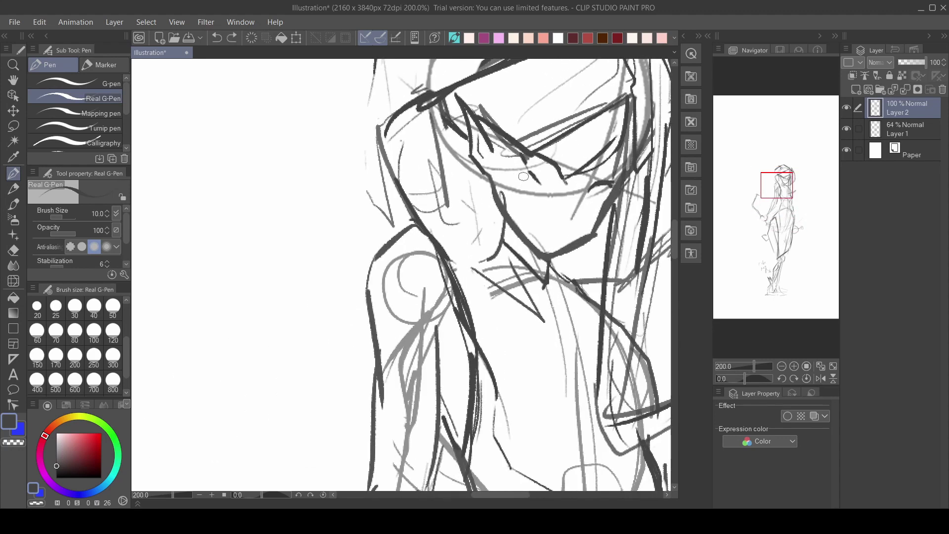
# Mark both eyes with short strokes and small dots below the brow lines
pyautogui.scroll(2, 524, 176)
pyautogui.click(519, 178)
pyautogui.click(531, 192)
pyautogui.scroll(-1, 531, 192)
pyautogui.click(619, 211)
pyautogui.scroll(1, 553, 177)
pyautogui.moveTo(576, 181); pyautogui.dragTo(568, 196)
pyautogui.moveTo(538, 154)
pyautogui.mouseDown()
pyautogui.moveTo(539, 182)
pyautogui.moveTo(566, 173)
pyautogui.mouseUp()
pyautogui.scroll(1, 559, 184)
pyautogui.press('[')
pyautogui.press('[')
pyautogui.press('[')
pyautogui.press('[')
pyautogui.scroll(1, 558, 187)
pyautogui.scroll(-1, 561, 183)
pyautogui.scroll(-9, 579, 271)
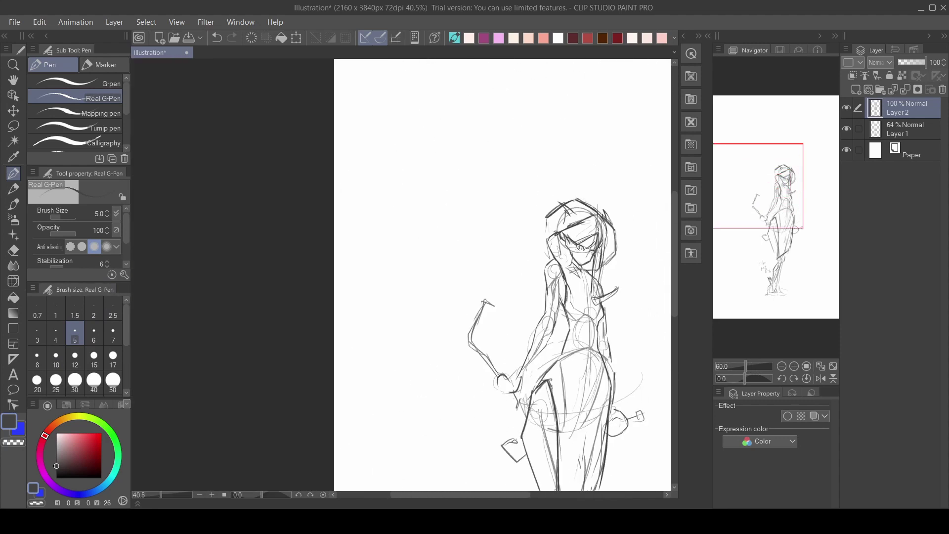
pyautogui.scroll(1, 556, 265)
pyautogui.press(']')
pyautogui.press(']')
# Draw a short downward stroke at the inner side of the right eye with the size 10 pen
pyautogui.scroll(6, 557, 265)
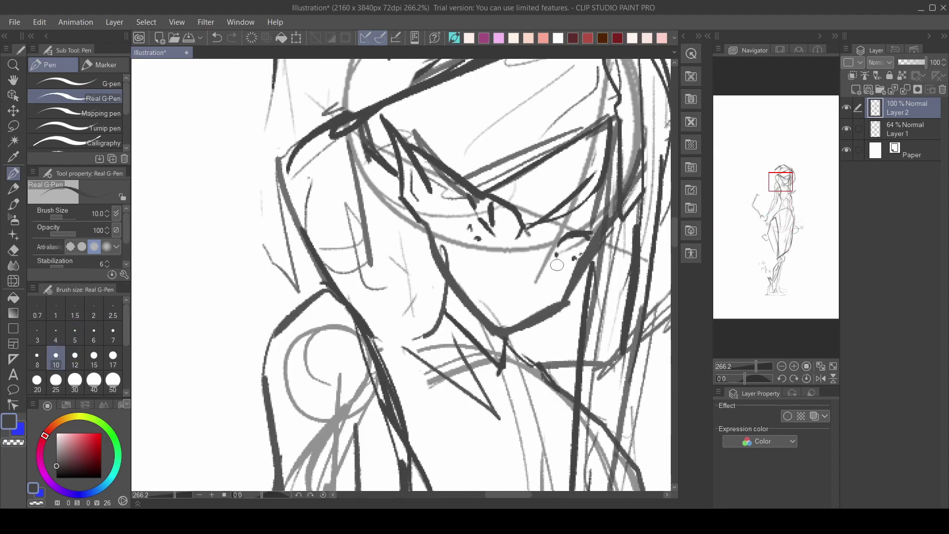
pyautogui.scroll(-3, 557, 272)
pyautogui.moveTo(557, 262); pyautogui.dragTo(552, 275)
pyautogui.scroll(3, 566, 259)
pyautogui.scroll(1, 565, 257)
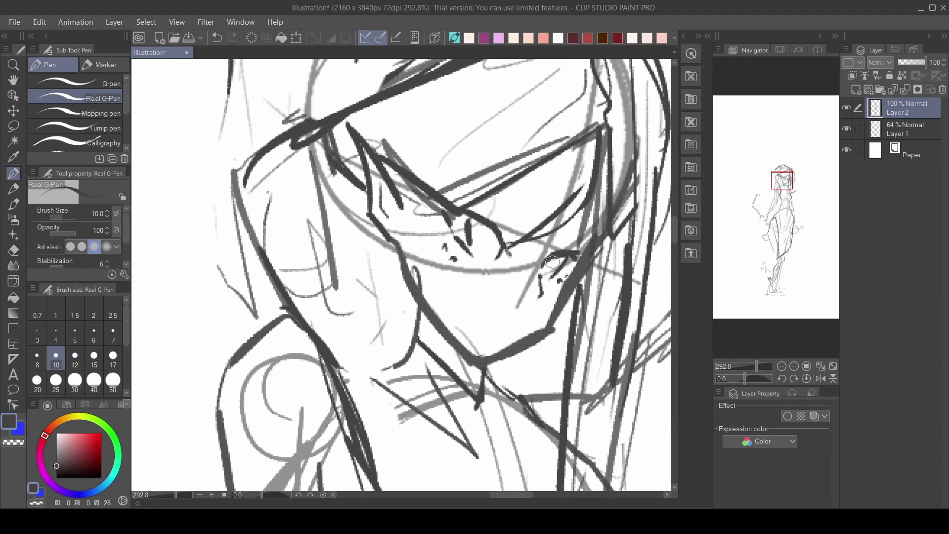
# Undo the last stroke and check the whole figure
pyautogui.scroll(-7, 539, 282)
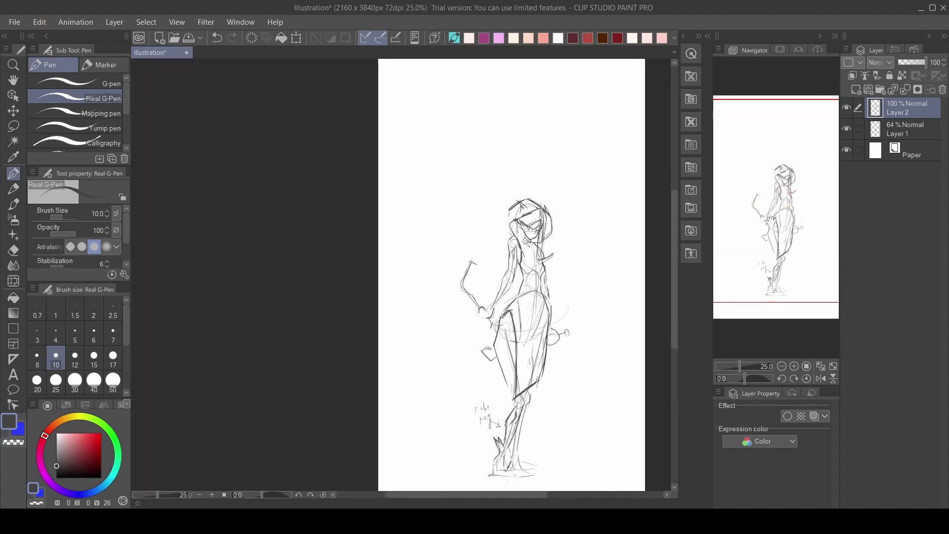
pyautogui.hotkey('ctrl', 'z')
pyautogui.scroll(-1, 538, 272)
pyautogui.scroll(4, 397, 217)
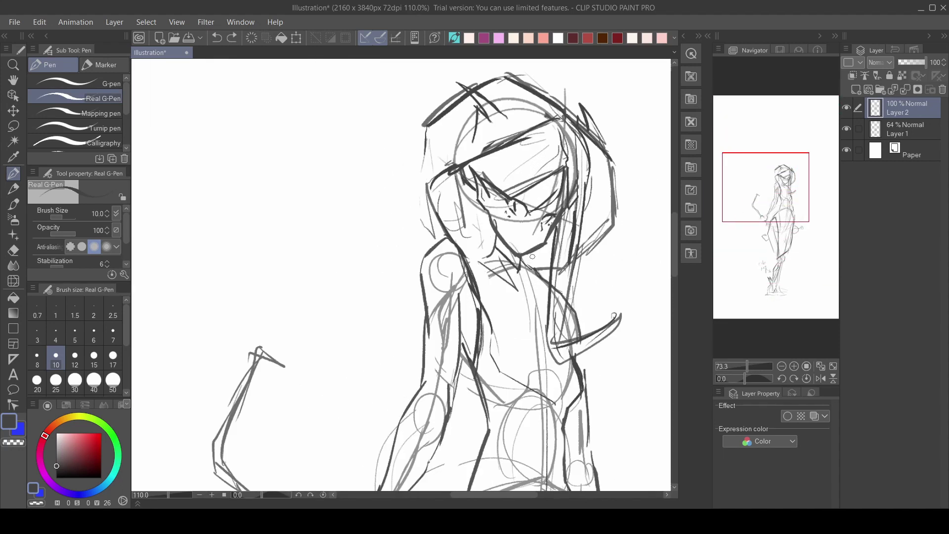
pyautogui.scroll(-2, 397, 217)
pyautogui.scroll(-3, 397, 216)
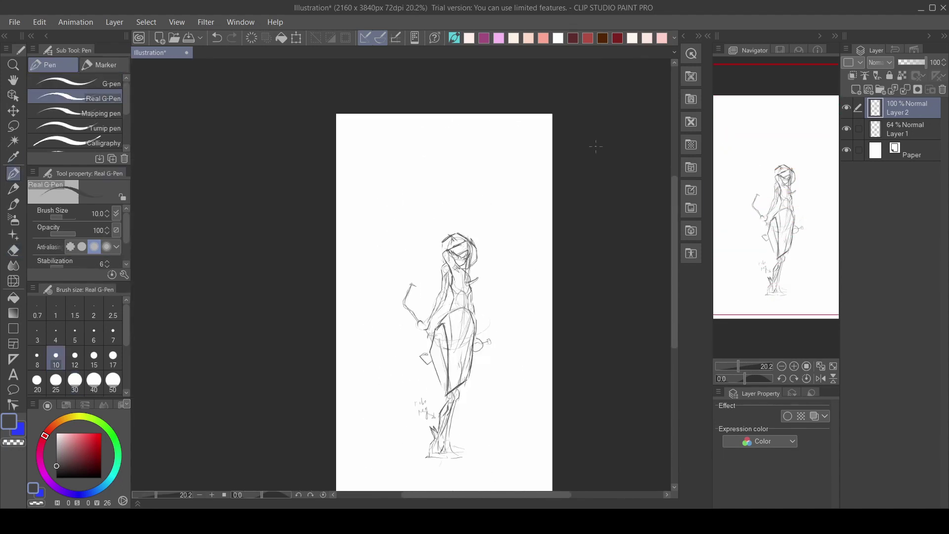
# Hide Layer 1 and sketch short vertical iris strokes inside both eyes, undoing the stroke that does not fit
pyautogui.click(846, 129)
pyautogui.scroll(9, 465, 259)
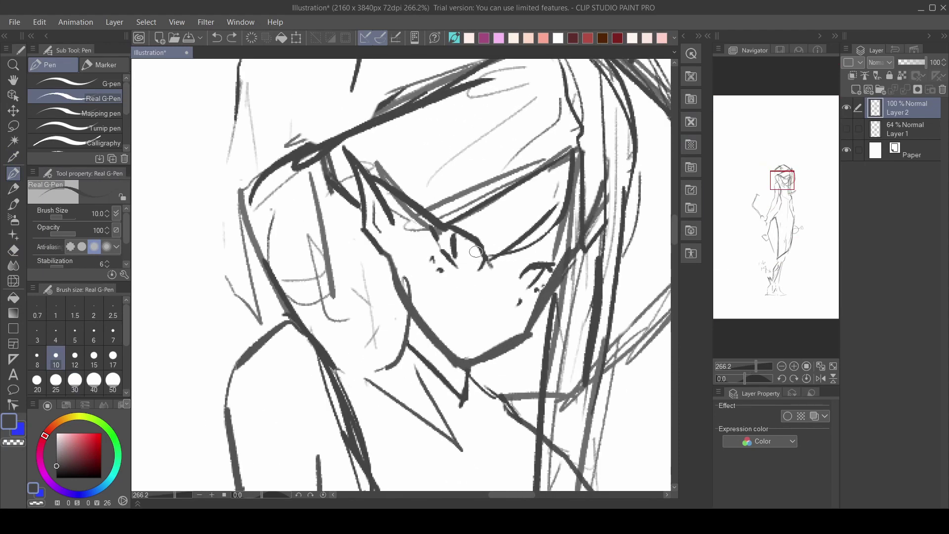
pyautogui.moveTo(470, 246); pyautogui.dragTo(469, 261)
pyautogui.moveTo(466, 262)
pyautogui.mouseDown()
pyautogui.moveTo(484, 259)
pyautogui.moveTo(530, 270)
pyautogui.moveTo(523, 281)
pyautogui.moveTo(521, 274)
pyautogui.moveTo(533, 276)
pyautogui.moveTo(516, 292)
pyautogui.moveTo(468, 244)
pyautogui.mouseUp()
pyautogui.hotkey('ctrl', 'z')
pyautogui.scroll(-6, 470, 253)
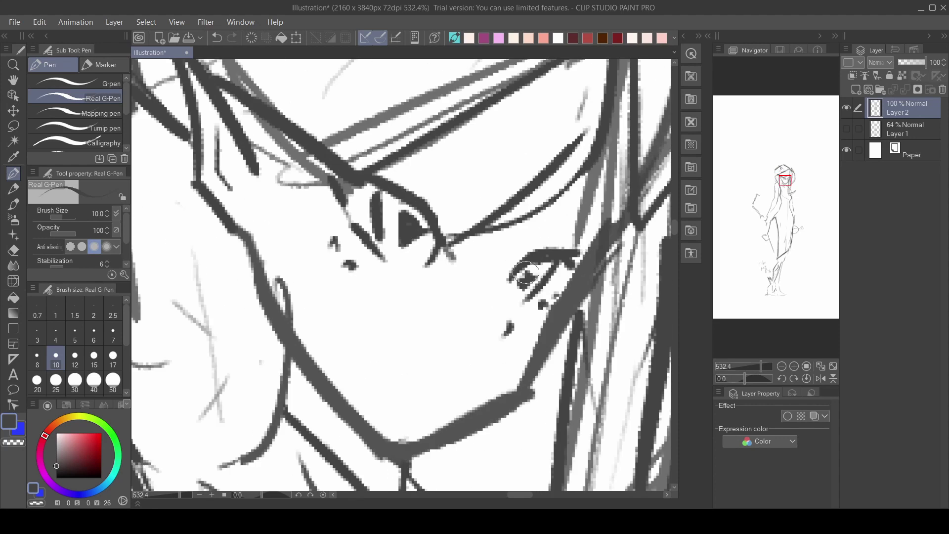
pyautogui.scroll(6, 536, 243)
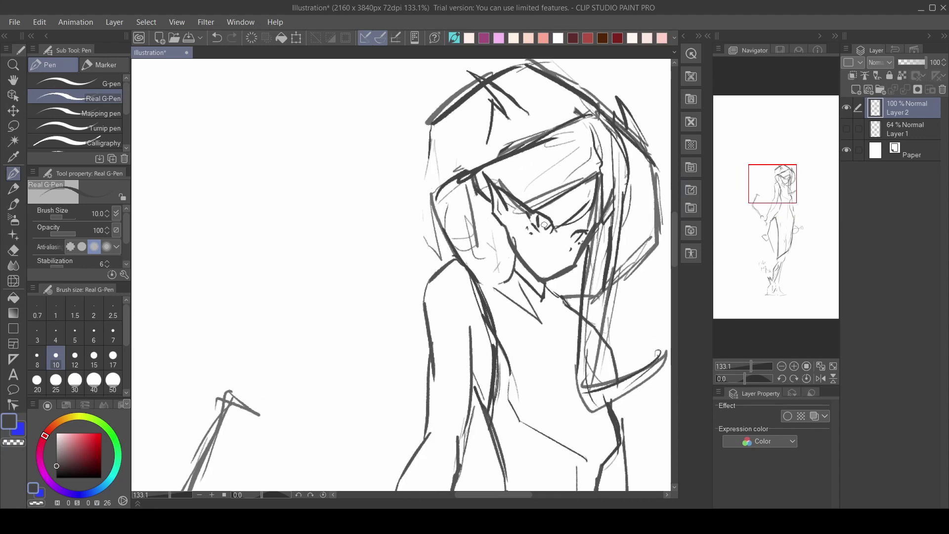
pyautogui.scroll(2, 542, 223)
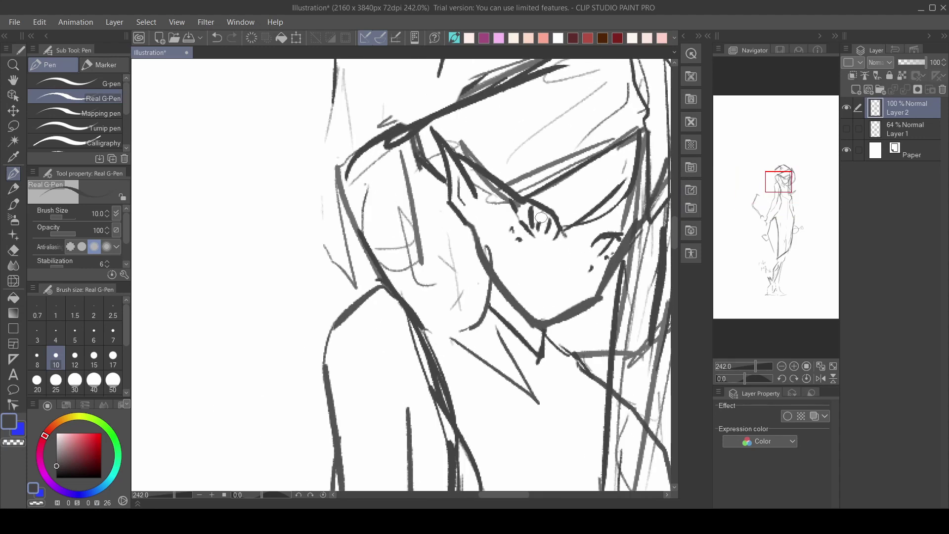
# Rework the left eye's iris with denser scribbled pen strokes, checking it at several magnifications
pyautogui.scroll(-8, 608, 242)
pyautogui.scroll(8, 583, 190)
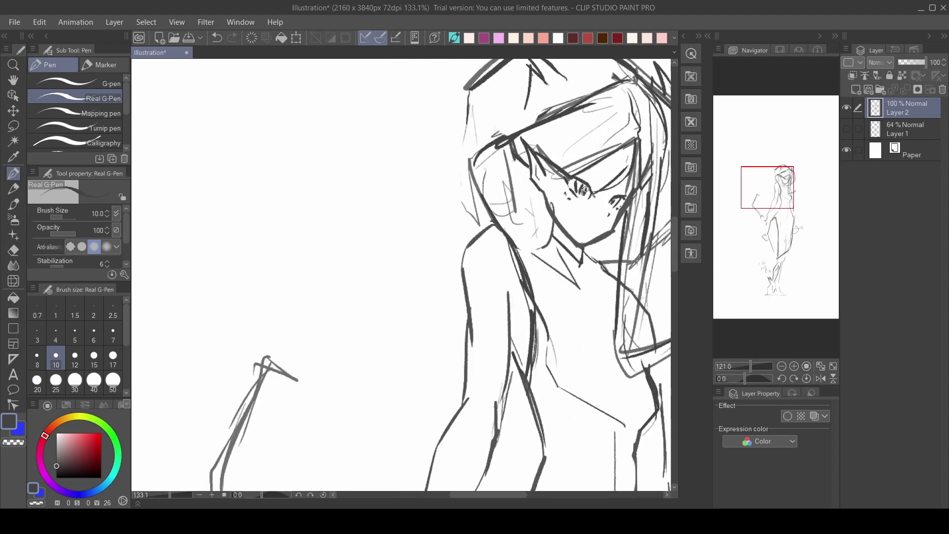
pyautogui.scroll(-5, 651, 208)
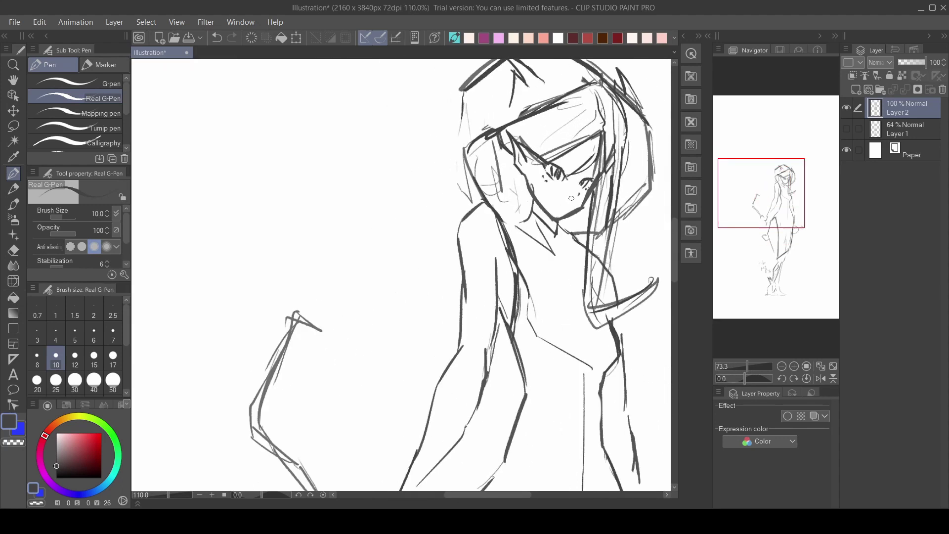
pyautogui.scroll(5, 587, 177)
pyautogui.press('e')
pyautogui.press('p')
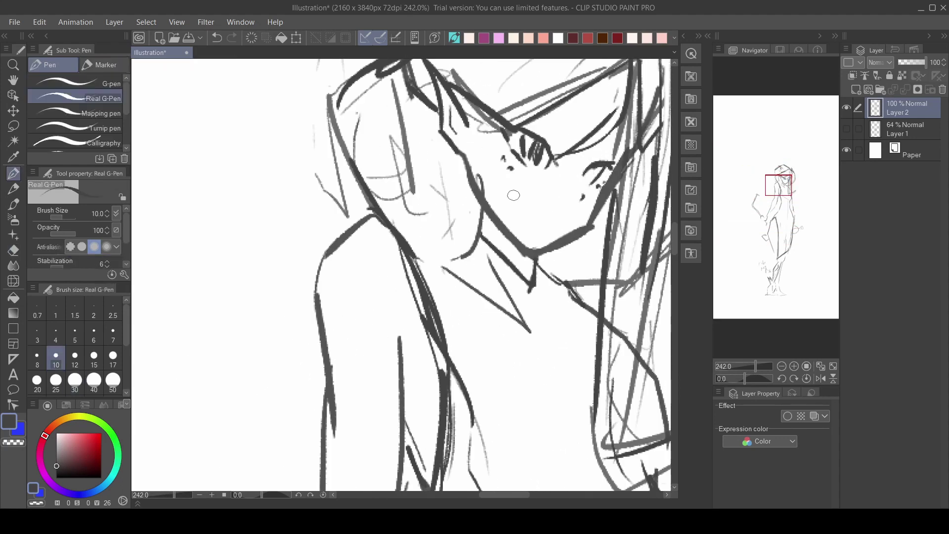
pyautogui.scroll(-5, 515, 138)
pyautogui.scroll(4, 540, 163)
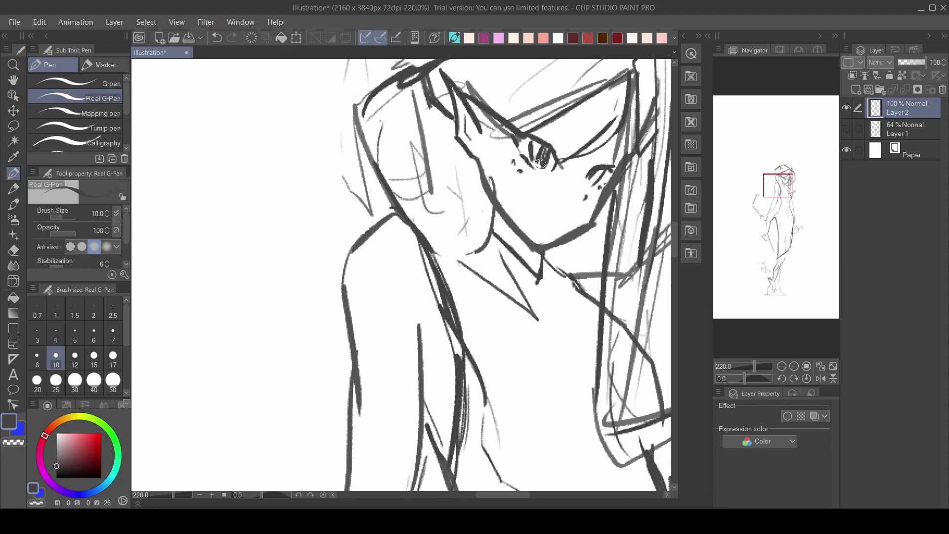
# Fill the irises of both eyes with dark pen strokes
pyautogui.scroll(-6, 547, 165)
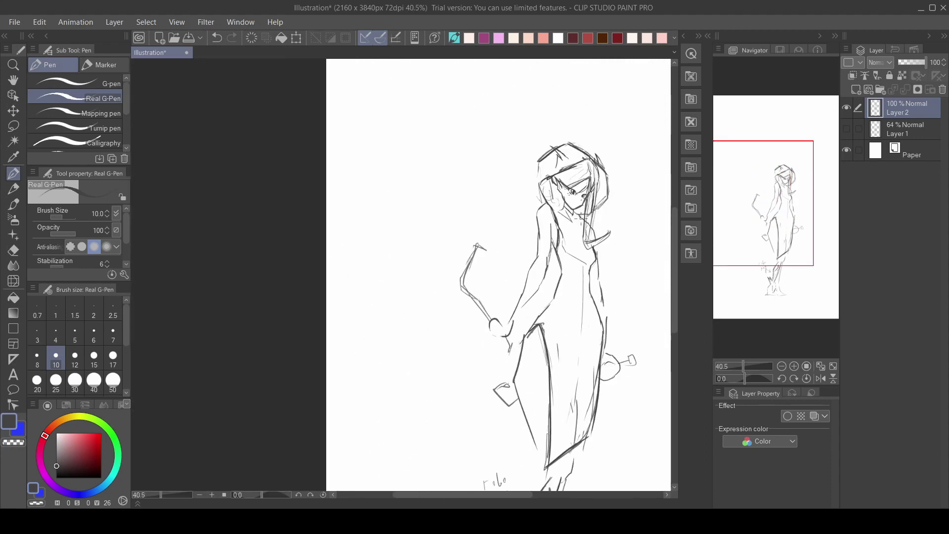
pyautogui.scroll(6, 573, 263)
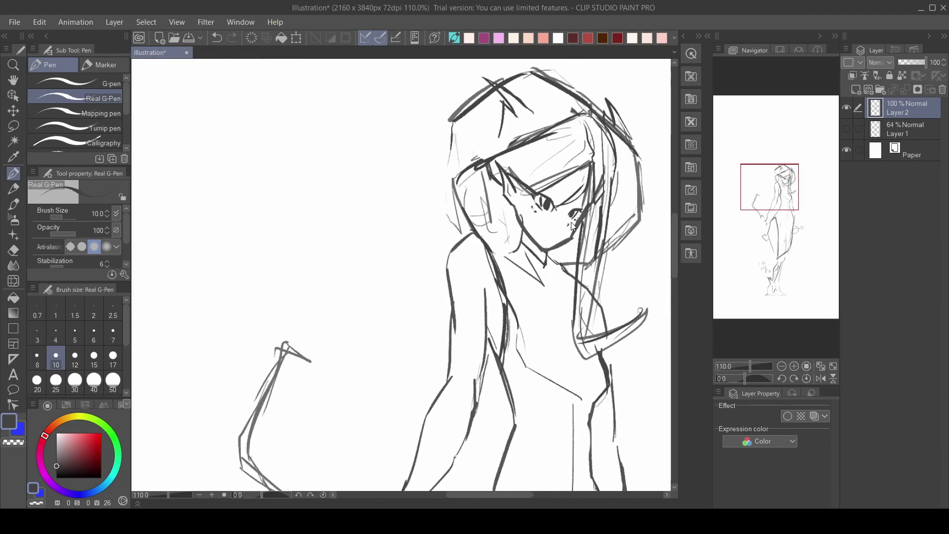
pyautogui.scroll(-5, 573, 208)
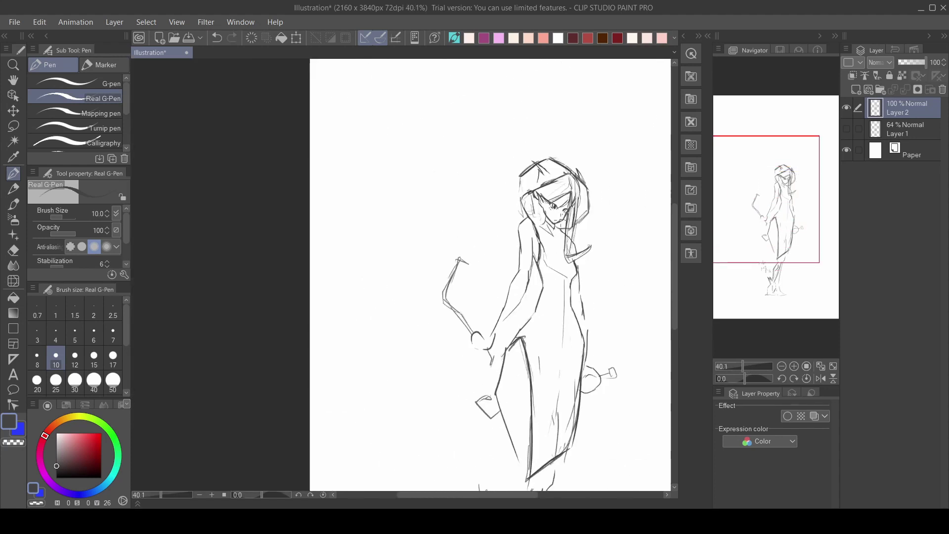
pyautogui.scroll(6, 563, 211)
pyautogui.scroll(-1, 516, 184)
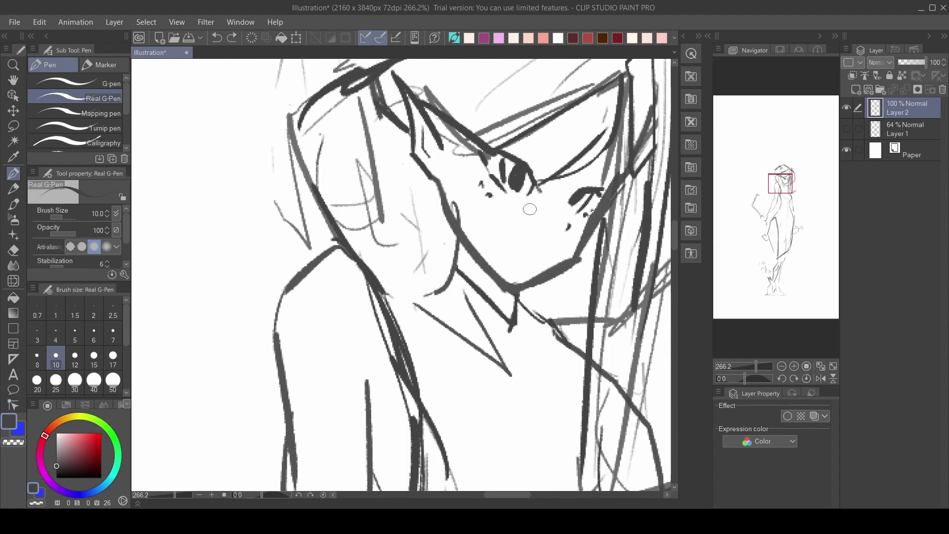
# Erase parts of both irises with the size 12 hard eraser and redraw them with the size 10 pen
pyautogui.press('e')
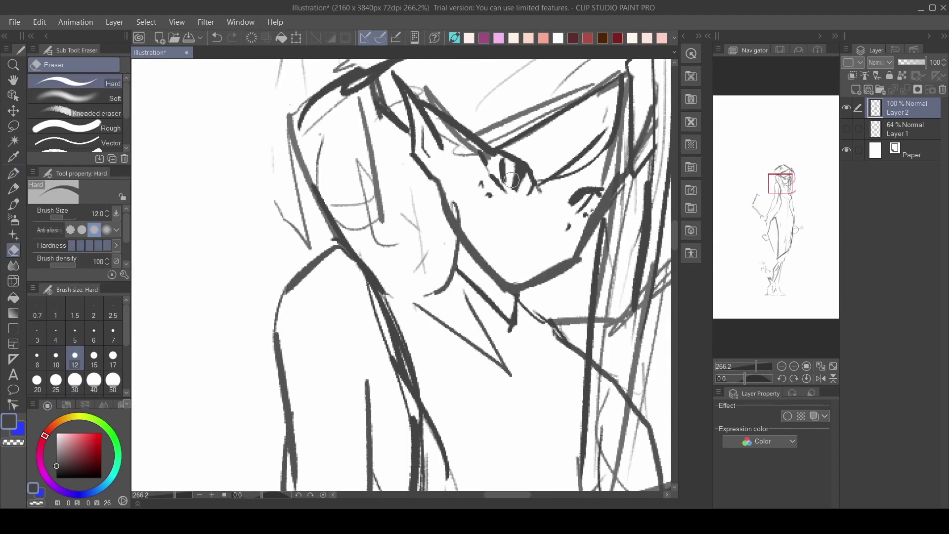
pyautogui.scroll(-5, 437, 186)
pyautogui.scroll(4, 525, 226)
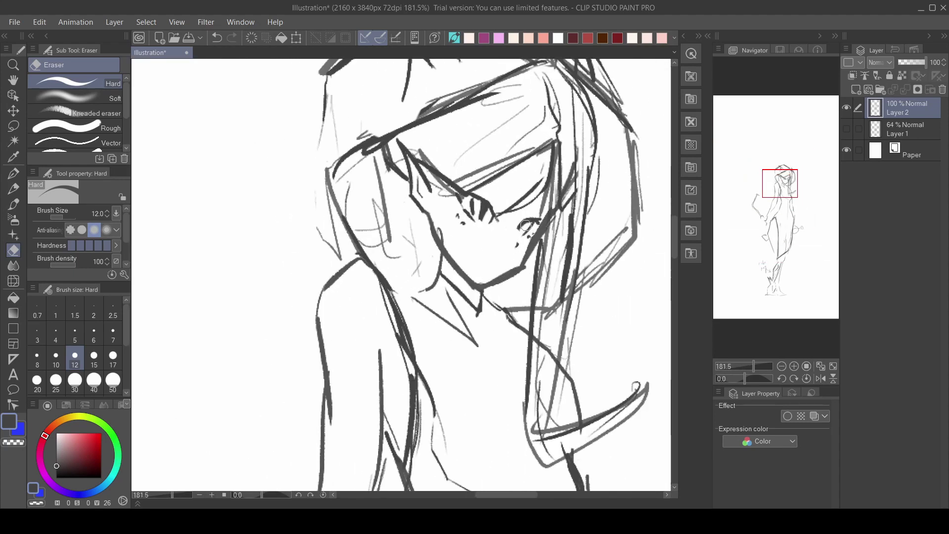
pyautogui.press('p')
pyautogui.scroll(10, 529, 227)
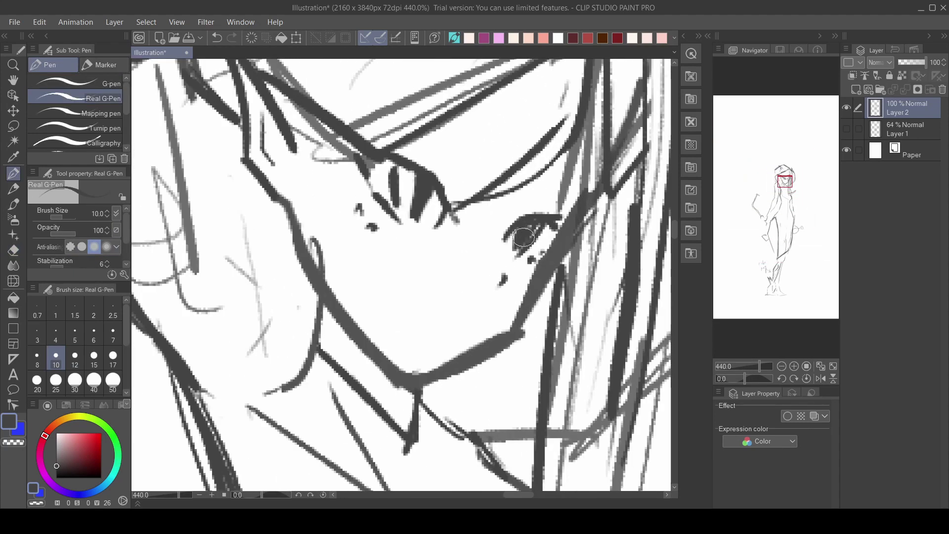
# Darken the right eye's iris and add a short brow stroke above the left eye
pyautogui.scroll(-8, 524, 238)
pyautogui.scroll(6, 514, 242)
pyautogui.scroll(-6, 504, 247)
pyautogui.scroll(5, 494, 251)
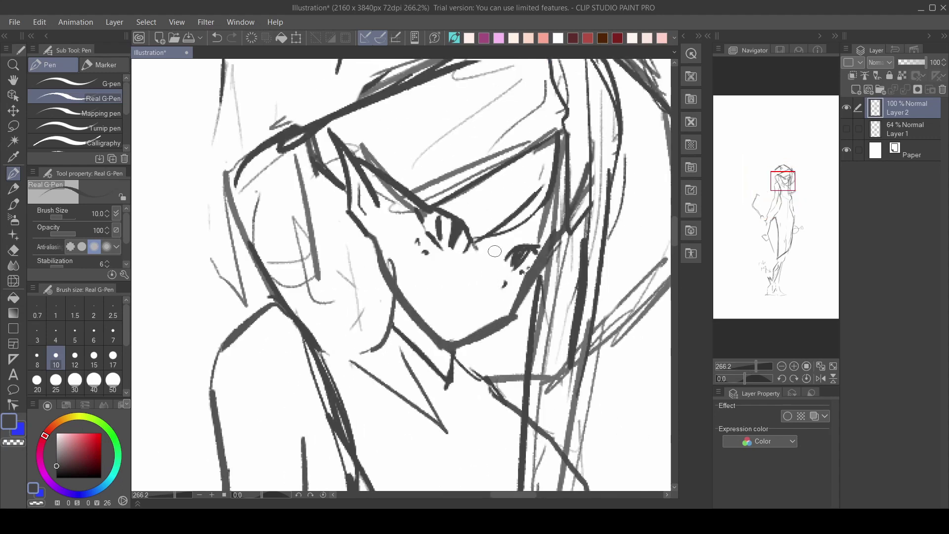
pyautogui.scroll(2, 495, 251)
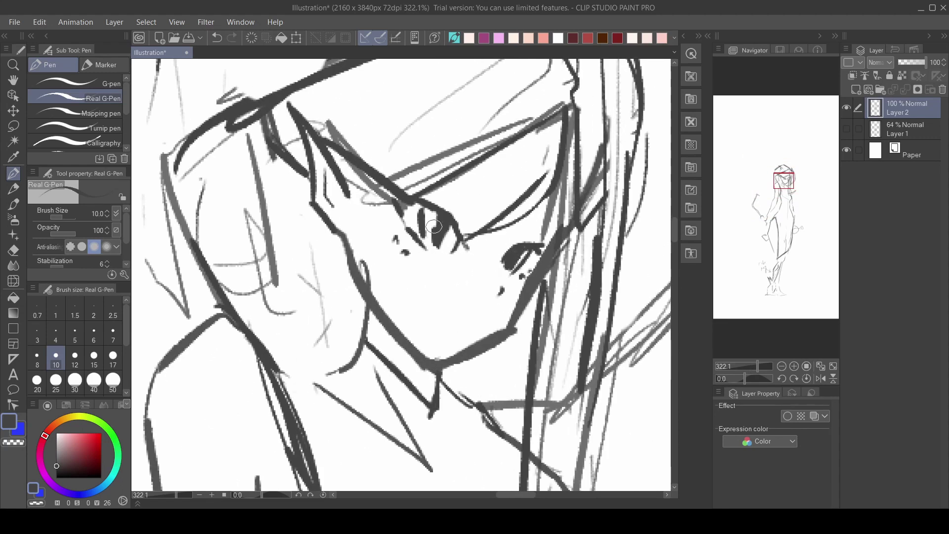
pyautogui.scroll(-6, 433, 227)
pyautogui.scroll(5, 455, 325)
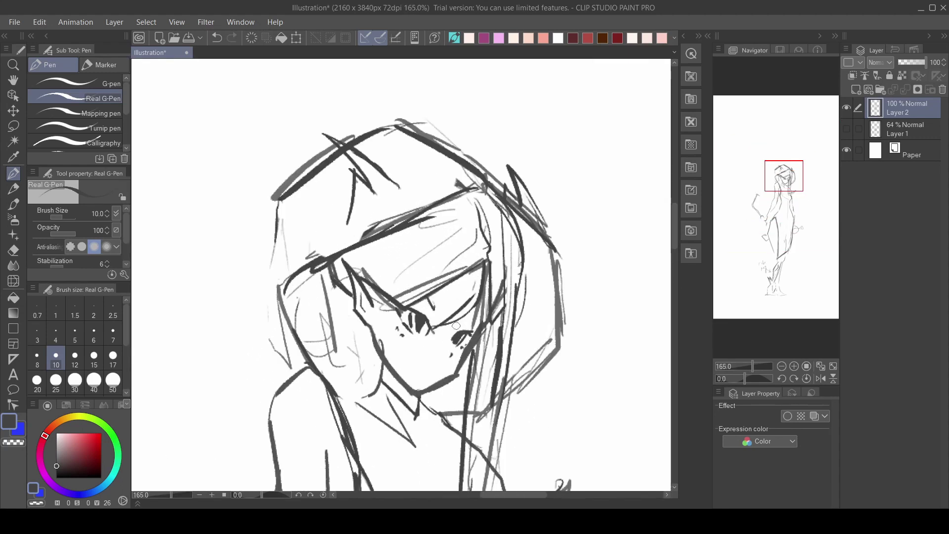
pyautogui.scroll(-6, 470, 321)
pyautogui.scroll(4, 471, 279)
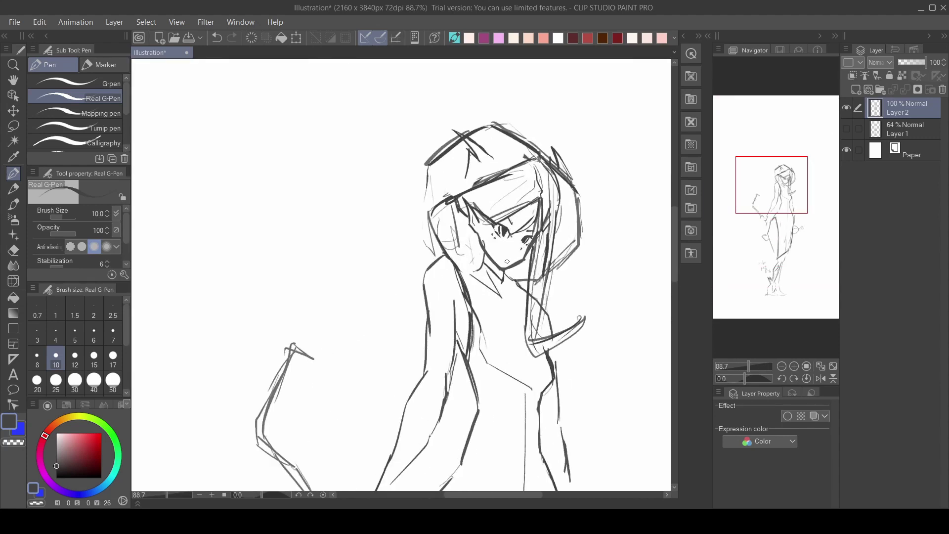
# Review the whole figure, from the face down to the skirt, robotic leg and feet
pyautogui.scroll(-2, 471, 278)
pyautogui.scroll(-2, 470, 278)
pyautogui.scroll(3, 473, 308)
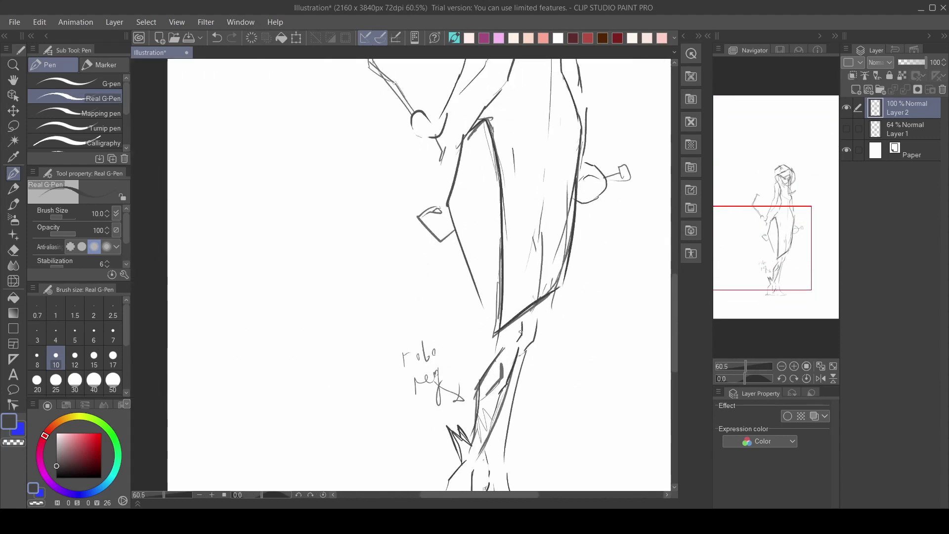
pyautogui.scroll(-4, 474, 307)
pyautogui.scroll(2, 473, 308)
pyautogui.moveTo(767, 256); pyautogui.dragTo(776, 240)
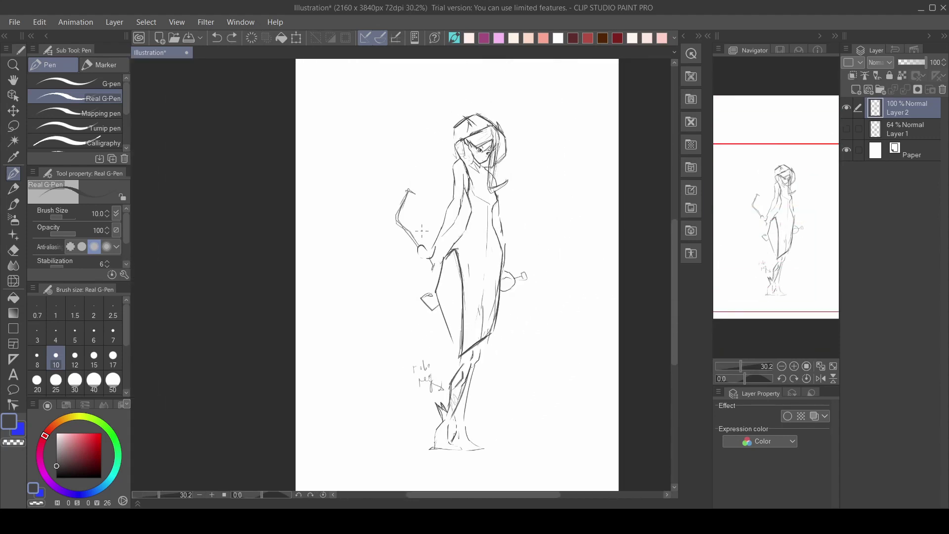
pyautogui.scroll(3, 776, 228)
pyautogui.scroll(-4, 777, 227)
pyautogui.scroll(3, 777, 227)
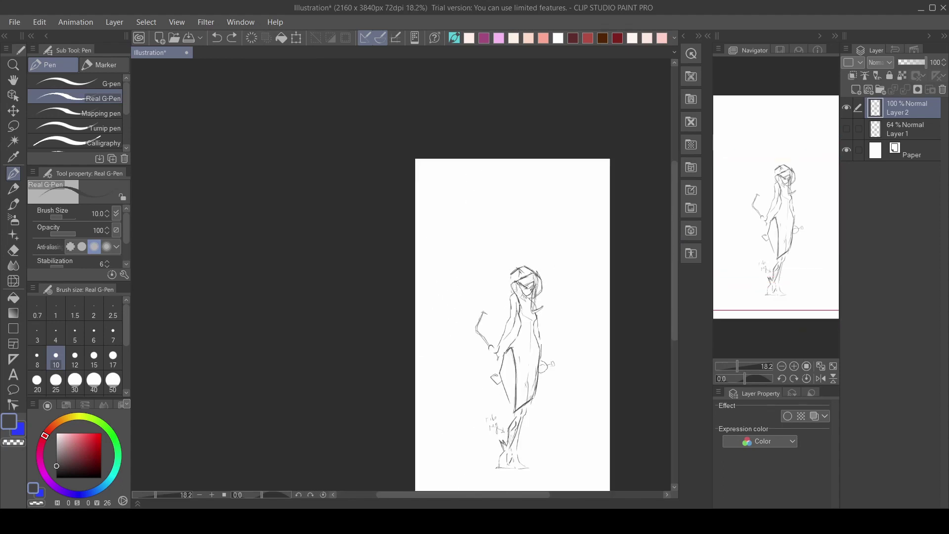
# Sketch a small scythe on a new layer, lasso it and reposition it with a transform in the page's upper-left corner
pyautogui.hotkey('ctrl', 'shift', 'n')
pyautogui.click(10, 127)
pyautogui.moveTo(410, 170); pyautogui.dragTo(412, 262)
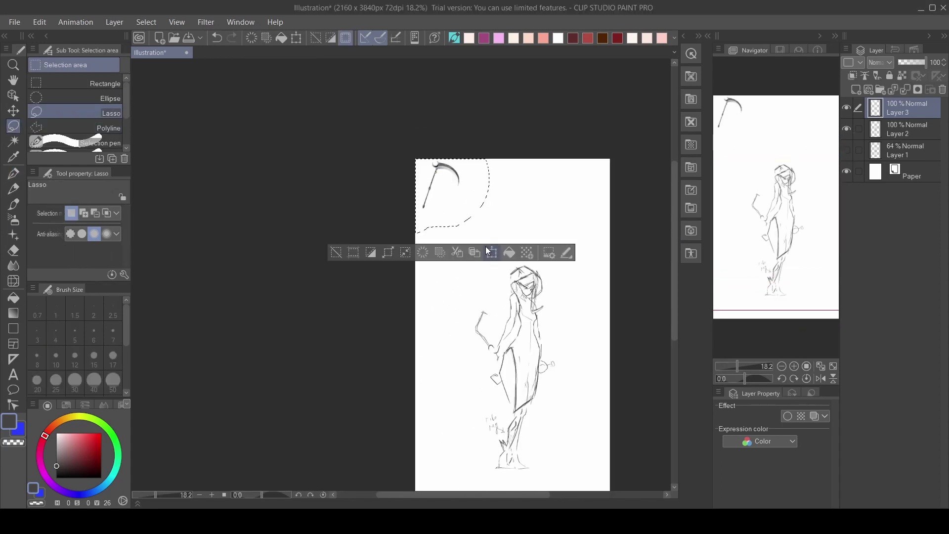
pyautogui.hotkey('ctrl', 't')
pyautogui.moveTo(456, 217)
pyautogui.mouseDown()
pyautogui.moveTo(465, 425)
pyautogui.moveTo(470, 361)
pyautogui.mouseUp()
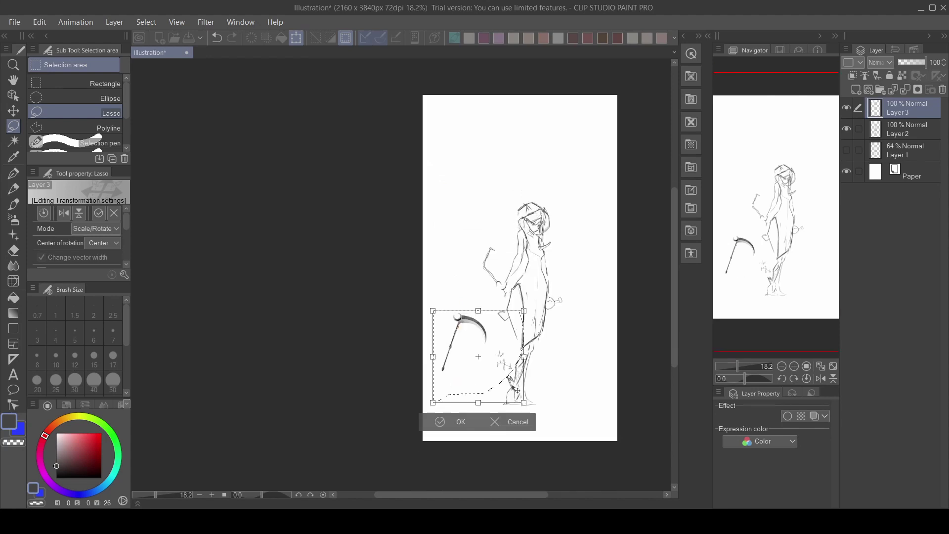
pyautogui.moveTo(523, 404)
pyautogui.mouseDown()
pyautogui.moveTo(503, 383)
pyautogui.moveTo(477, 150)
pyautogui.moveTo(441, 181)
pyautogui.moveTo(499, 192)
pyautogui.mouseUp()
pyautogui.click(423, 189)
pyautogui.click(323, 223)
# Draw frame lines around the scythe sketch in the page's corner with the pen, undoing the first attempt
pyautogui.click(13, 174)
pyautogui.scroll(1, 438, 143)
pyautogui.moveTo(494, 108)
pyautogui.mouseDown()
pyautogui.moveTo(498, 231)
pyautogui.moveTo(484, 219)
pyautogui.mouseUp()
pyautogui.hotkey('ctrl', 'z')
pyautogui.moveTo(554, 310)
pyautogui.mouseDown()
pyautogui.moveTo(559, 278)
pyautogui.moveTo(534, 296)
pyautogui.mouseUp()
pyautogui.scroll(3, 558, 278)
# Sketch the held weapon's curved scythe blade on Layer 2, undoing the last stroke
pyautogui.click(907, 130)
pyautogui.scroll(2, 534, 296)
pyautogui.scroll(-1, 475, 343)
pyautogui.moveTo(503, 400)
pyautogui.mouseDown()
pyautogui.moveTo(474, 343)
pyautogui.moveTo(475, 352)
pyautogui.moveTo(502, 337)
pyautogui.moveTo(471, 355)
pyautogui.moveTo(509, 341)
pyautogui.mouseUp()
pyautogui.scroll(1, 474, 344)
pyautogui.moveTo(467, 356); pyautogui.dragTo(493, 329)
pyautogui.hotkey('ctrl', 'z')
# Refine the scythe's blade and the shaft end below the hand with further pen strokes
pyautogui.click(13, 250)
pyautogui.click(13, 174)
pyautogui.moveTo(501, 409)
pyautogui.mouseDown()
pyautogui.moveTo(464, 368)
pyautogui.moveTo(493, 396)
pyautogui.mouseUp()
pyautogui.scroll(4, 464, 368)
pyautogui.moveTo(569, 395)
pyautogui.mouseDown()
pyautogui.moveTo(540, 393)
pyautogui.moveTo(499, 371)
pyautogui.mouseUp()
pyautogui.moveTo(592, 390); pyautogui.dragTo(607, 379)
pyautogui.moveTo(445, 425)
pyautogui.mouseDown()
pyautogui.moveTo(477, 344)
pyautogui.moveTo(456, 340)
pyautogui.mouseUp()
# Erase the angular shape beside the left hip and redraw it as a small curved outline
pyautogui.press('e')
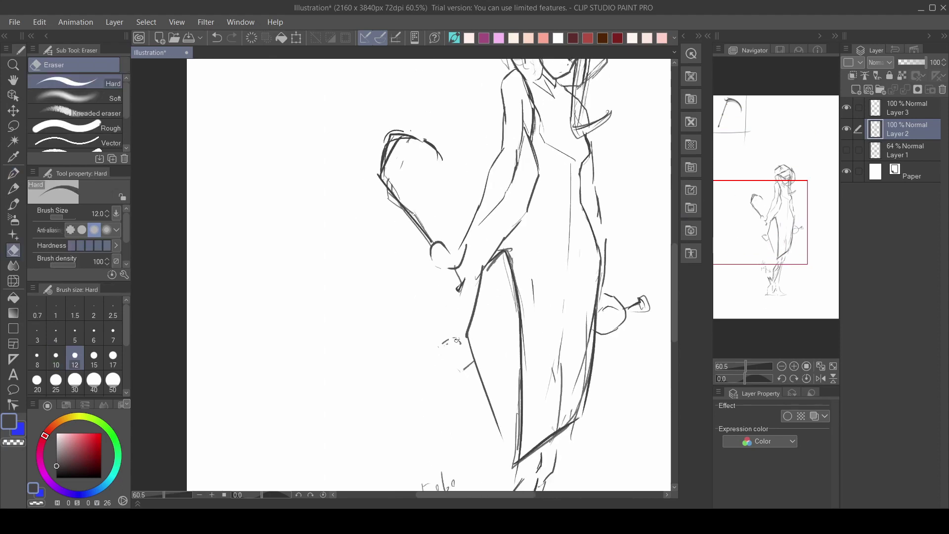
pyautogui.press('p')
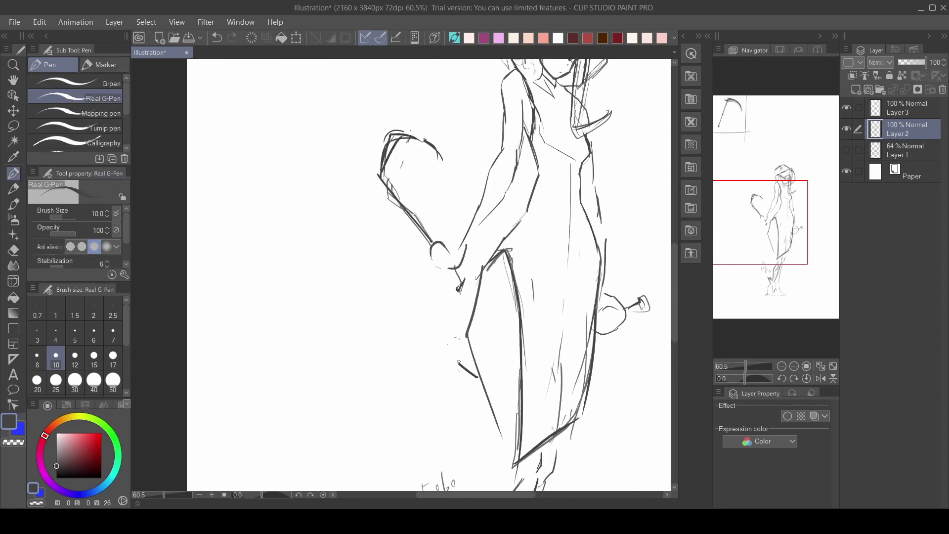
pyautogui.scroll(-1, 473, 329)
pyautogui.hotkey('ctrl', 'z')
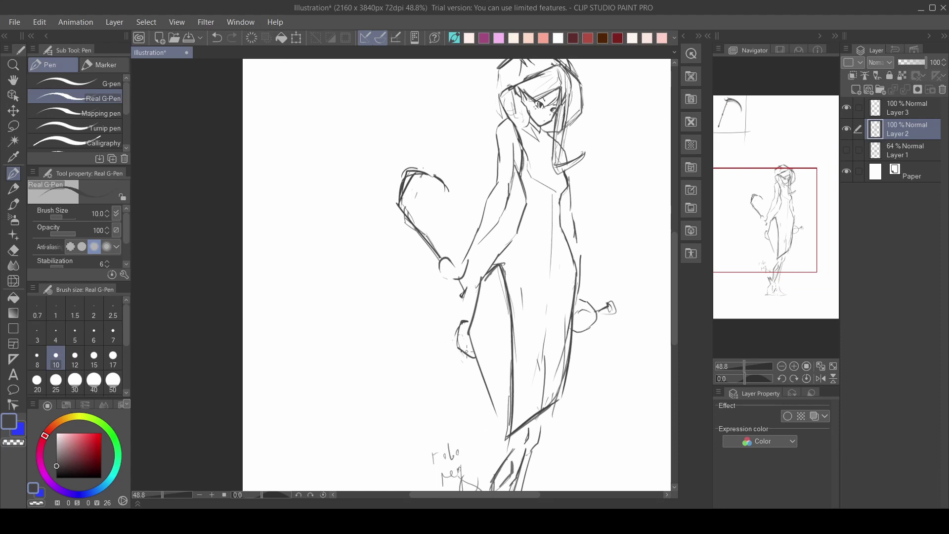
pyautogui.scroll(-2, 521, 183)
# Compare the pose with Layer 1, then erase and redraw the hand gripping the scythe's shaft
pyautogui.scroll(5, 460, 238)
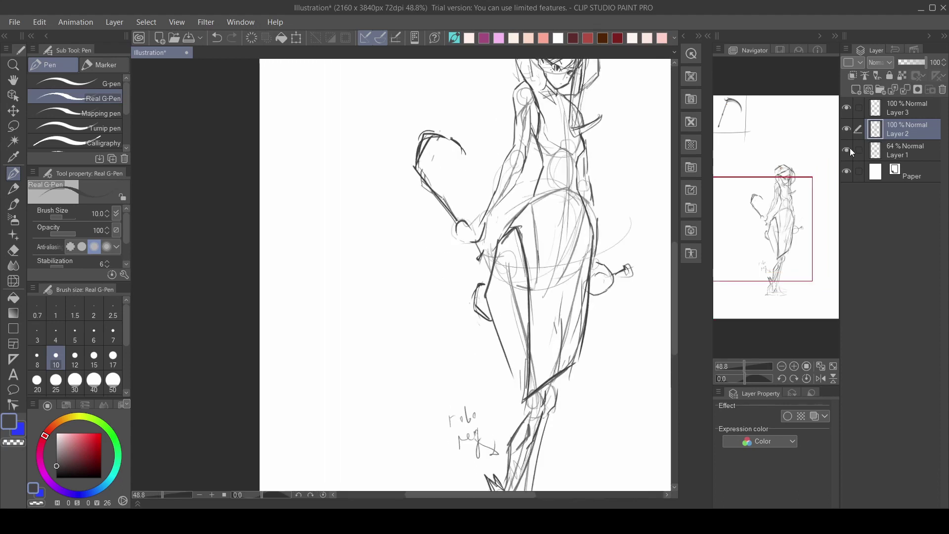
pyautogui.press('e')
pyautogui.press('p')
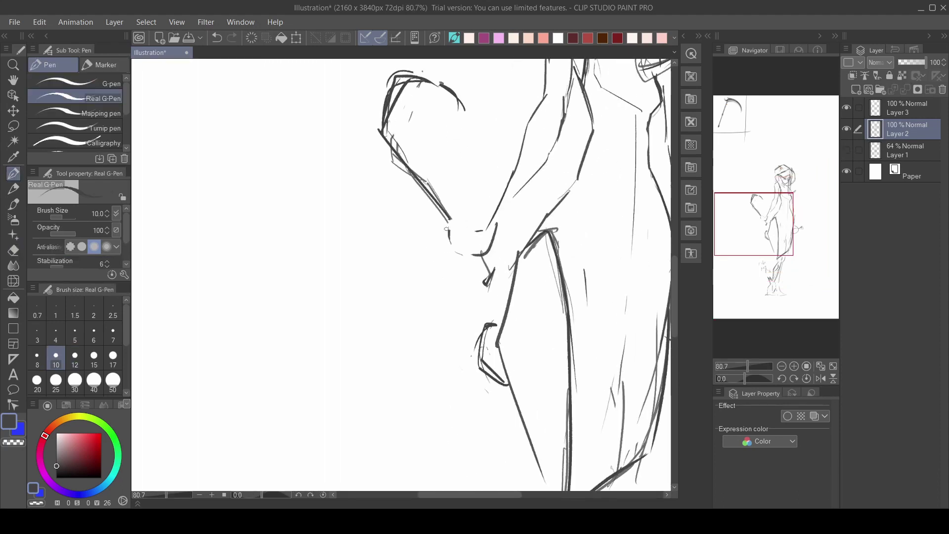
pyautogui.scroll(-4, 471, 276)
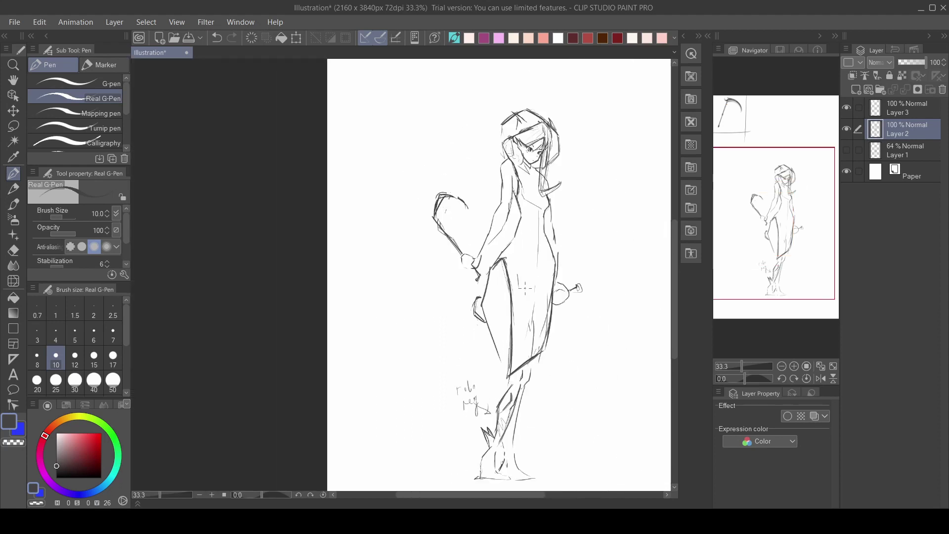
pyautogui.scroll(4, 562, 292)
# Erase the upper part of the circle at the right hip and redraw it as an angular hand on the handle
pyautogui.press('e')
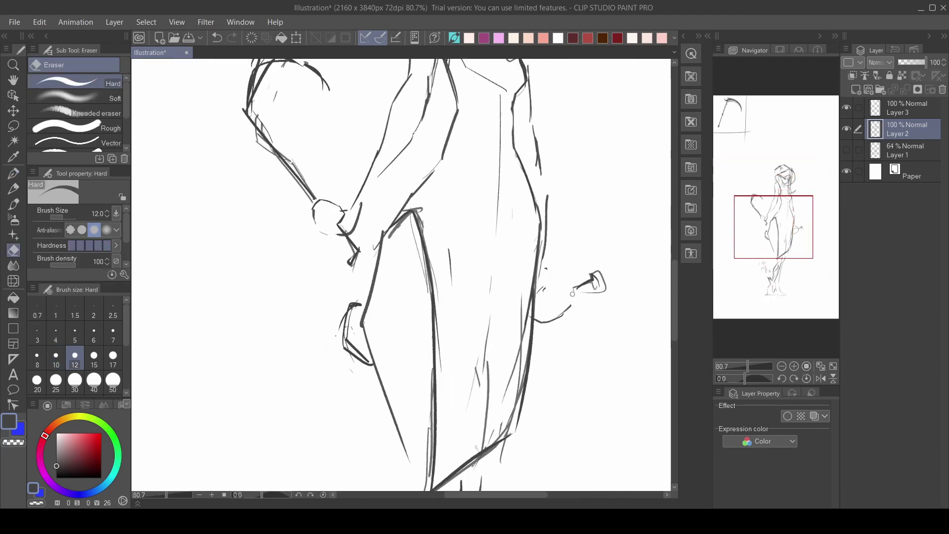
pyautogui.press('p')
pyautogui.moveTo(565, 305); pyautogui.dragTo(544, 278)
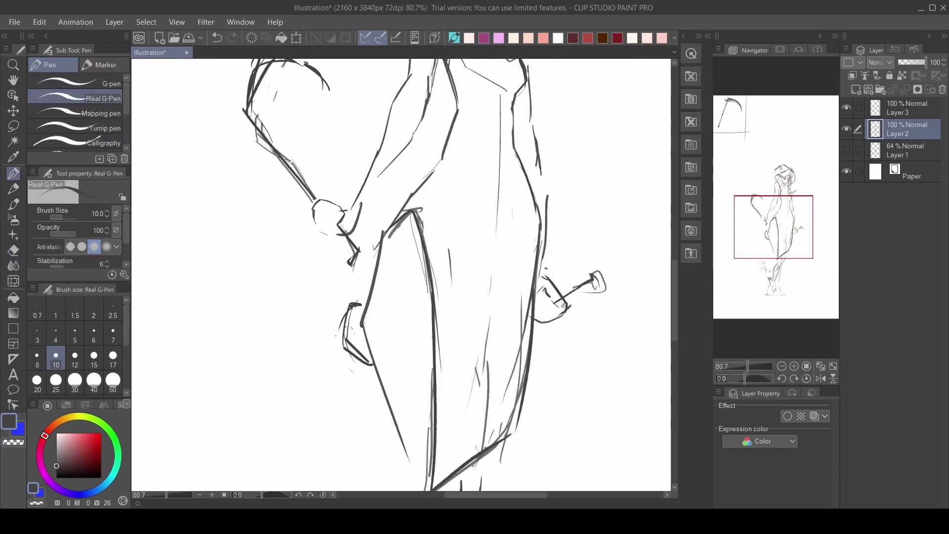
pyautogui.scroll(-4, 563, 305)
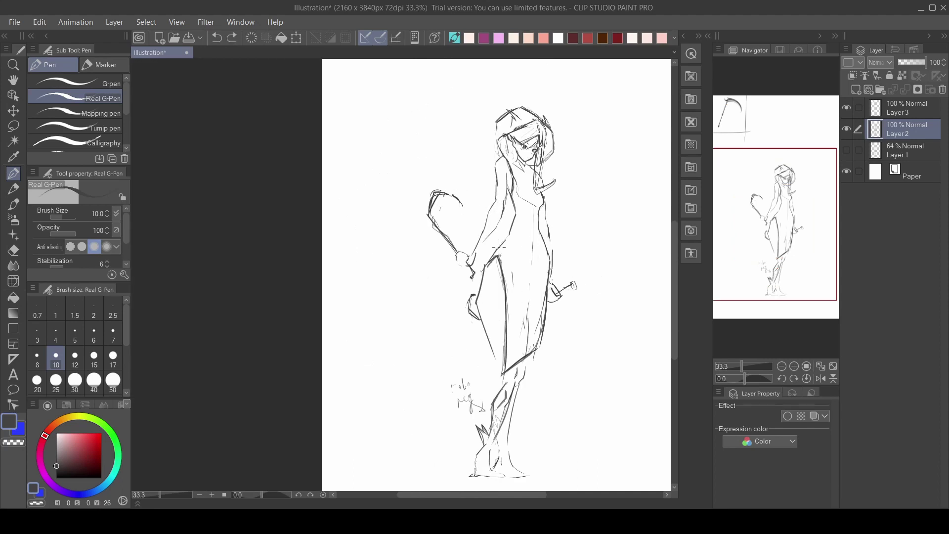
# Try to extend the rear skirt line down to a closed corner beside the front panel's lower tip
pyautogui.scroll(4, 476, 339)
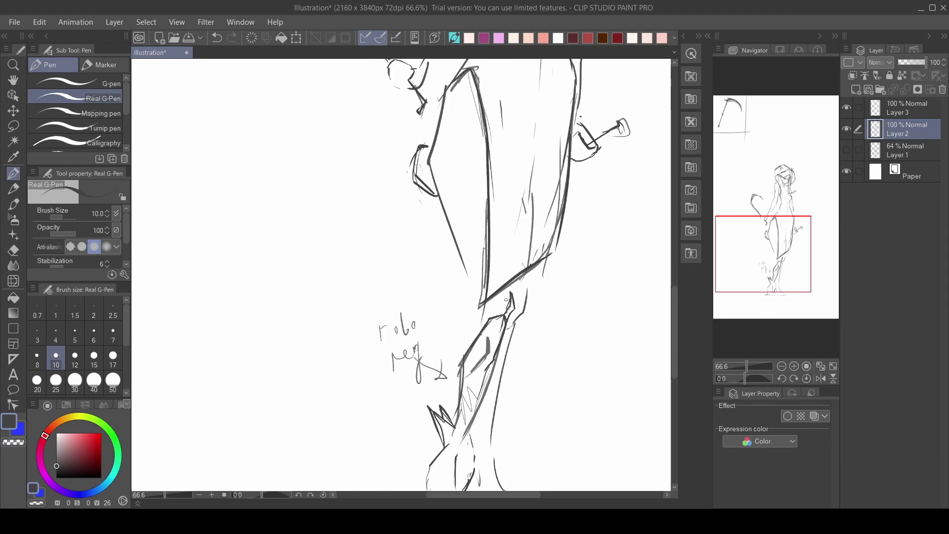
pyautogui.scroll(-4, 512, 306)
pyautogui.scroll(4, 509, 304)
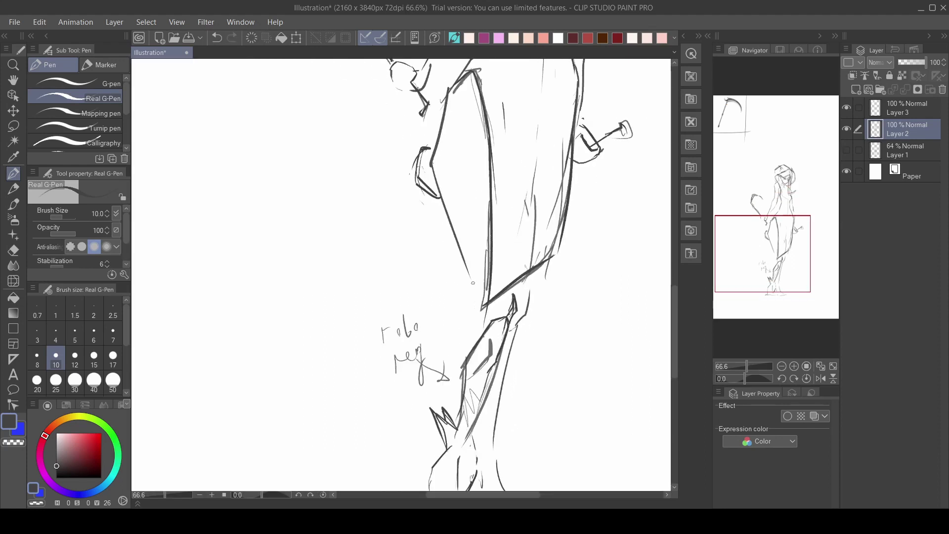
pyautogui.hotkey('ctrl', 'z')
pyautogui.hotkey('ctrl', 'z')
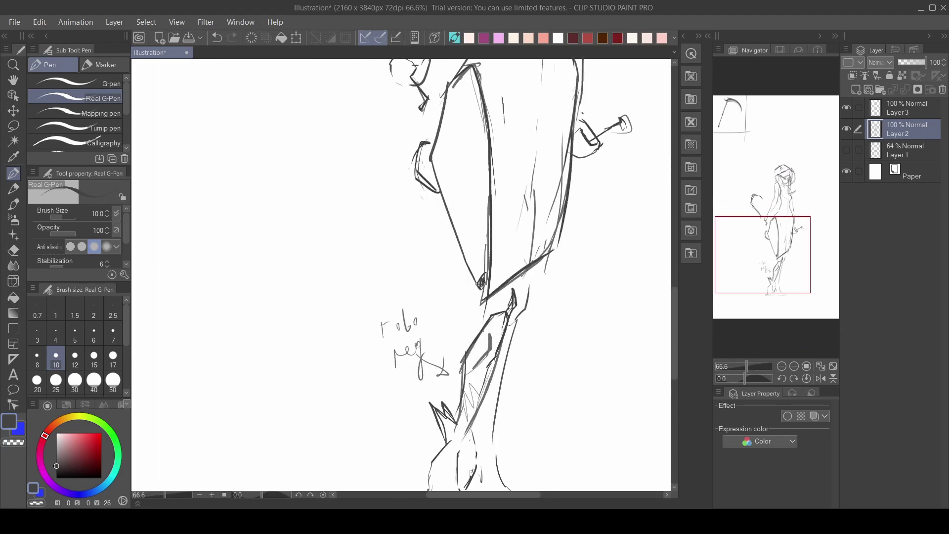
pyautogui.scroll(-3, 478, 284)
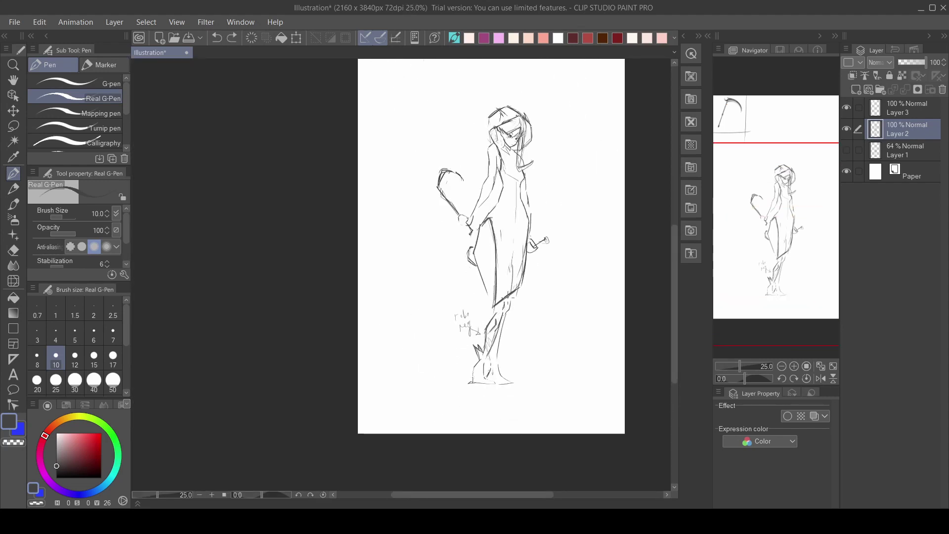
# Try long curved strokes from the shoulder past the chest to a hooked end beside the forearm
pyautogui.scroll(4, 486, 102)
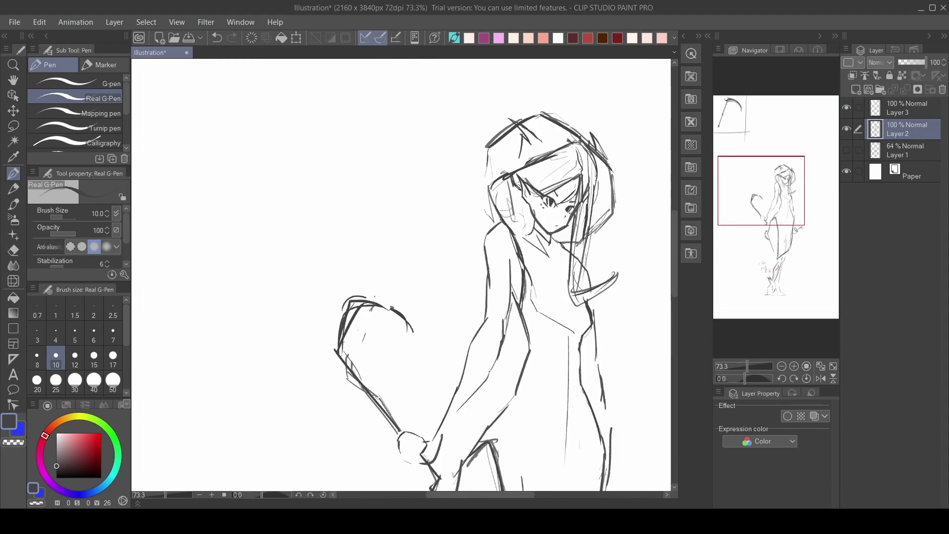
pyautogui.moveTo(532, 284); pyautogui.dragTo(519, 343)
pyautogui.moveTo(517, 352); pyautogui.dragTo(497, 376)
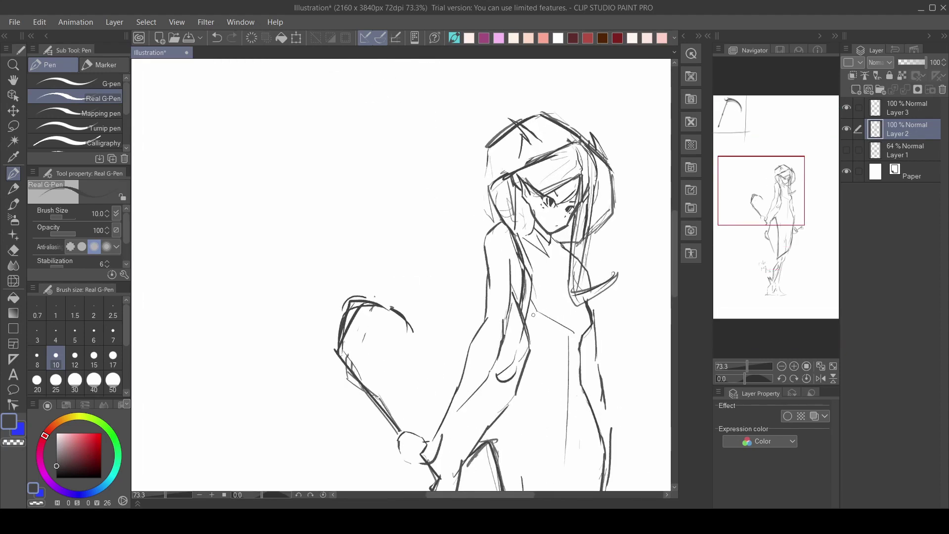
pyautogui.scroll(-4, 496, 364)
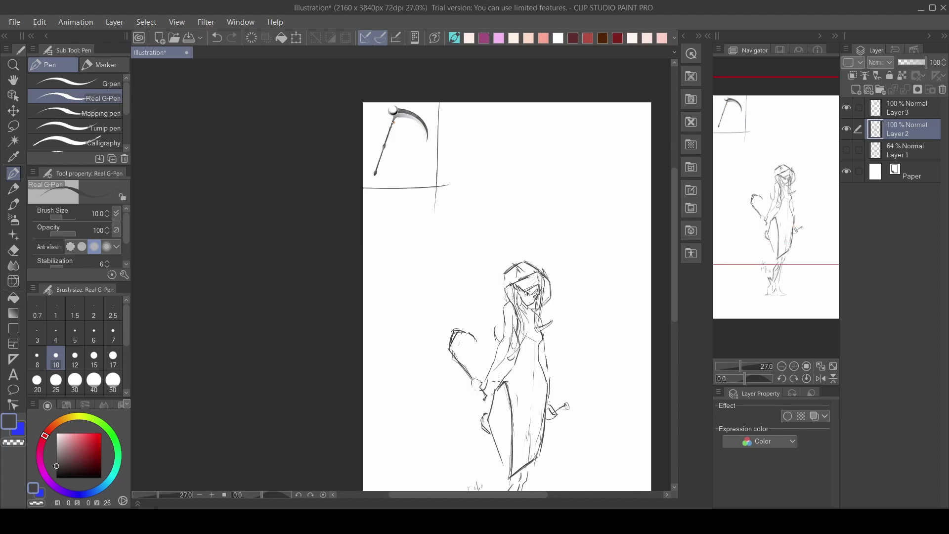
pyautogui.hotkey('ctrl', 'z')
pyautogui.hotkey('ctrl', 'z')
# Strengthen the robotic leg's shin line and the outline of its foot with darker pen strokes
pyautogui.scroll(1, 501, 385)
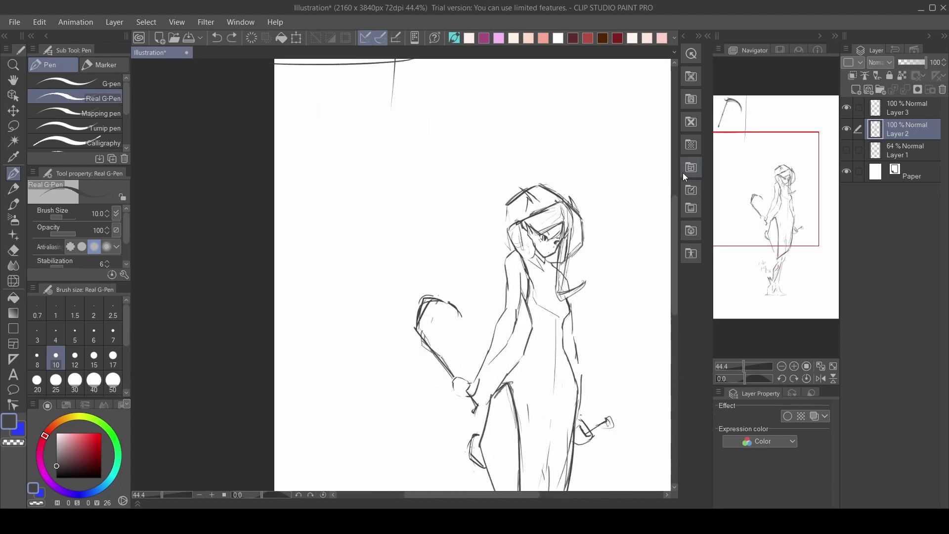
pyautogui.scroll(1, 608, 247)
pyautogui.scroll(-3, 593, 252)
pyautogui.scroll(2, 568, 257)
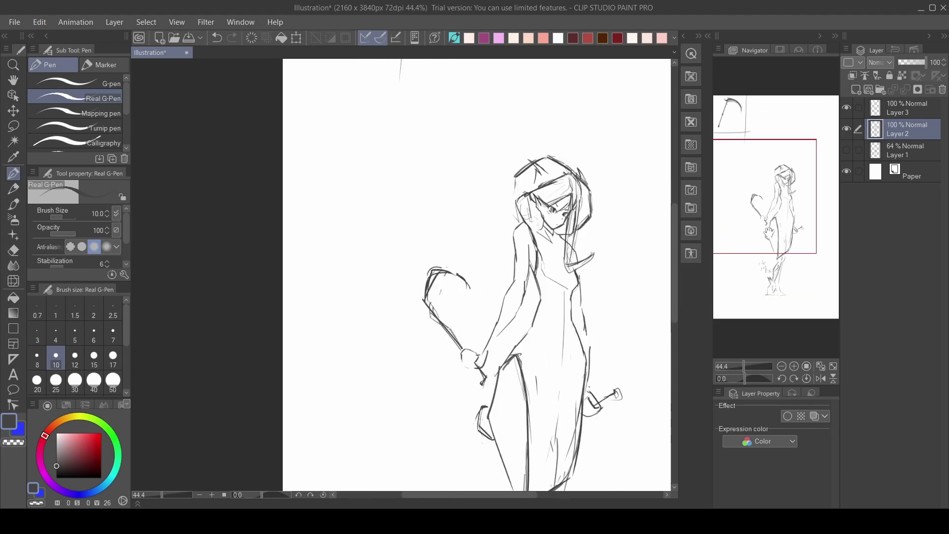
pyautogui.moveTo(769, 232); pyautogui.dragTo(749, 304)
pyautogui.scroll(2, 569, 341)
pyautogui.moveTo(582, 291); pyautogui.dragTo(577, 327)
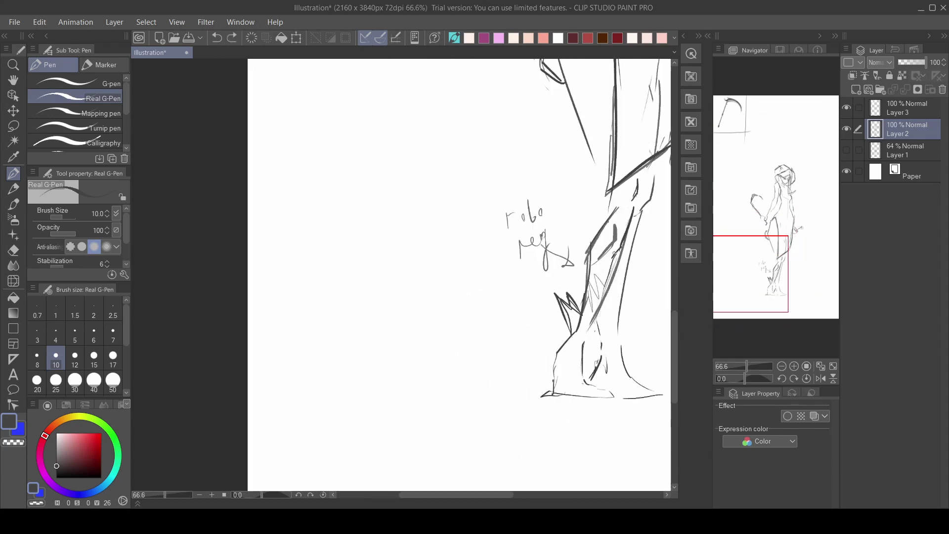
pyautogui.moveTo(617, 250); pyautogui.dragTo(591, 330)
pyautogui.moveTo(585, 345); pyautogui.dragTo(582, 384)
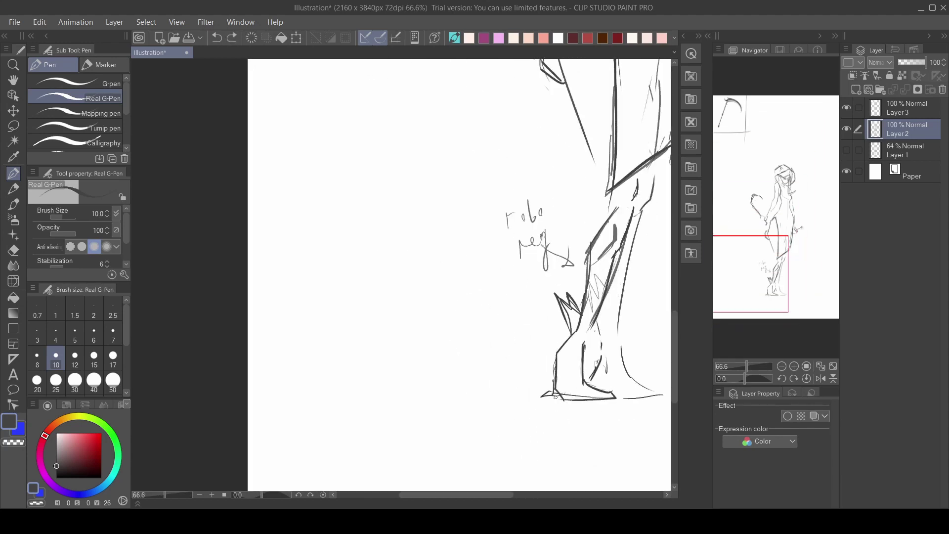
# Erase stray lines along the long hair strand beside the face and redraw the strand's edge
pyautogui.scroll(-3, 620, 332)
pyautogui.moveTo(747, 252); pyautogui.dragTo(773, 213)
pyautogui.moveTo(766, 255)
pyautogui.mouseDown()
pyautogui.moveTo(769, 202)
pyautogui.moveTo(774, 231)
pyautogui.mouseUp()
pyautogui.scroll(3, 553, 196)
pyautogui.press('e')
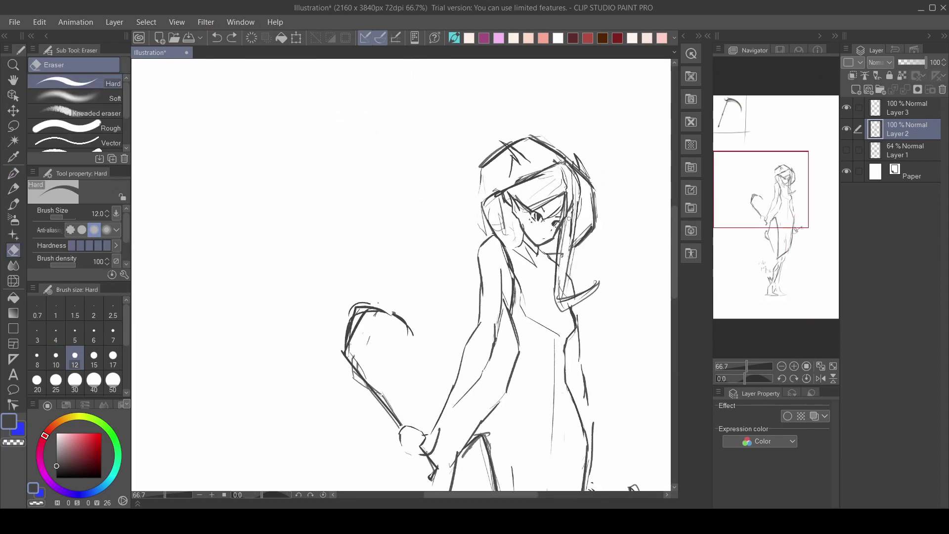
pyautogui.moveTo(570, 229)
pyautogui.mouseDown()
pyautogui.moveTo(567, 187)
pyautogui.moveTo(572, 270)
pyautogui.mouseUp()
pyautogui.press('p')
pyautogui.scroll(1, 547, 209)
pyautogui.moveTo(568, 190); pyautogui.dragTo(565, 211)
pyautogui.scroll(-3, 565, 212)
pyautogui.scroll(2, 565, 213)
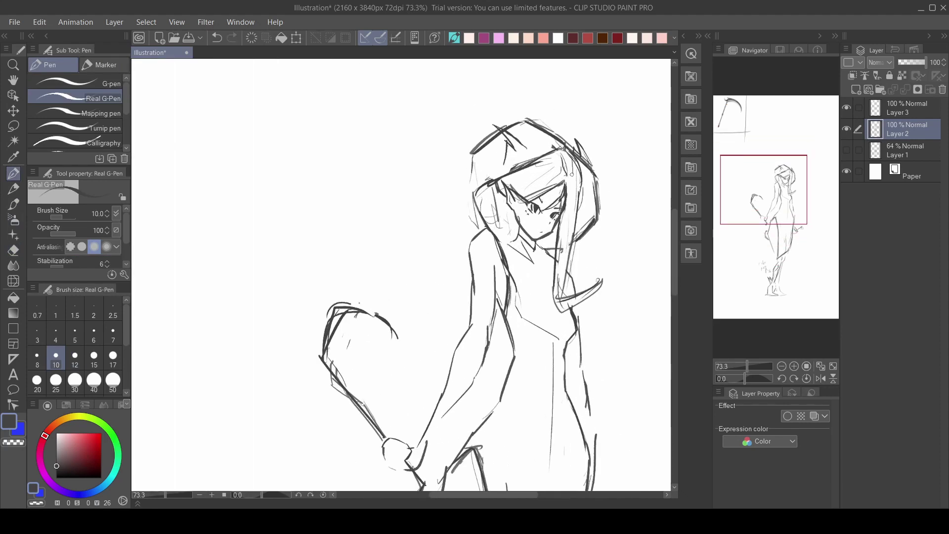
# Try faint detail strokes on the exposed thigh between the hip outline and the front skirt panel
pyautogui.scroll(-3, 571, 188)
pyautogui.scroll(2, 570, 208)
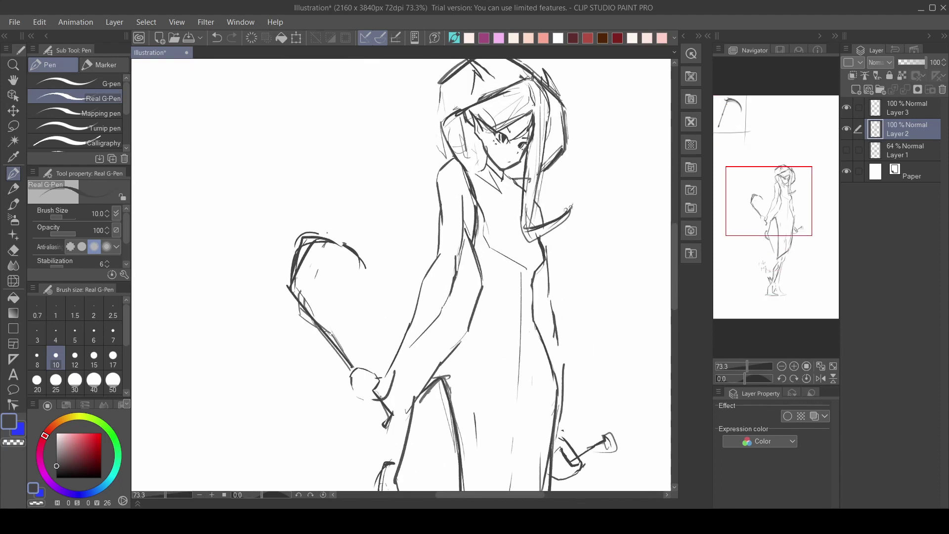
pyautogui.scroll(-1, 568, 210)
pyautogui.moveTo(766, 219); pyautogui.dragTo(760, 259)
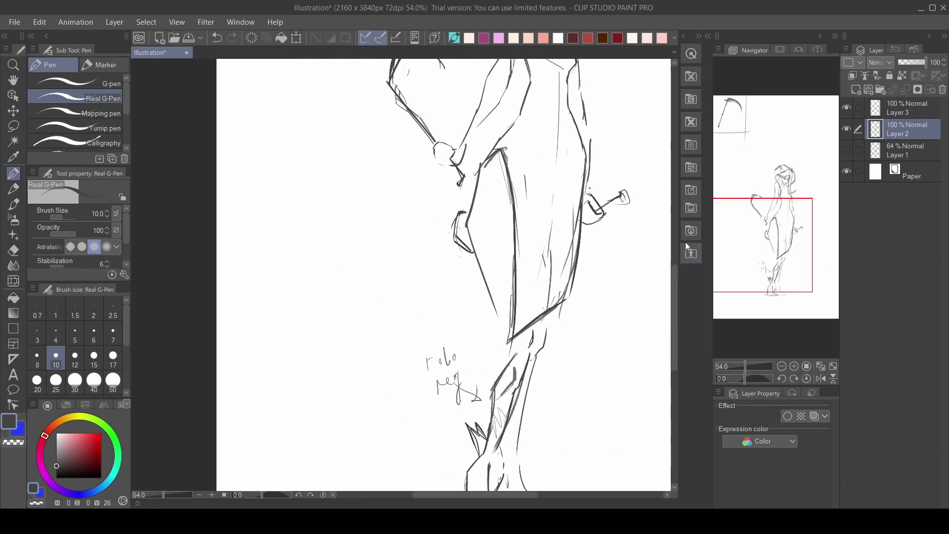
pyautogui.scroll(-3, 618, 192)
pyautogui.moveTo(618, 193); pyautogui.dragTo(587, 285)
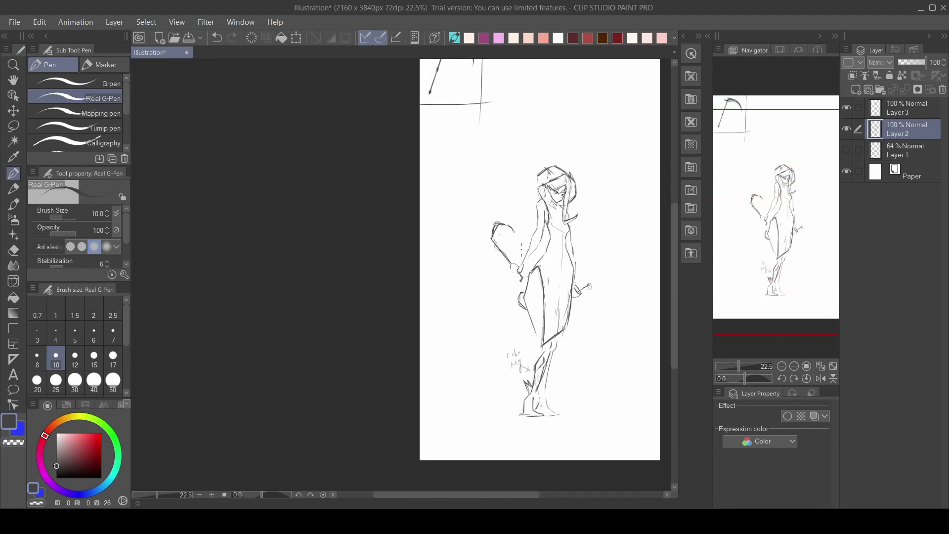
pyautogui.scroll(3, 519, 252)
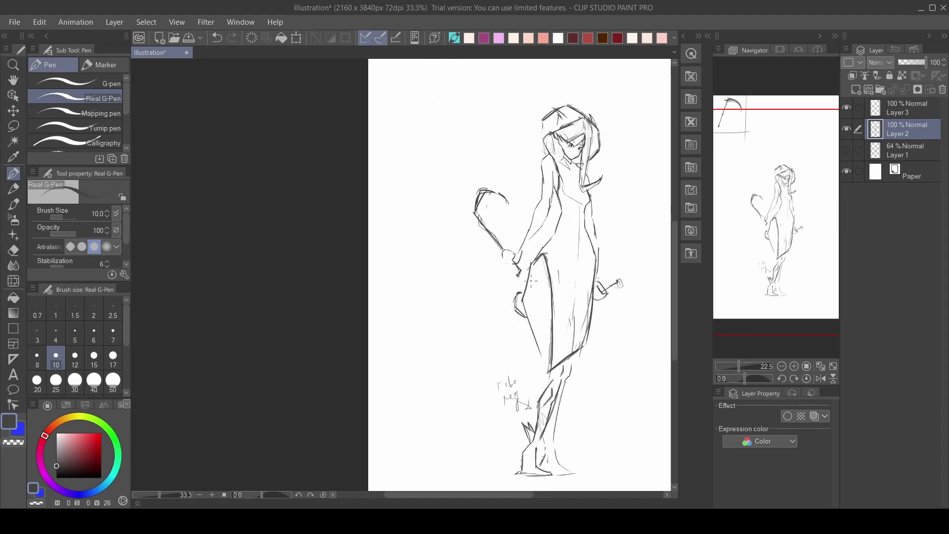
pyautogui.scroll(-3, 517, 323)
pyautogui.scroll(1, 486, 397)
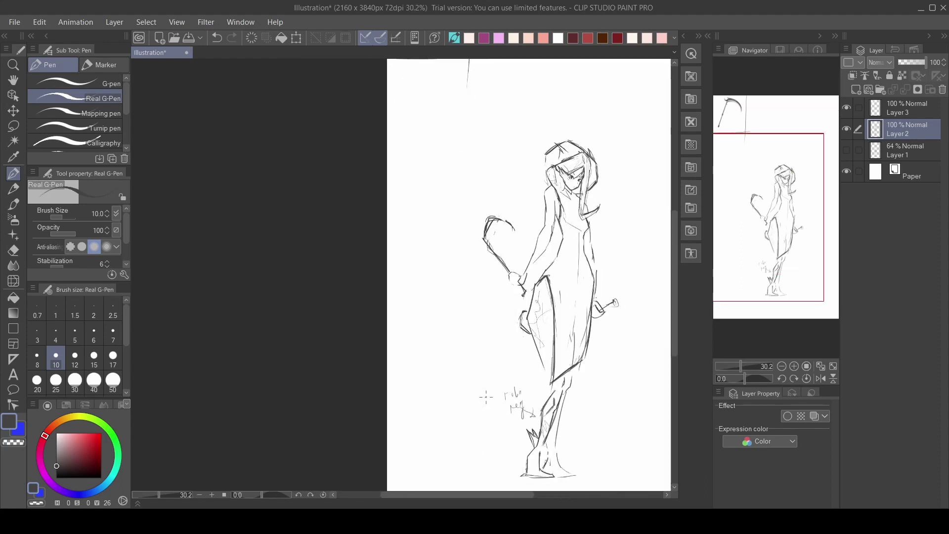
pyautogui.hotkey('ctrl', 'z')
# Try a V-shaped sleeve mark across the upper arm on the scythe side
pyautogui.scroll(3, 548, 211)
pyautogui.moveTo(560, 167); pyautogui.dragTo(555, 191)
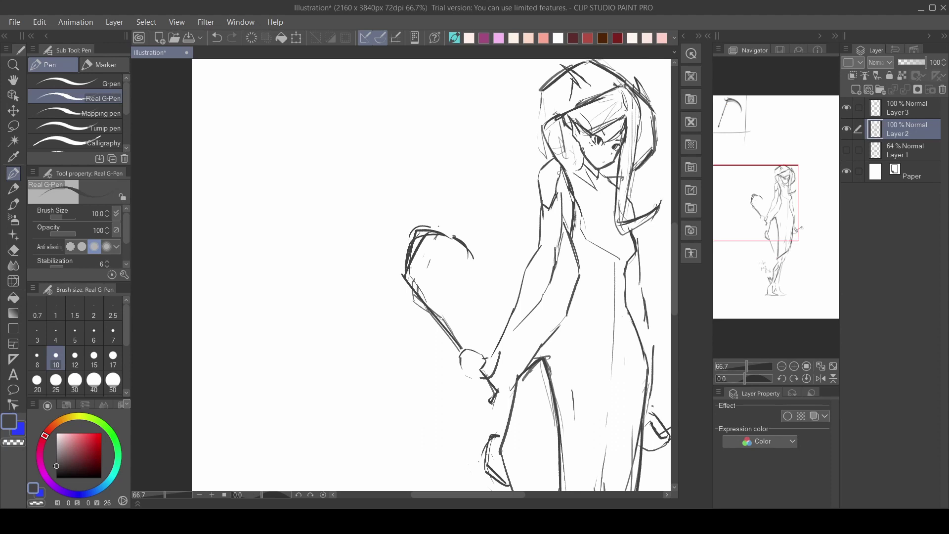
pyautogui.scroll(-3, 546, 163)
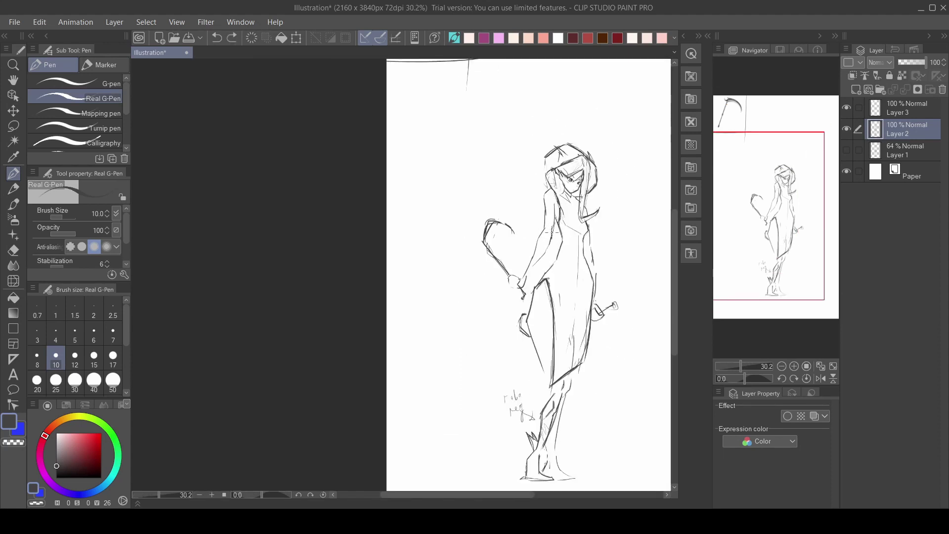
pyautogui.scroll(-3, 528, 274)
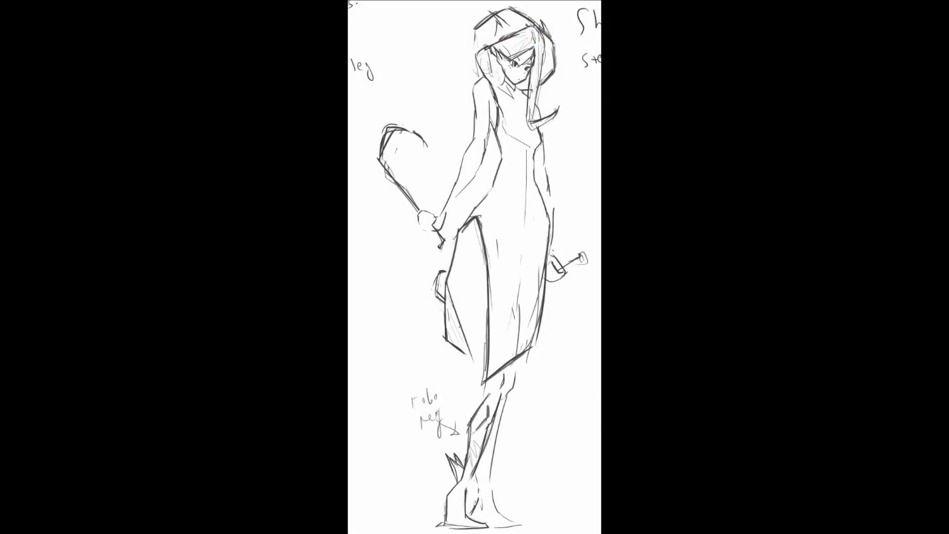